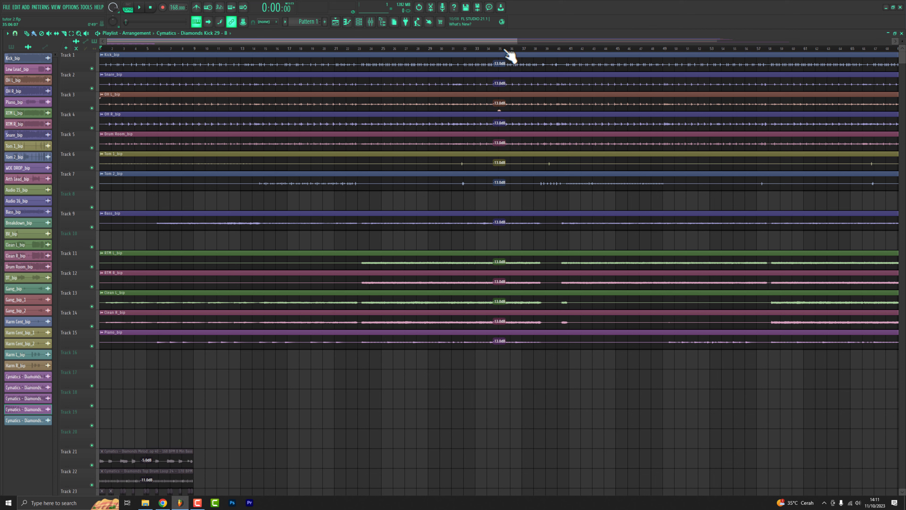
# - Solo the Kick_bip track in the playlist
pyautogui.moveTo(517, 40)
pyautogui.mouseDown()
pyautogui.moveTo(467, 37)
pyautogui.moveTo(582, 43)
pyautogui.mouseUp()
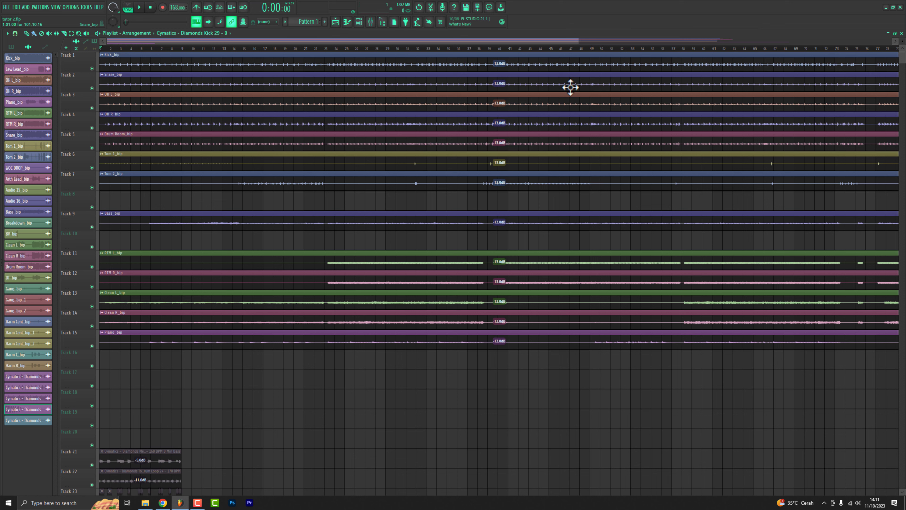
pyautogui.scroll(1, 591, 53)
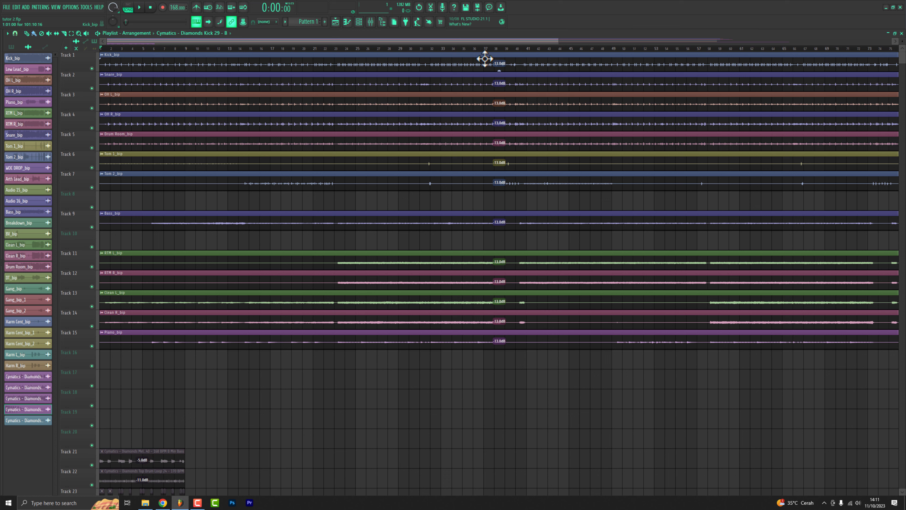
pyautogui.keyDown('ctrl'); pyautogui.click(92, 68); pyautogui.keyUp('ctrl')
pyautogui.scroll(2, 142, 67)
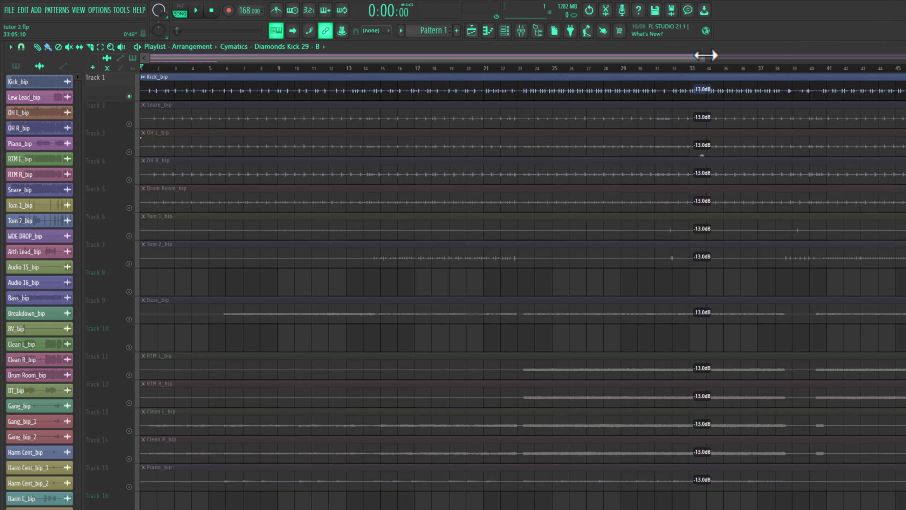
pyautogui.moveTo(706, 55); pyautogui.dragTo(624, 55)
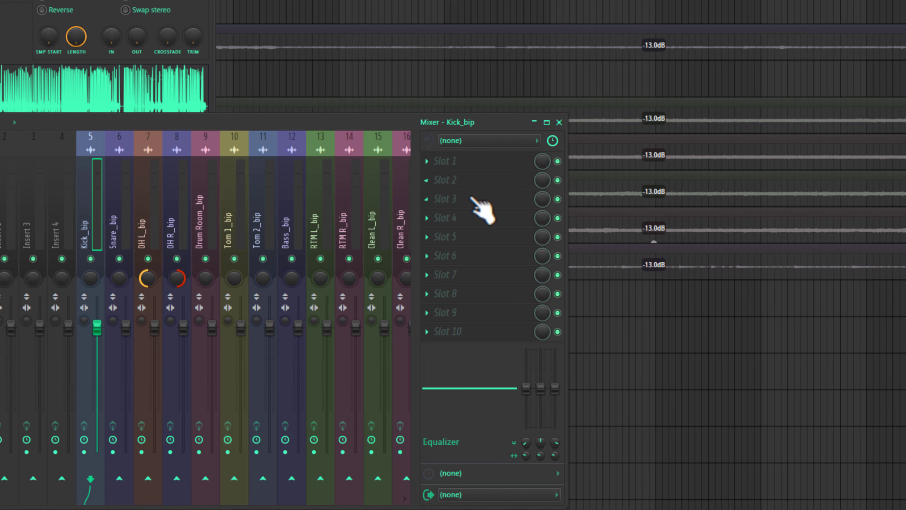
# - Add Fruity parametric EQ 2 to slot 4 of the Kick_bip mixer track and play the kick through it
pyautogui.click(434, 218)
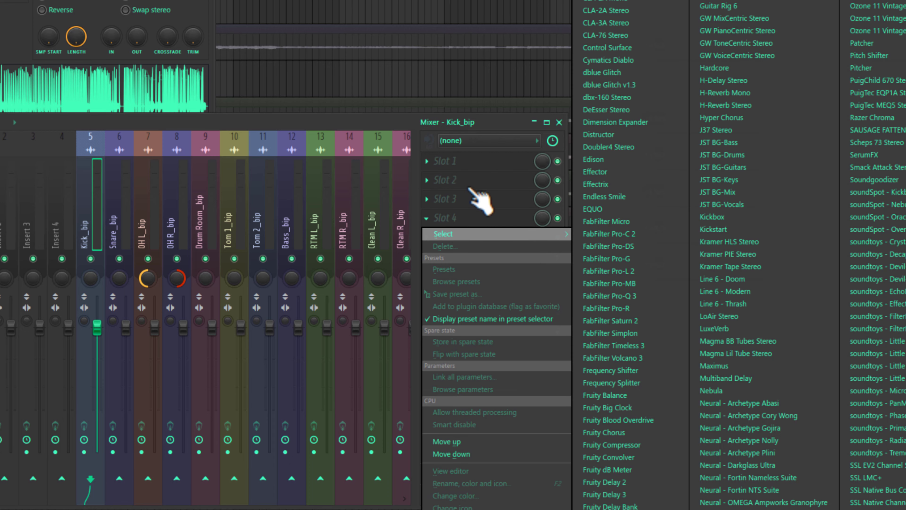
pyautogui.click(607, 66)
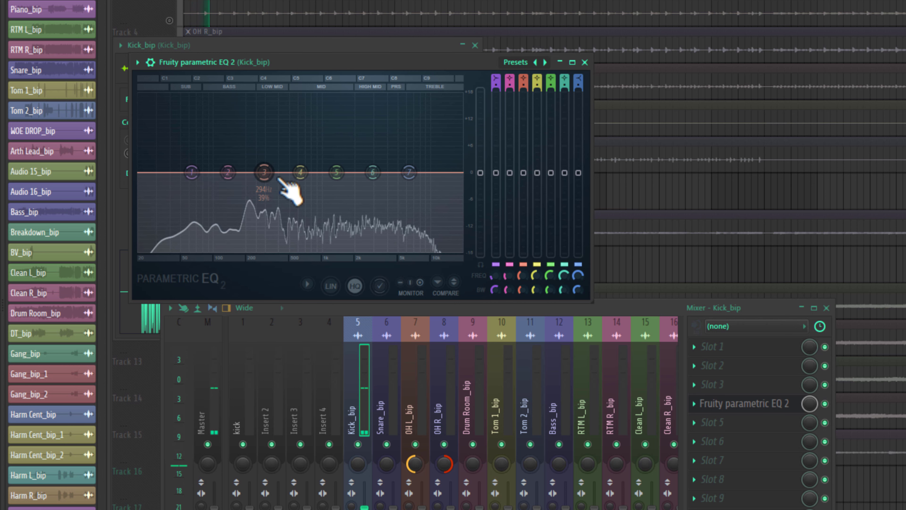
pyautogui.press('space')
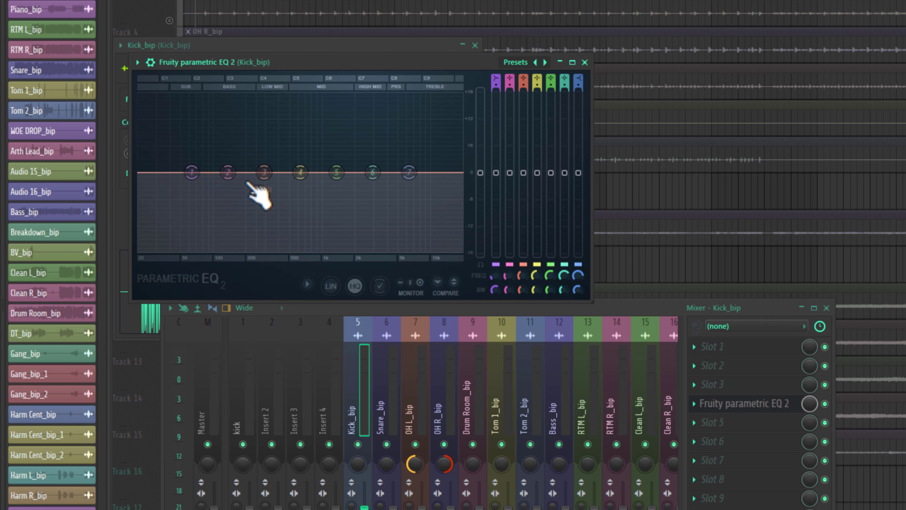
pyautogui.moveTo(192, 173)
pyautogui.mouseDown()
pyautogui.moveTo(194, 160)
pyautogui.moveTo(194, 181)
pyautogui.mouseUp()
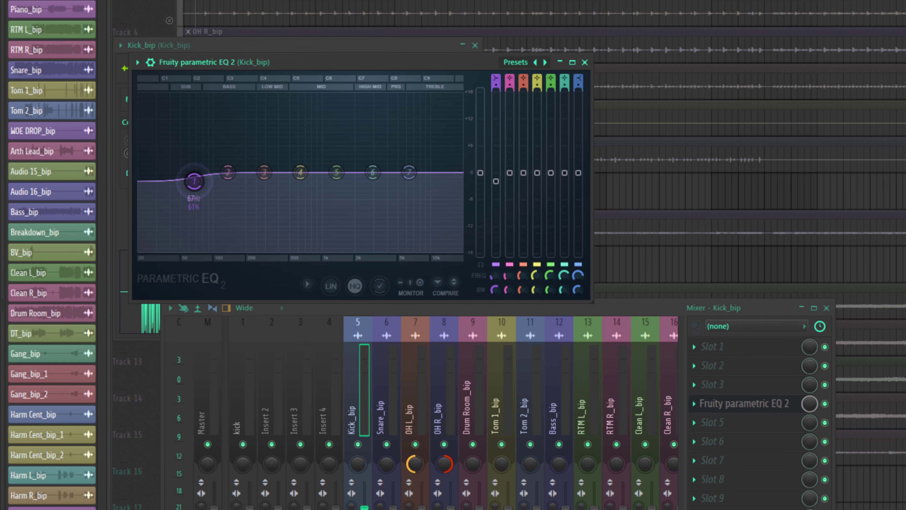
pyautogui.rightClick(195, 180)
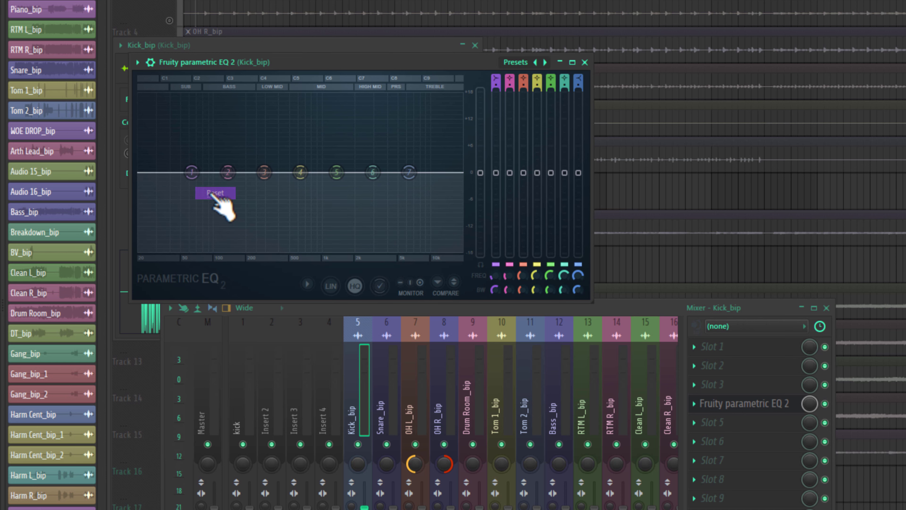
pyautogui.click(219, 196)
# - Play the kick to view its spectrum and boost EQ band 2 at about 50 Hz
pyautogui.press('space')
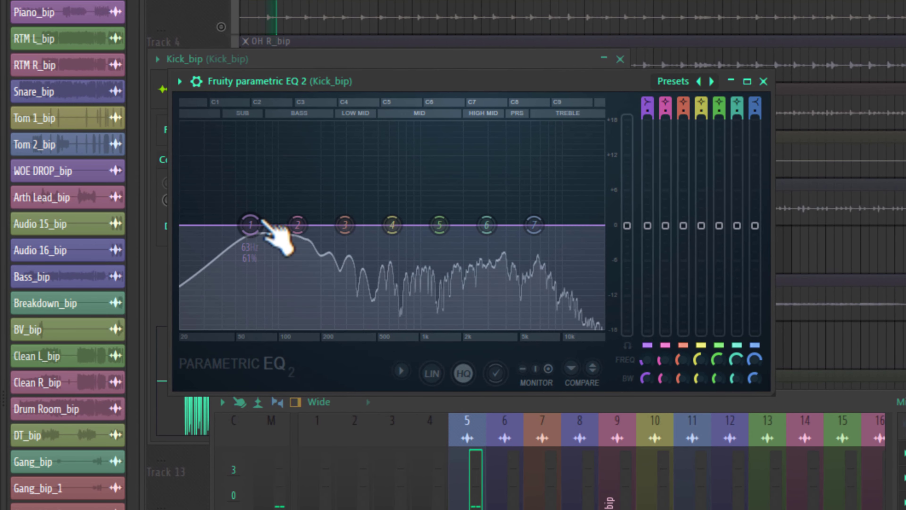
pyautogui.press('space')
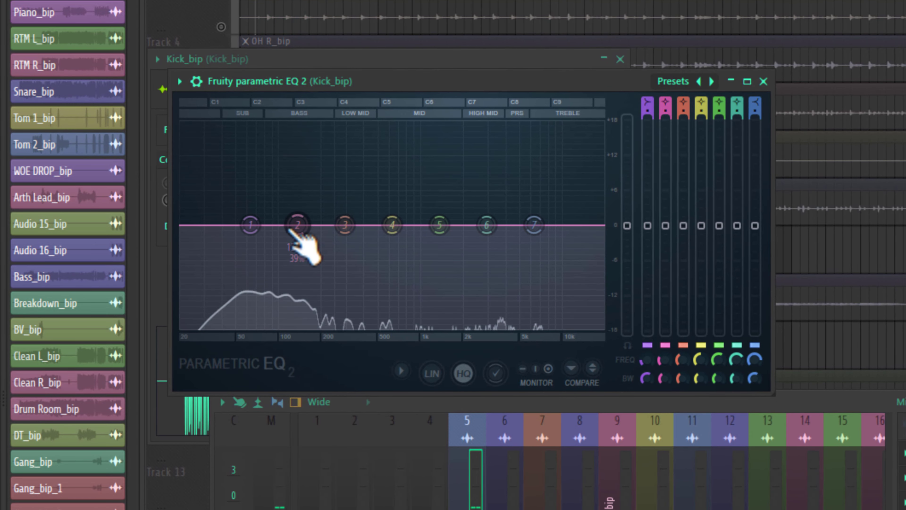
pyautogui.moveTo(297, 226); pyautogui.dragTo(236, 216)
pyautogui.press('space')
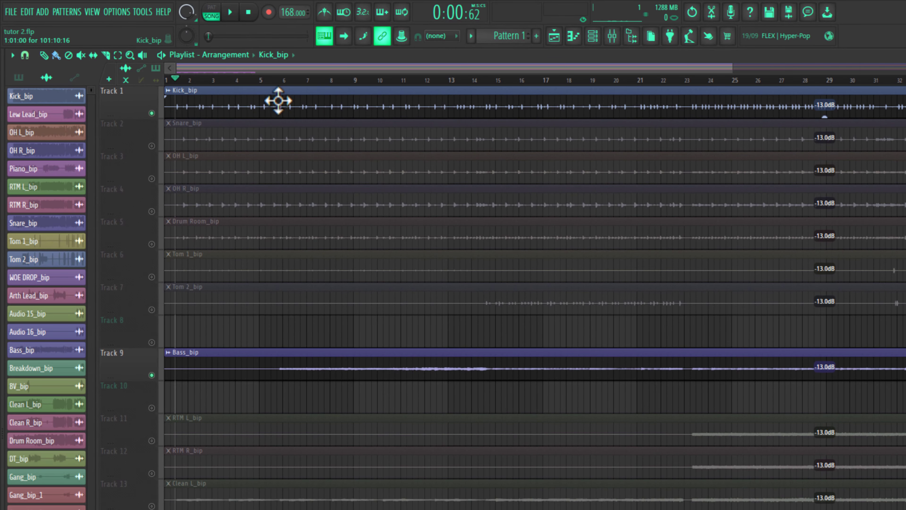
# - Place the playhead where the bass enters and put Fruity parametric EQ 2 in slot 4 of the Bass_bip mixer track
pyautogui.click(296, 56)
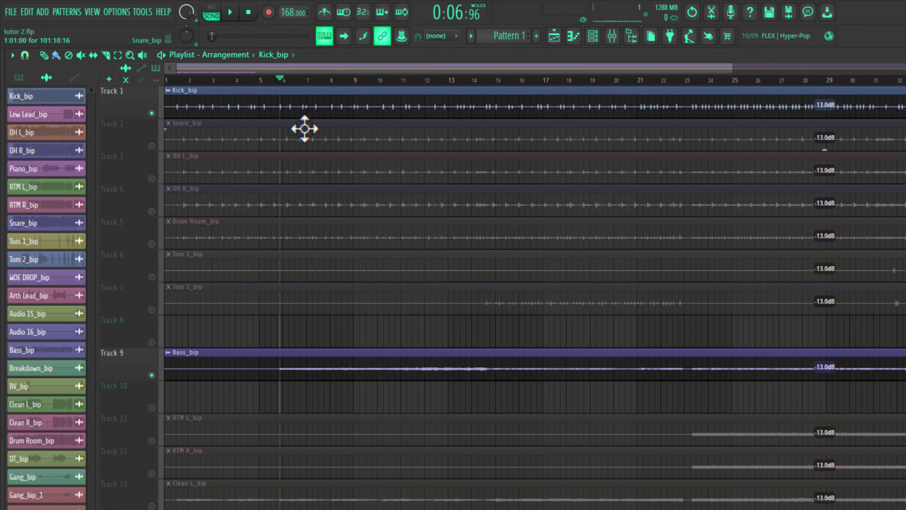
pyautogui.click(334, 369)
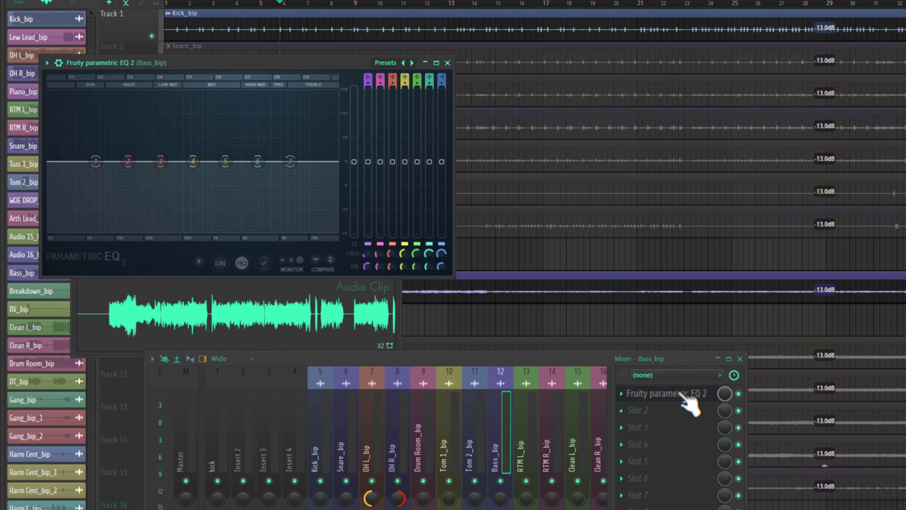
pyautogui.moveTo(687, 425); pyautogui.dragTo(667, 471)
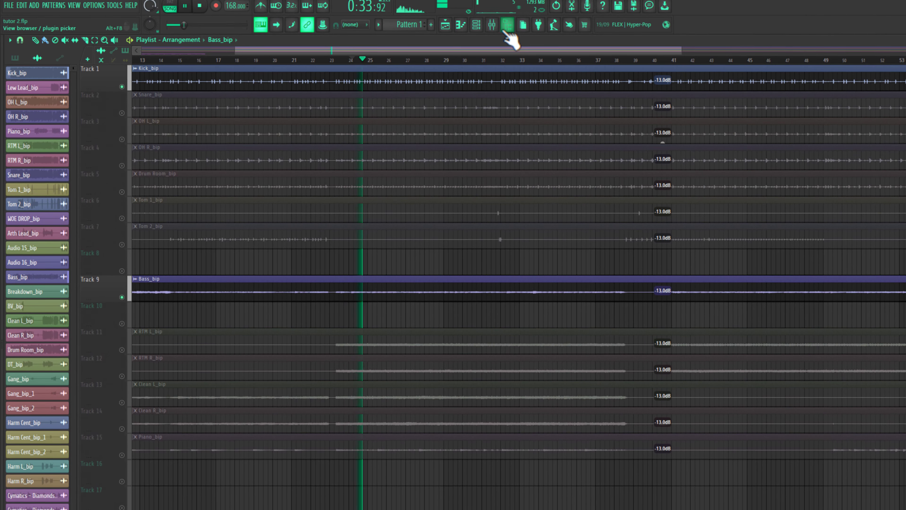
# - Open the bass track's EQ and boost its low band 1 while playing the bass together with the kick
pyautogui.click(507, 26)
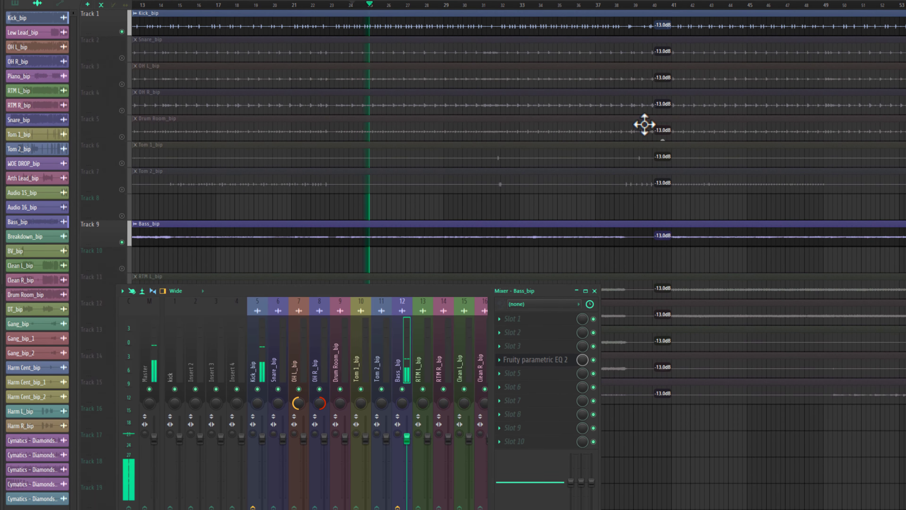
pyautogui.click(531, 348)
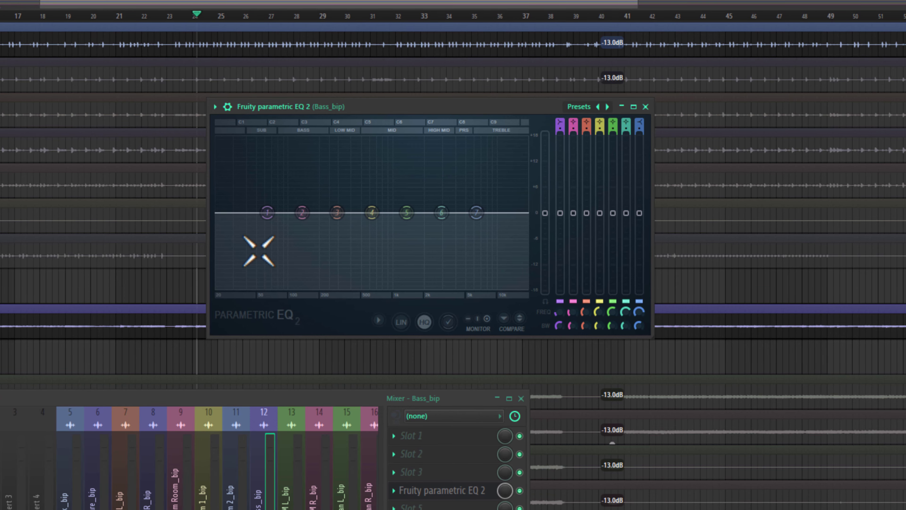
pyautogui.press('space')
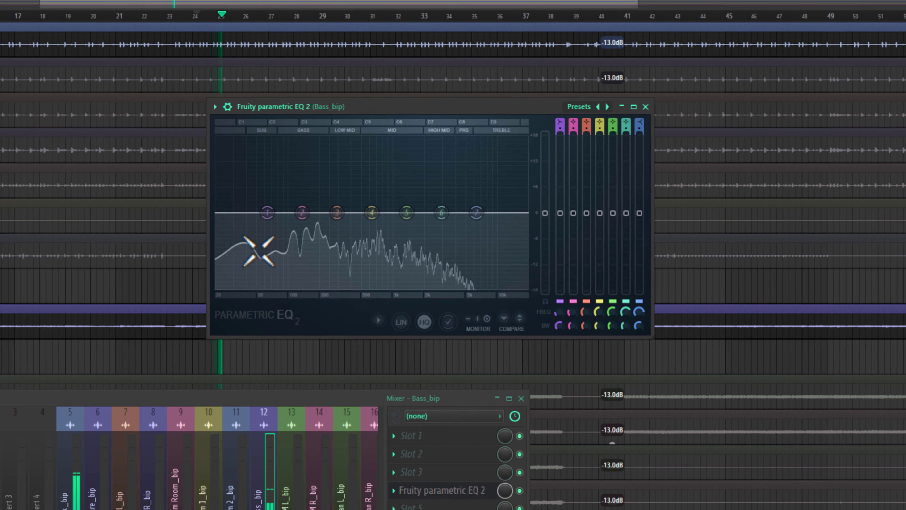
pyautogui.press('space')
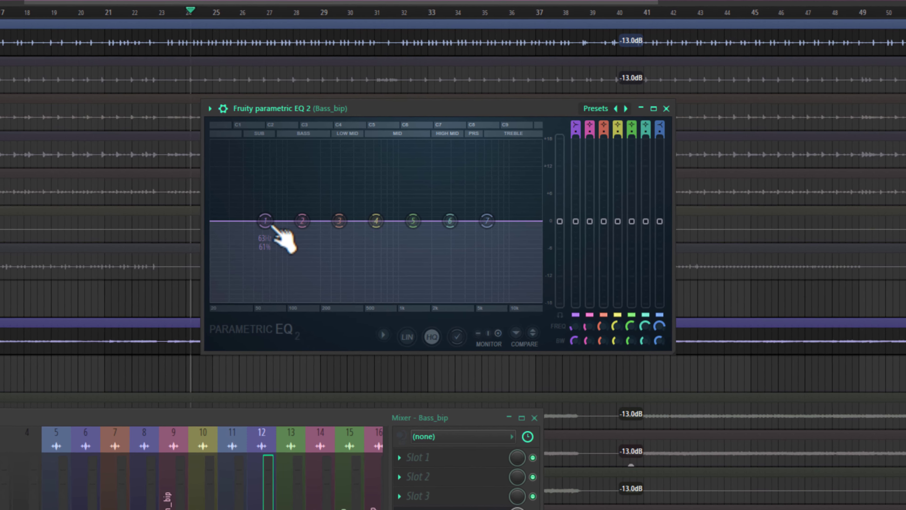
pyautogui.press('space')
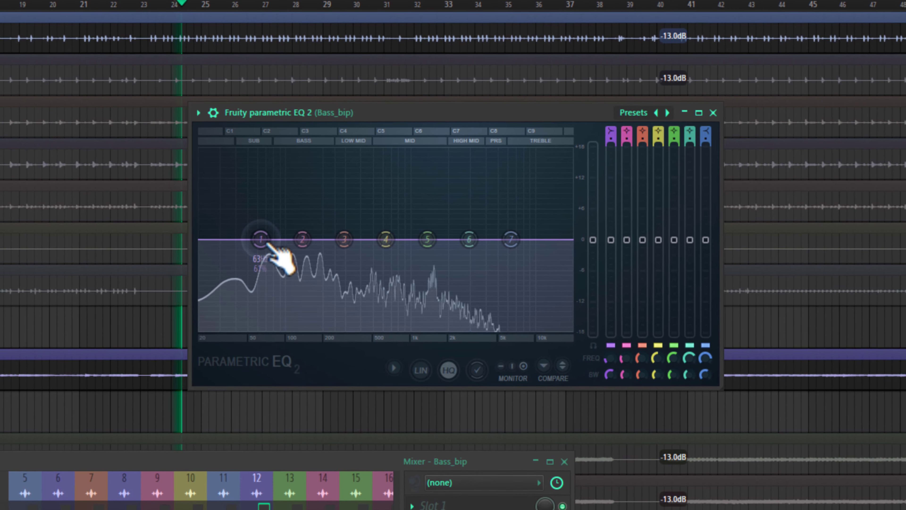
pyautogui.moveTo(267, 213); pyautogui.dragTo(260, 217)
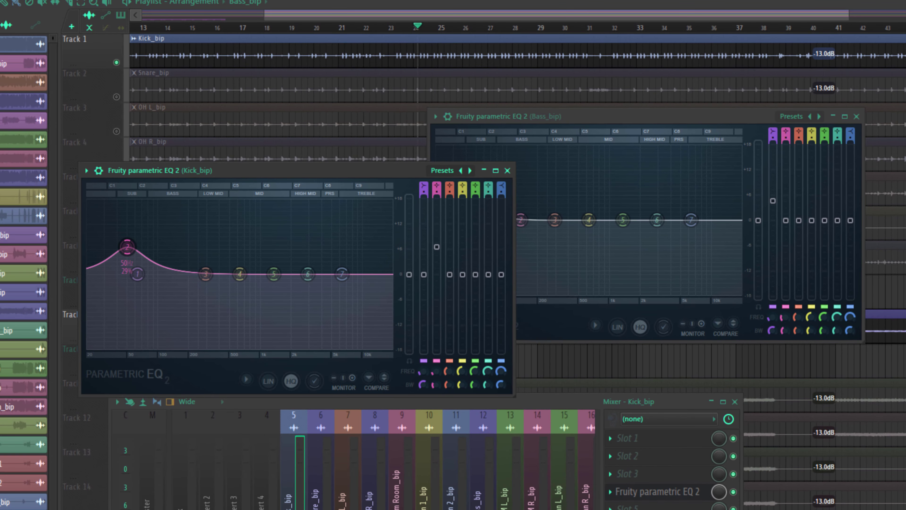
# - Try a stronger boost of the kick EQ's band 2 at about 46 Hz against the bass, and reset the band
pyautogui.moveTo(83, 250); pyautogui.dragTo(124, 236)
pyautogui.press('space')
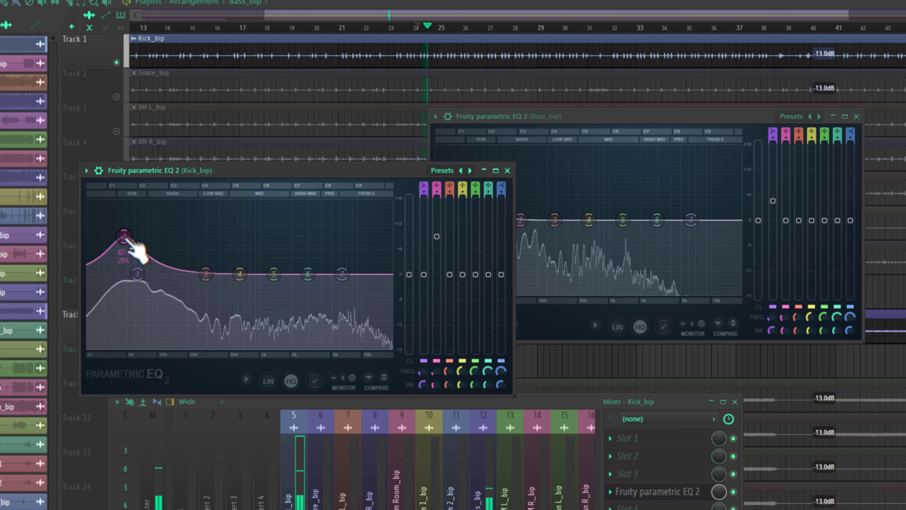
pyautogui.press('space')
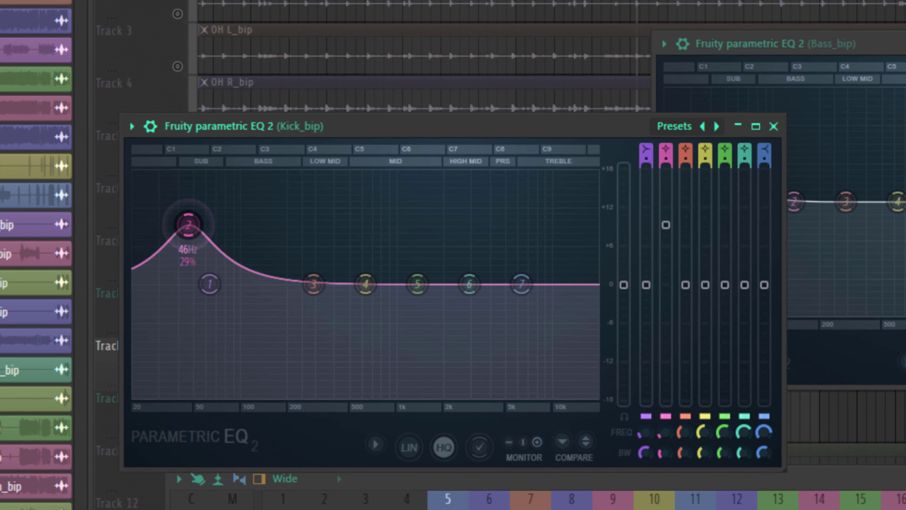
pyautogui.moveTo(123, 235); pyautogui.dragTo(123, 229)
pyautogui.moveTo(188, 216); pyautogui.dragTo(185, 271)
pyautogui.rightClick(188, 246)
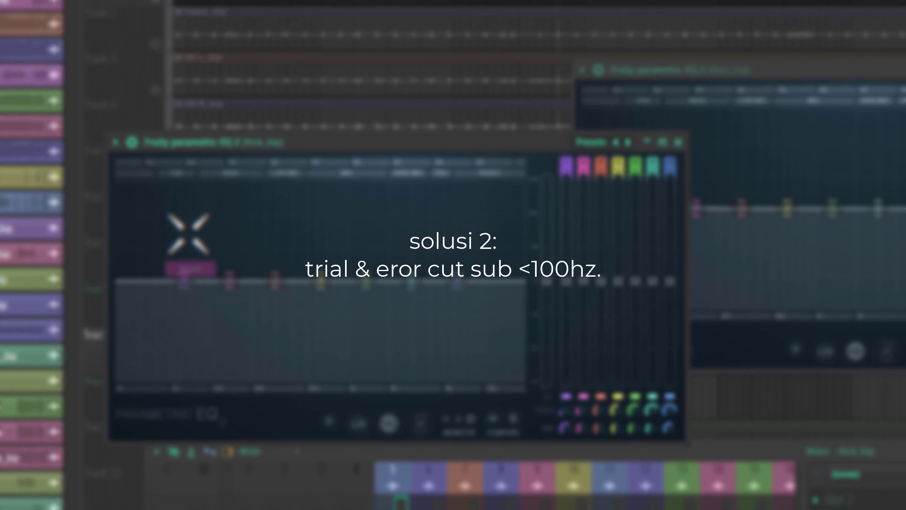
# - Add a second Fruity parametric EQ 2 in slot 5 of the Bass_bip mixer track and load the 40Hz + 18kHz cut preset
pyautogui.click(802, 206)
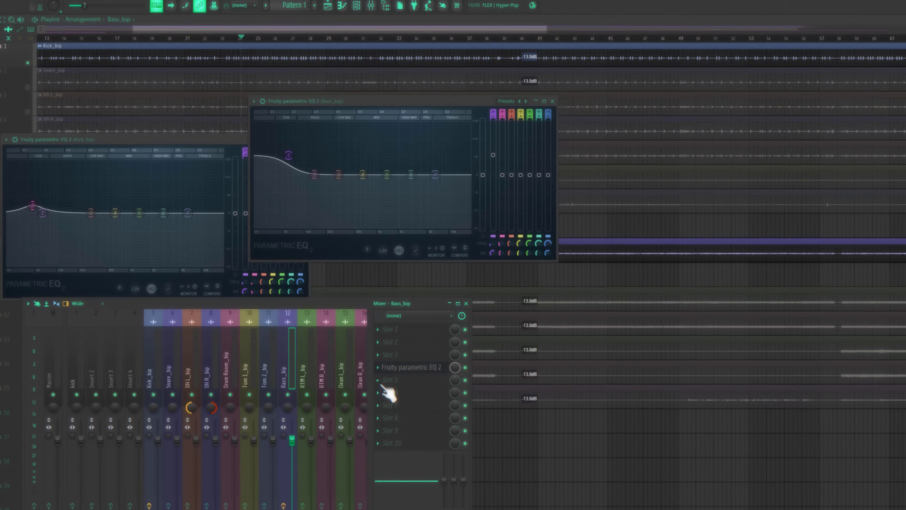
pyautogui.click(617, 505)
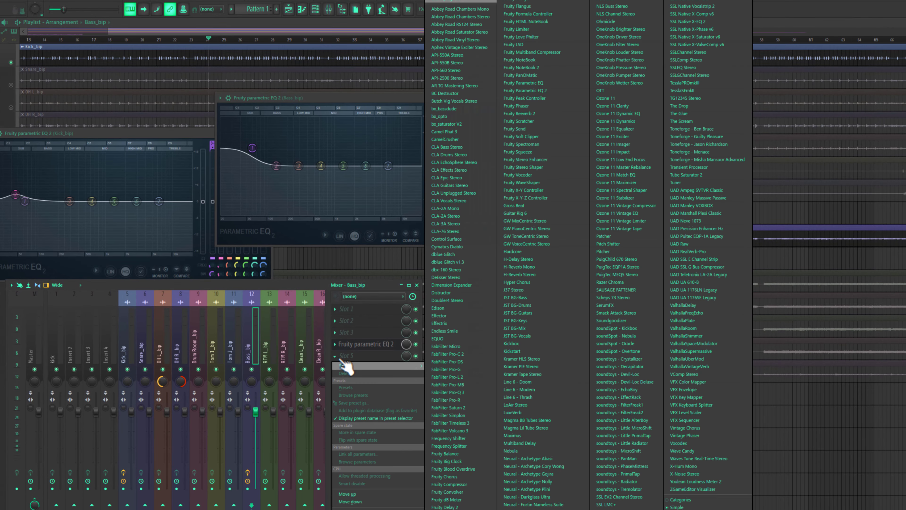
pyautogui.click(524, 91)
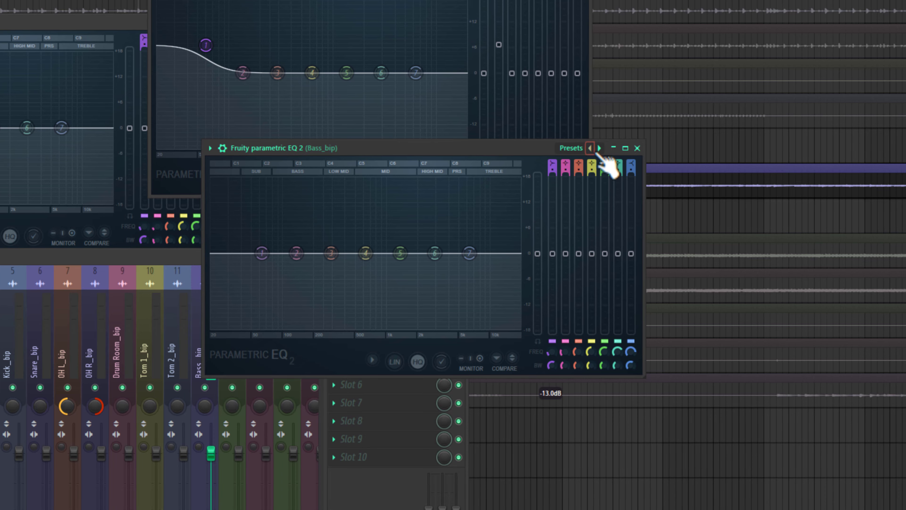
pyautogui.click(622, 146)
# - Raise the low-cut frequency of the second bass EQ slightly while playing back the kick and bass
pyautogui.press('space')
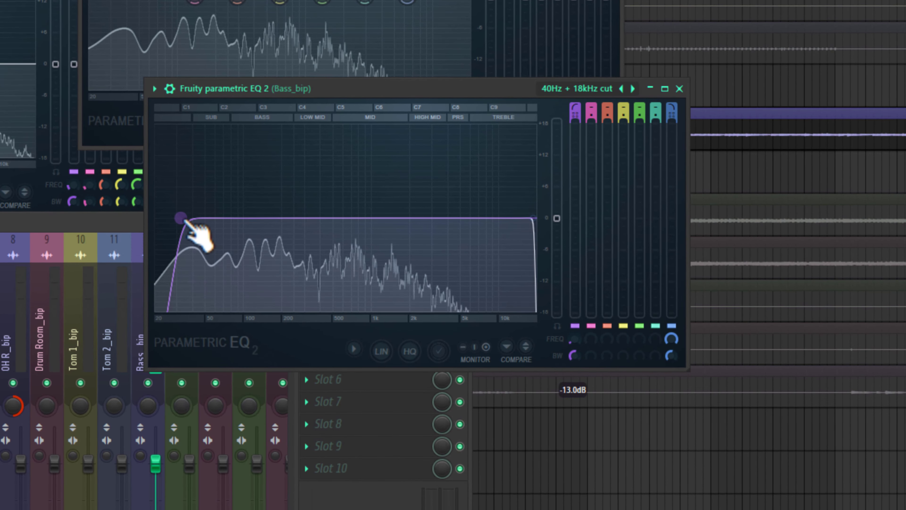
pyautogui.click(231, 253)
pyautogui.moveTo(181, 217); pyautogui.dragTo(193, 218)
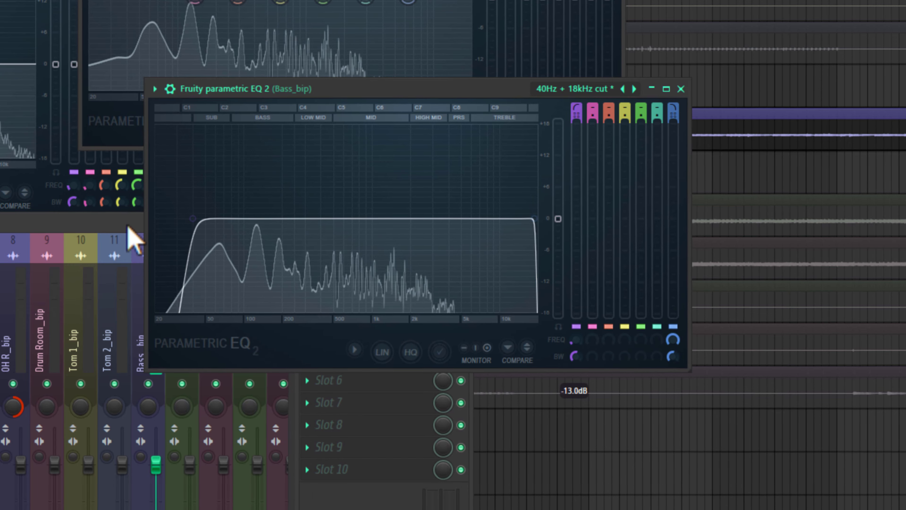
pyautogui.click(131, 238)
pyautogui.click(202, 256)
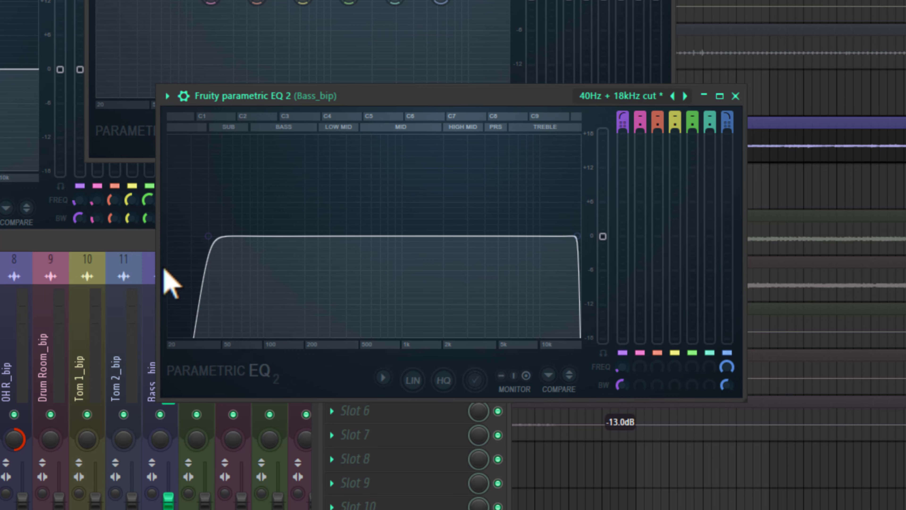
pyautogui.press('space')
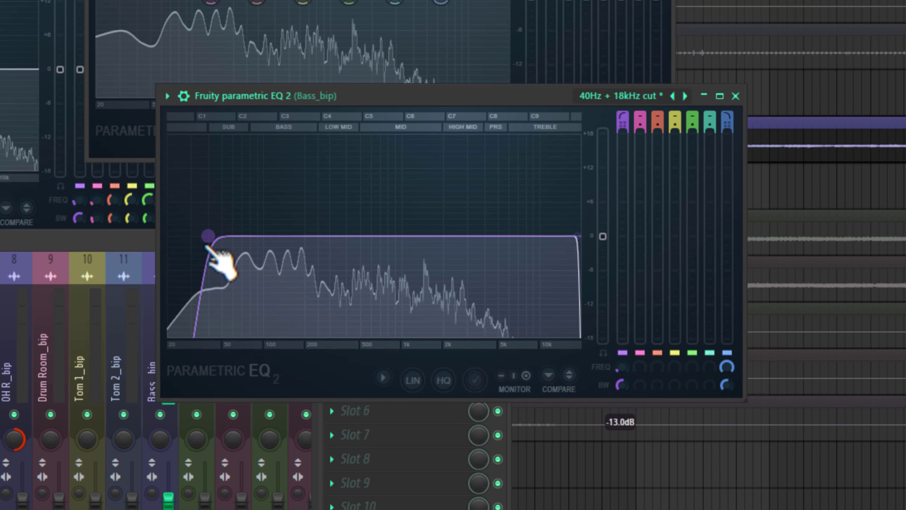
# - Compare the bass with and without its slot 5 EQ, leave the EQ enabled and return to its window
pyautogui.click(144, 258)
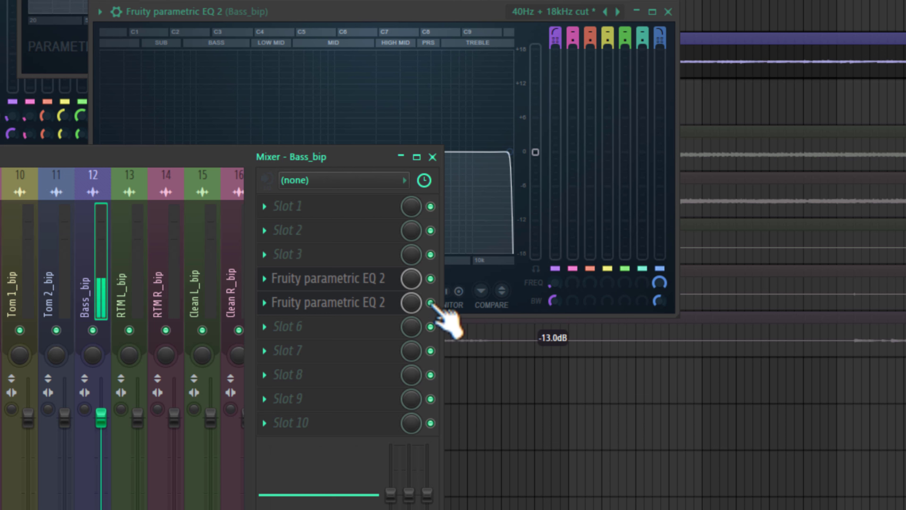
pyautogui.click(431, 302)
pyautogui.click(430, 303)
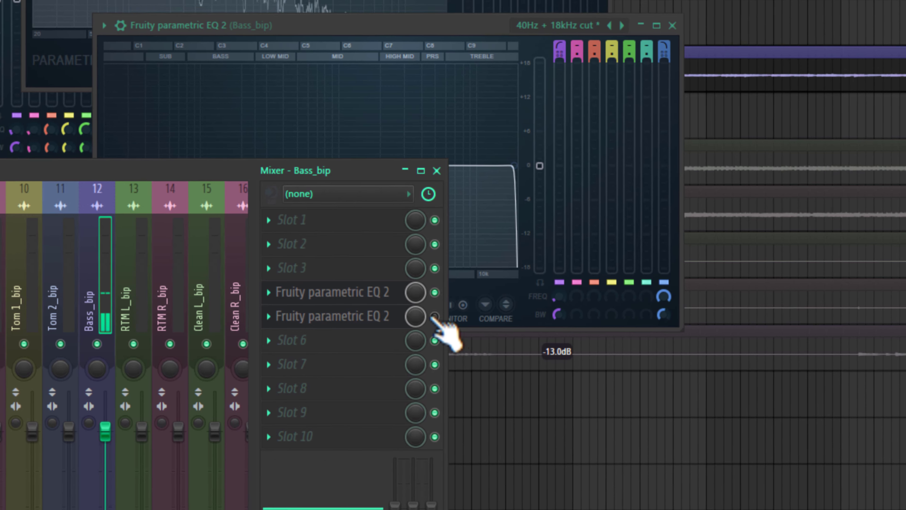
pyautogui.click(431, 302)
pyautogui.click(267, 147)
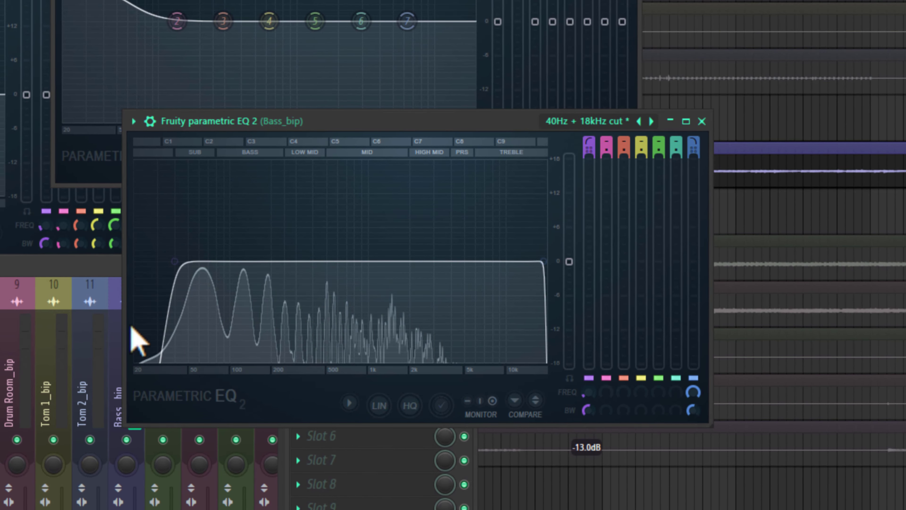
pyautogui.press('F9')
pyautogui.click(267, 142)
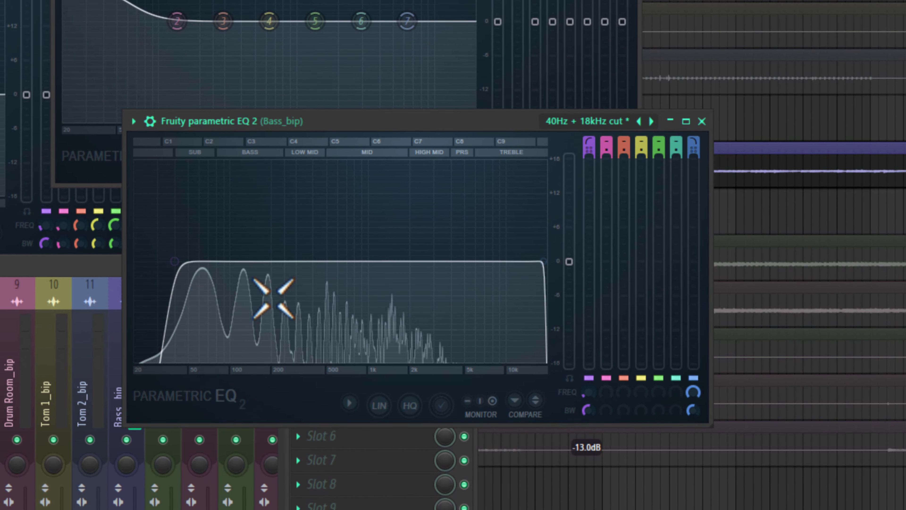
# - Add a second Fruity parametric EQ 2 in slot 5 of the Kick_bip mixer track and load the 40Hz cut preset
pyautogui.press('F9')
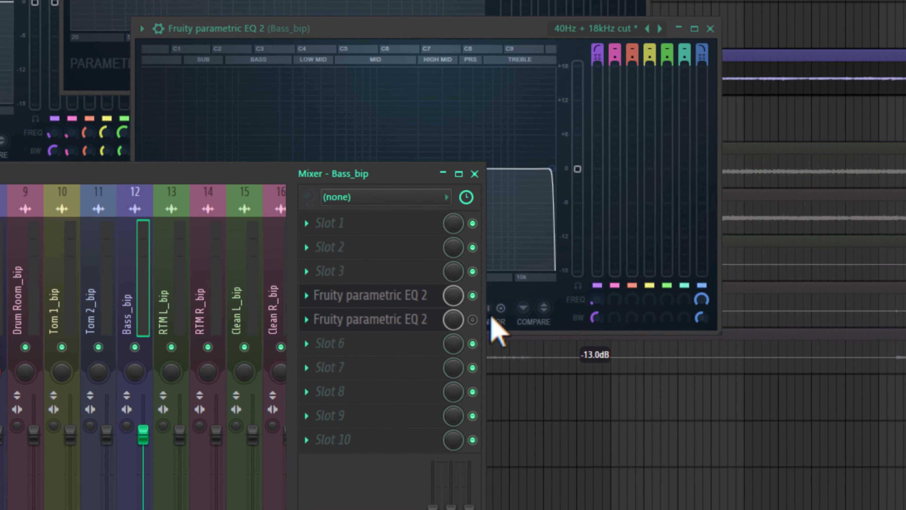
pyautogui.press('Left')
pyautogui.press('Left')
pyautogui.press('Left')
pyautogui.press('Left')
pyautogui.press('Left')
pyautogui.press('Left')
pyautogui.press('Left')
pyautogui.click(396, 296)
pyautogui.click(635, 322)
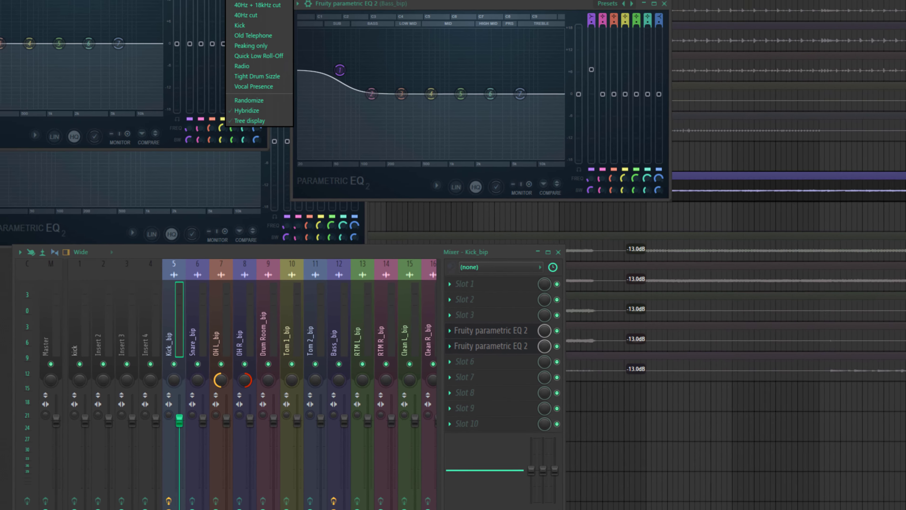
pyautogui.click(353, 100)
pyautogui.click(375, 172)
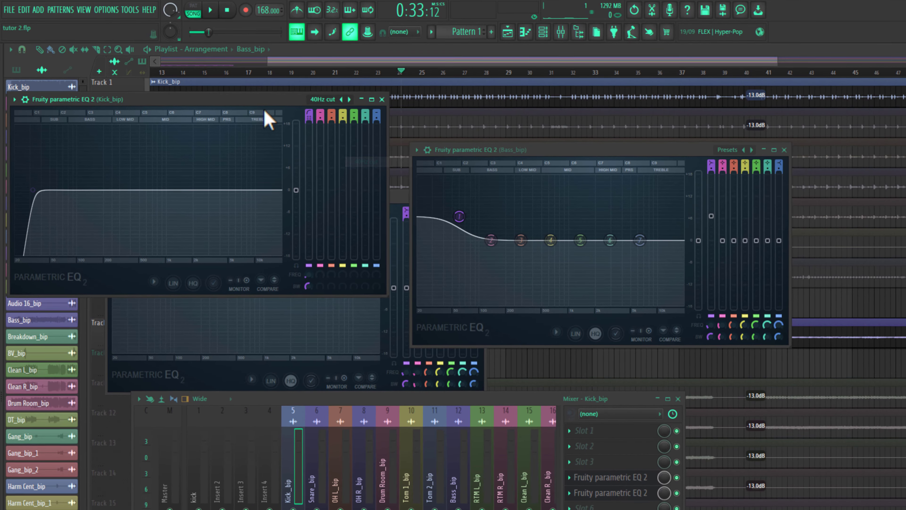
# - Raise the low-cut frequency of the second Kick_bip EQ slightly and compare the kick with and without that EQ during playback
pyautogui.moveTo(266, 111); pyautogui.dragTo(503, 273)
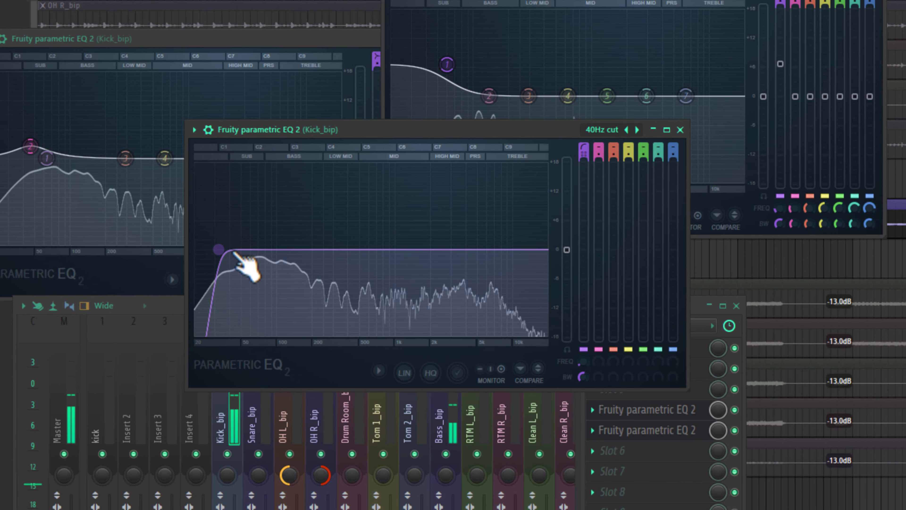
pyautogui.moveTo(233, 252); pyautogui.dragTo(240, 252)
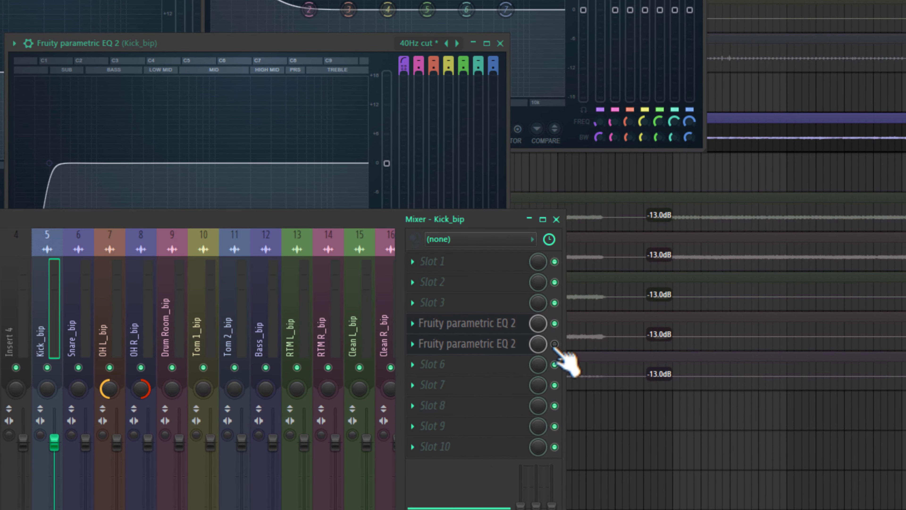
pyautogui.click(734, 430)
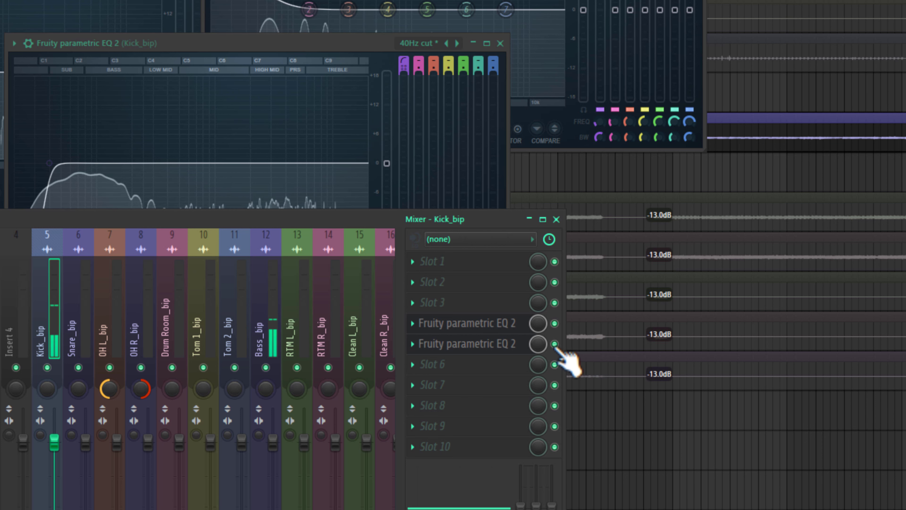
pyautogui.click(554, 343)
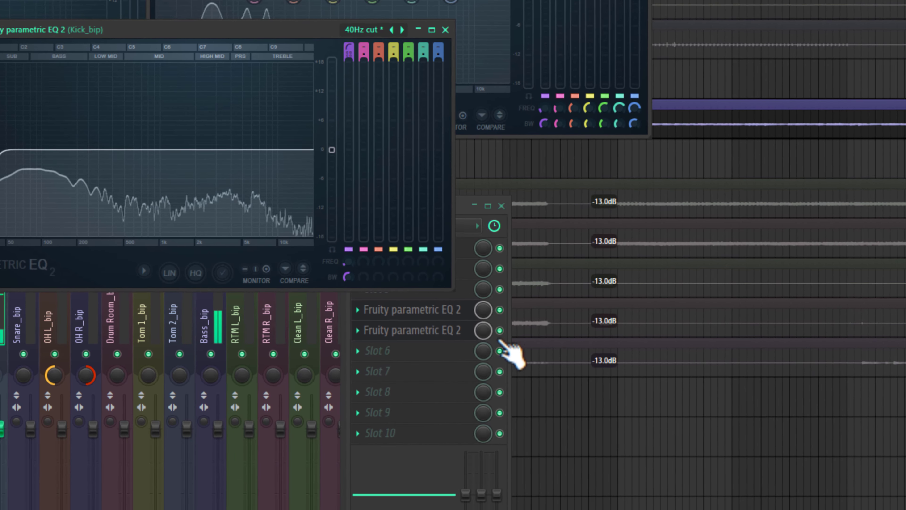
pyautogui.click(720, 437)
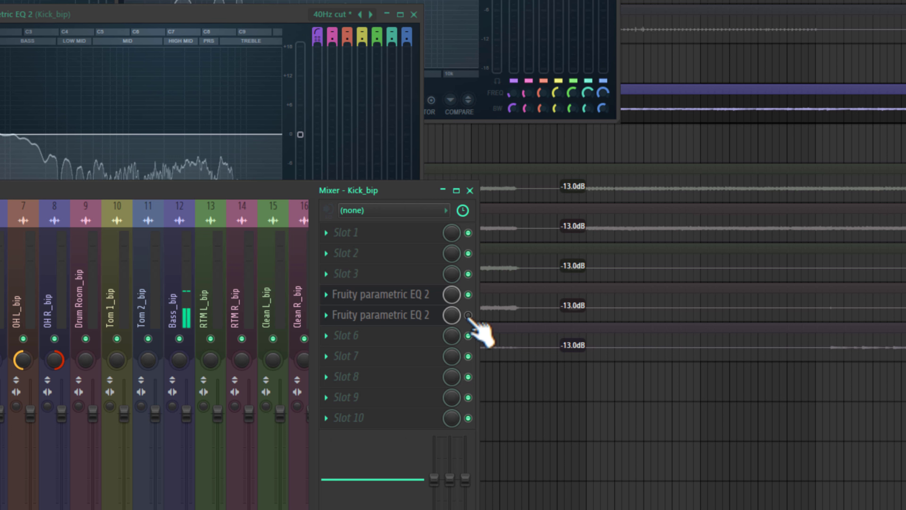
pyautogui.click(468, 315)
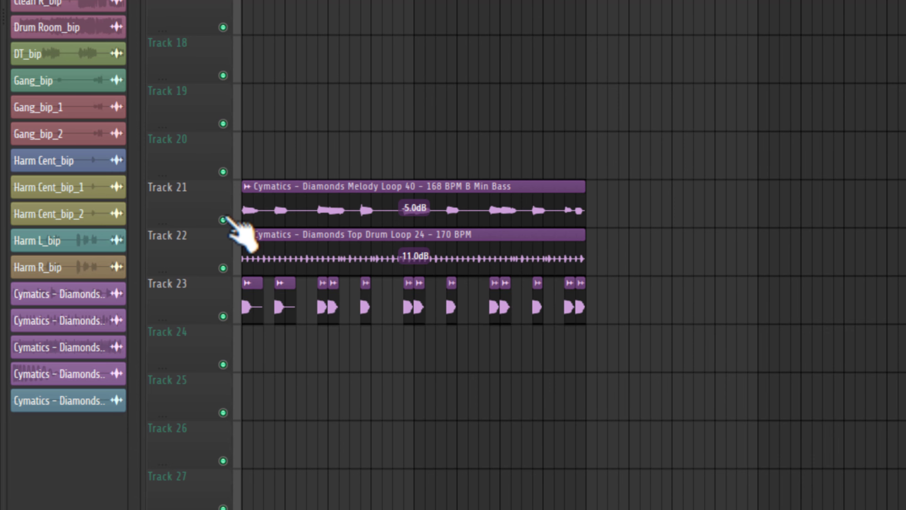
# - Leave only playlist tracks 21, 22 and 23 active so the bass, top drum and kick loops play alone
pyautogui.rightClick(223, 220)
pyautogui.click(232, 316)
pyautogui.click(229, 268)
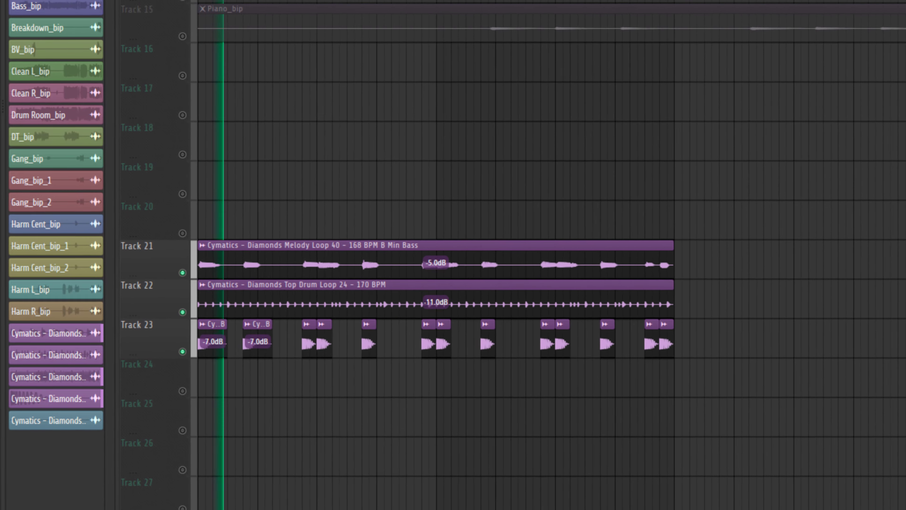
# - Load the 40Hz cut preset into the kick mixer track's Fruity parametric EQ 2 and compare the kick with and without it
pyautogui.press('F9')
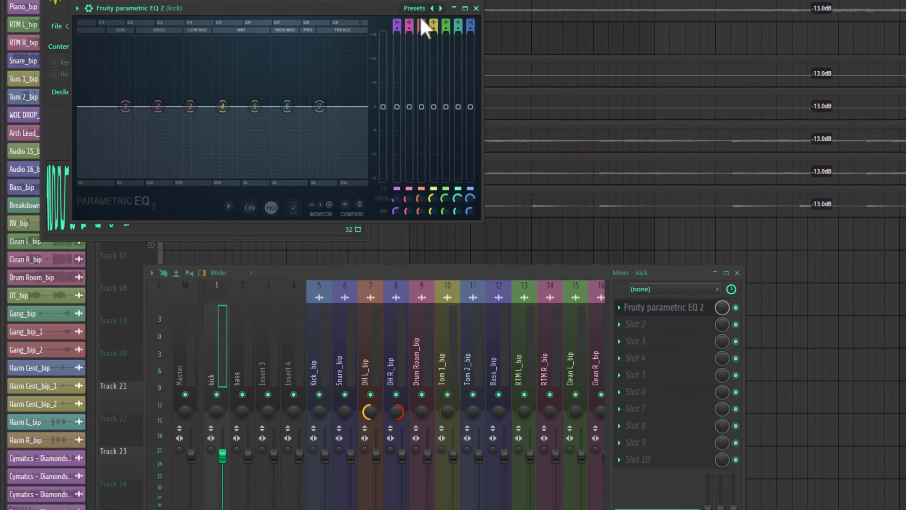
pyautogui.click(415, 8)
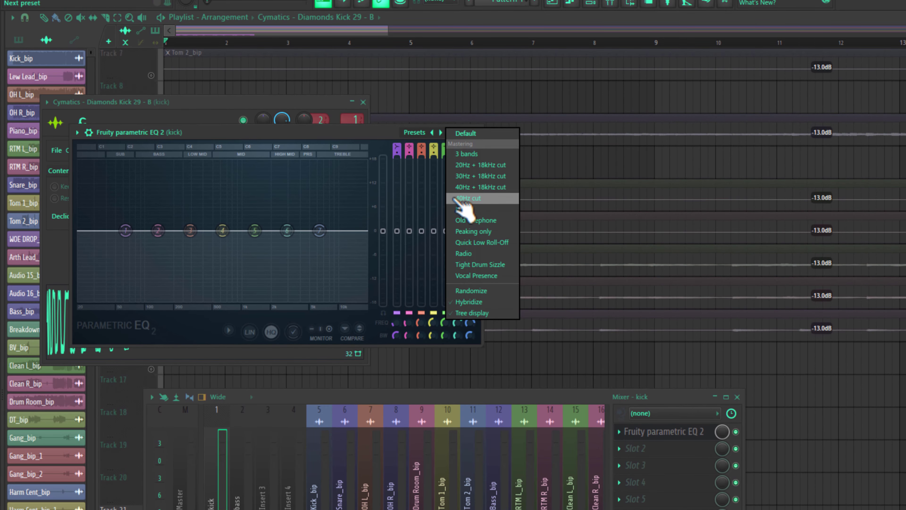
pyautogui.click(463, 200)
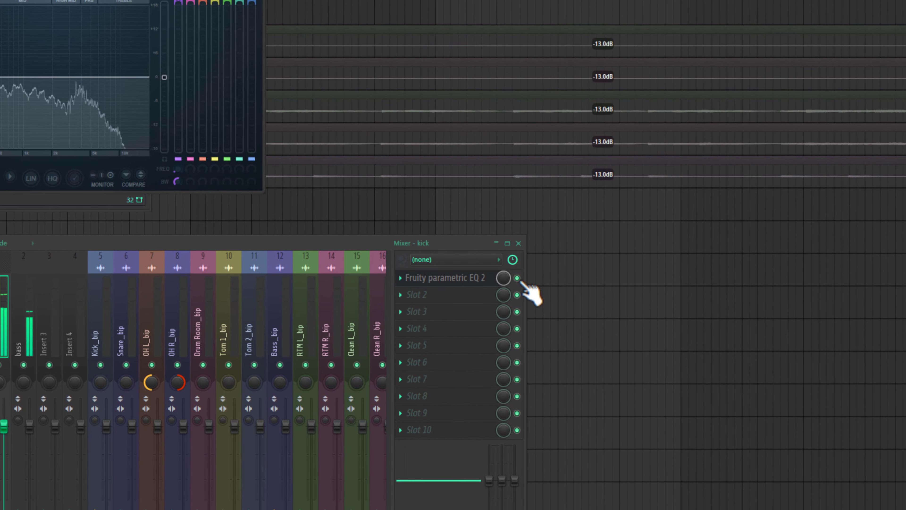
pyautogui.click(736, 432)
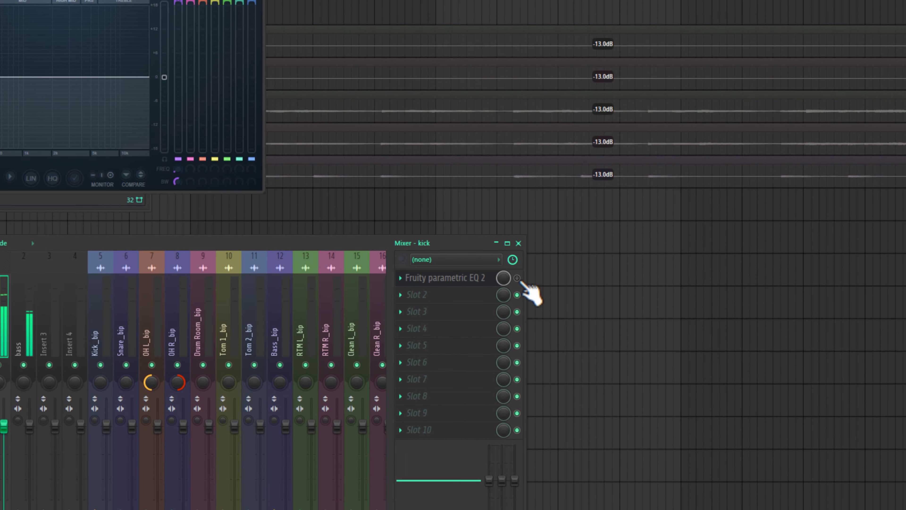
pyautogui.click(517, 278)
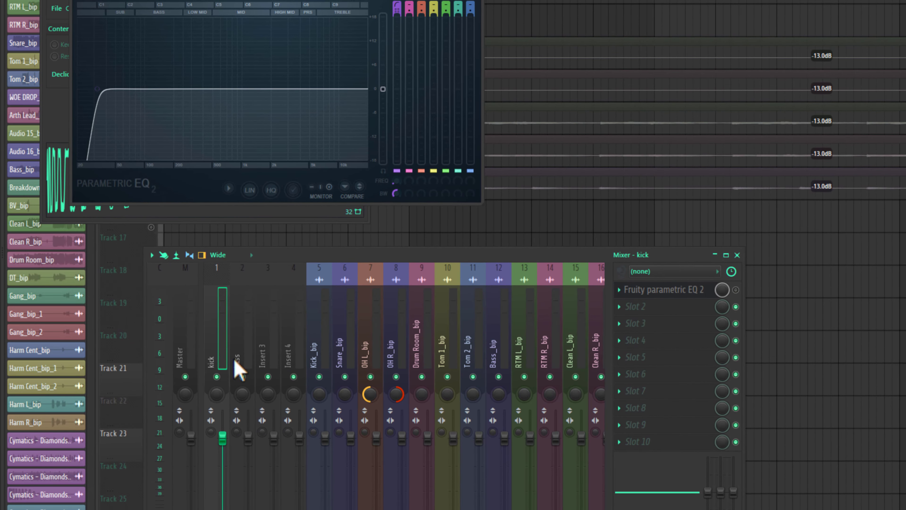
# - Bring up a 40Hz cut Fruity parametric EQ 2 in slot 1 of the bass mixer track and place it beside the kick EQ
pyautogui.click(237, 371)
pyautogui.click(642, 296)
pyautogui.click(646, 310)
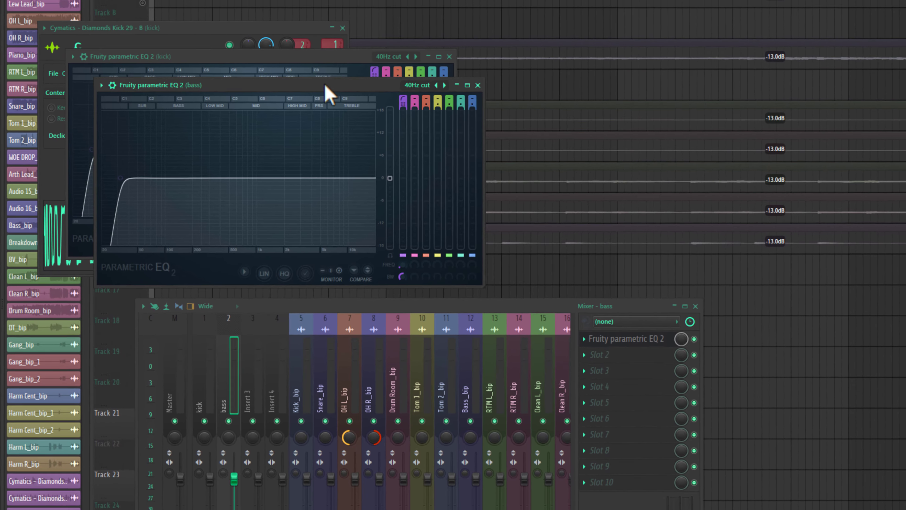
pyautogui.moveTo(325, 85); pyautogui.dragTo(693, 61)
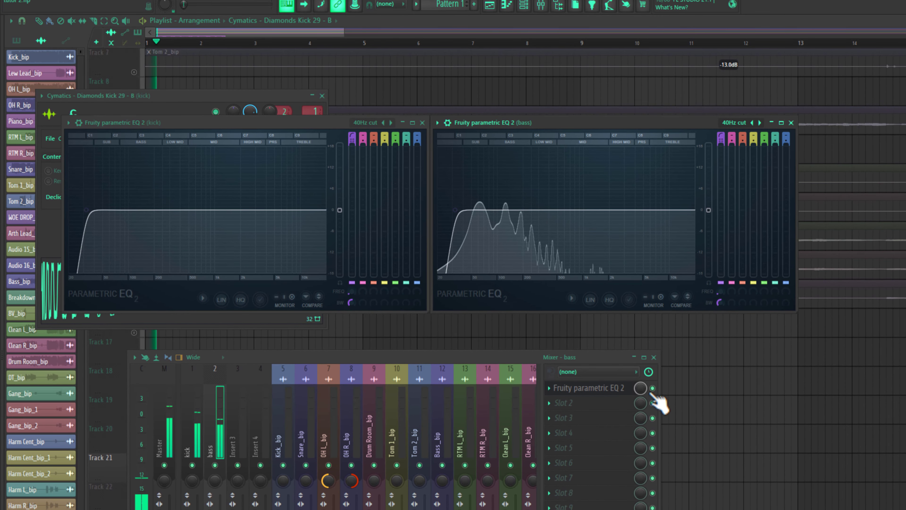
# - Compare the kick and bass loops with and without the bass track's 40Hz cut EQ during playback
pyautogui.click(653, 389)
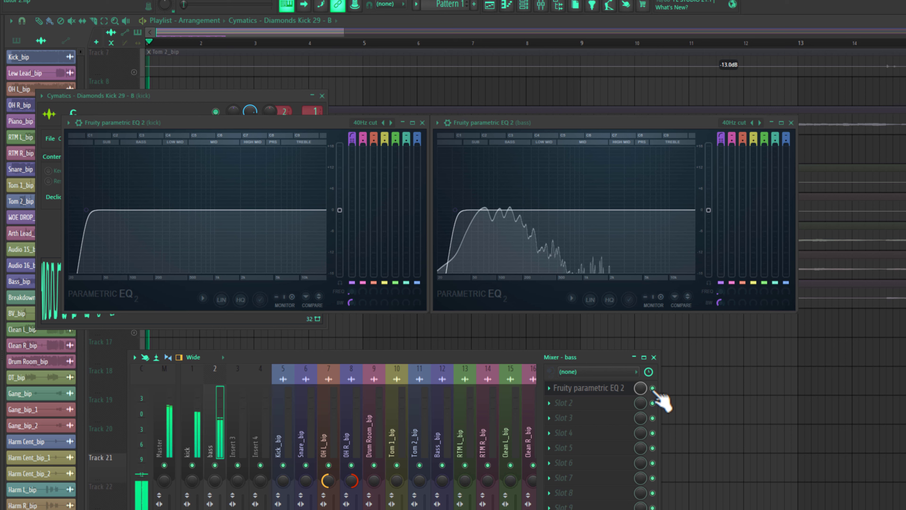
pyautogui.click(652, 388)
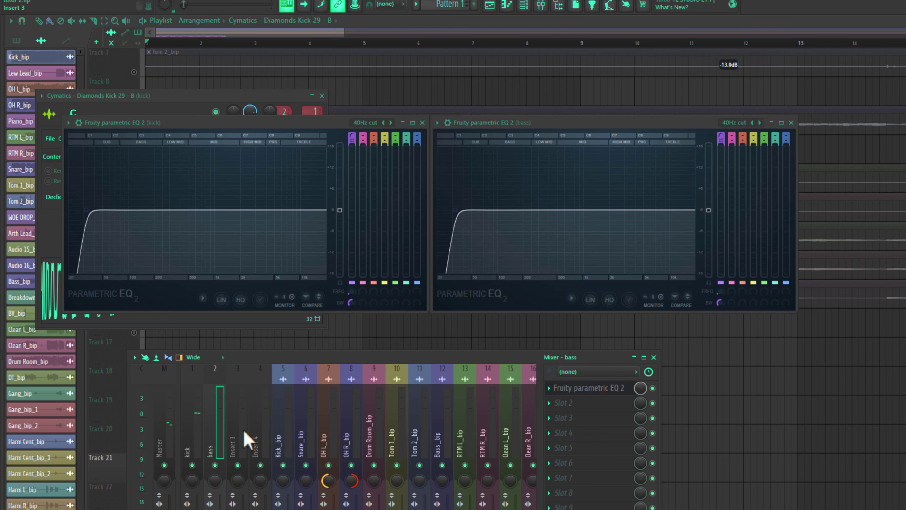
pyautogui.press('space')
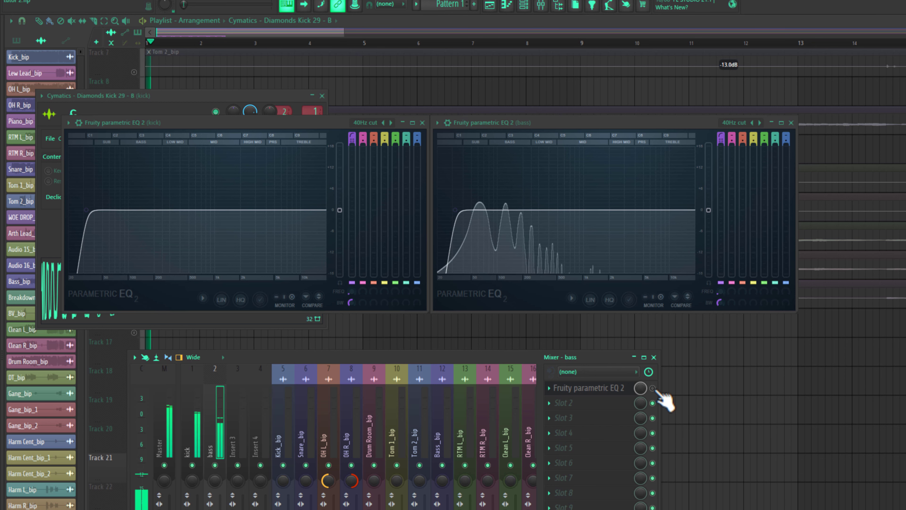
pyautogui.click(610, 390)
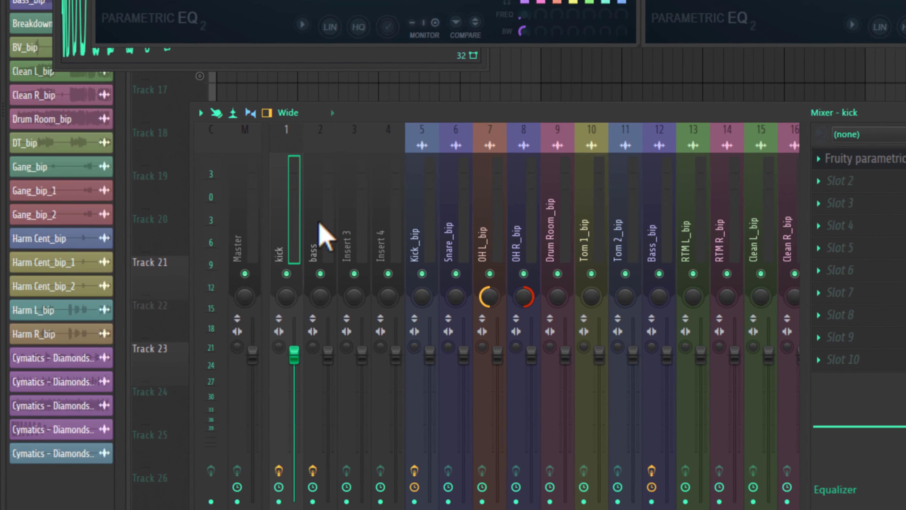
# - Select the kick and bass mixer tracks together and route them only to Insert 4
pyautogui.keyDown('ctrl'); pyautogui.click(214, 437); pyautogui.keyUp('ctrl')
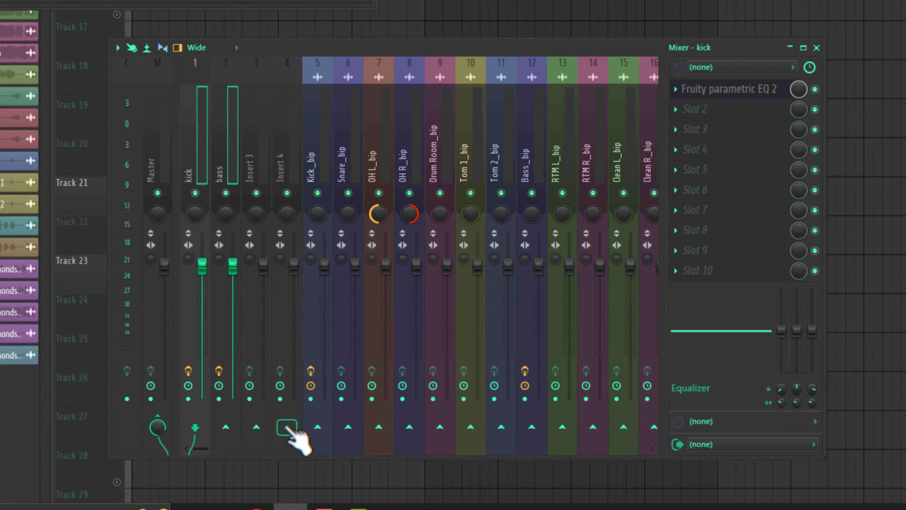
pyautogui.rightClick(287, 427)
pyautogui.click(310, 443)
# - Rename Insert 4 as "kick & bass bus" and play back the loops to check the routing
pyautogui.rightClick(286, 159)
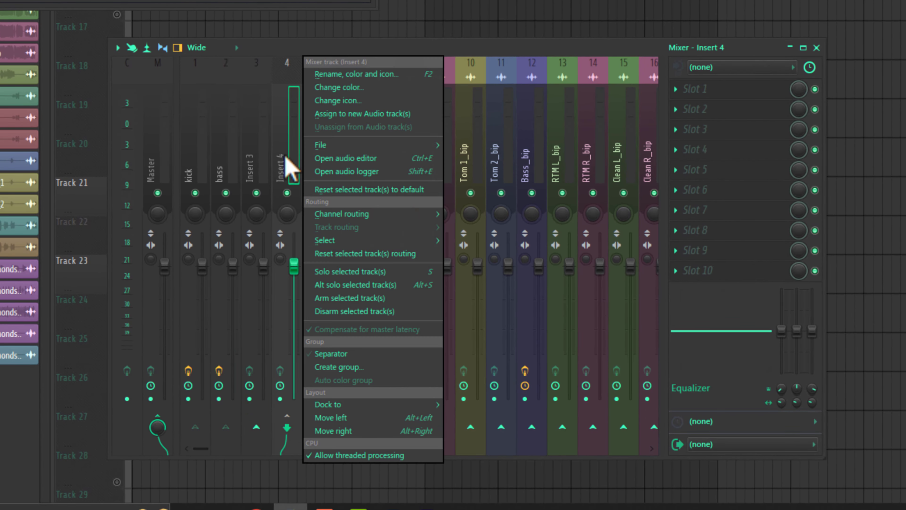
pyautogui.click(357, 74)
pyautogui.write('kick')
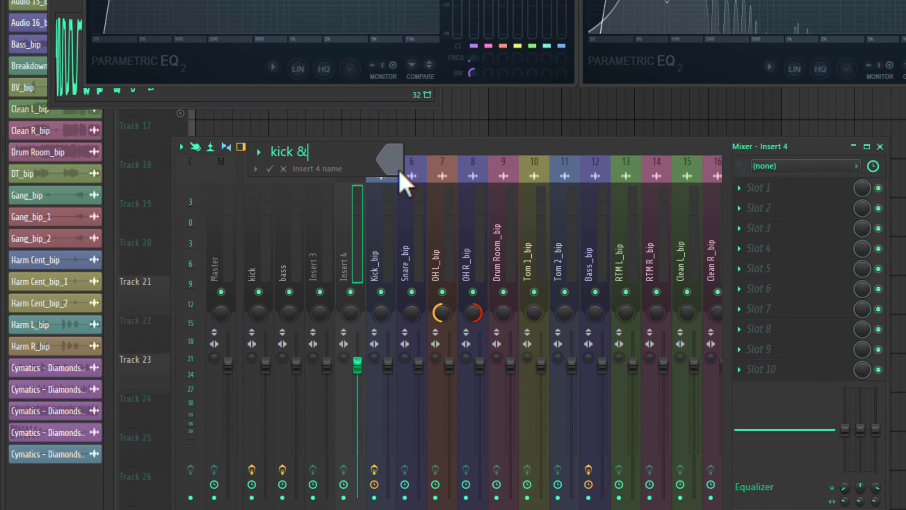
pyautogui.write(' & bass bus')
pyautogui.press('Return')
pyautogui.click(252, 271)
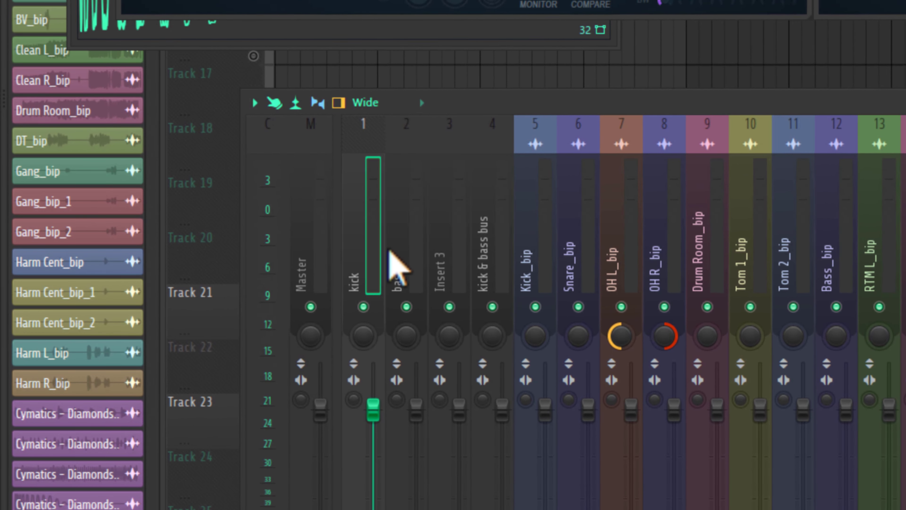
pyautogui.press('space')
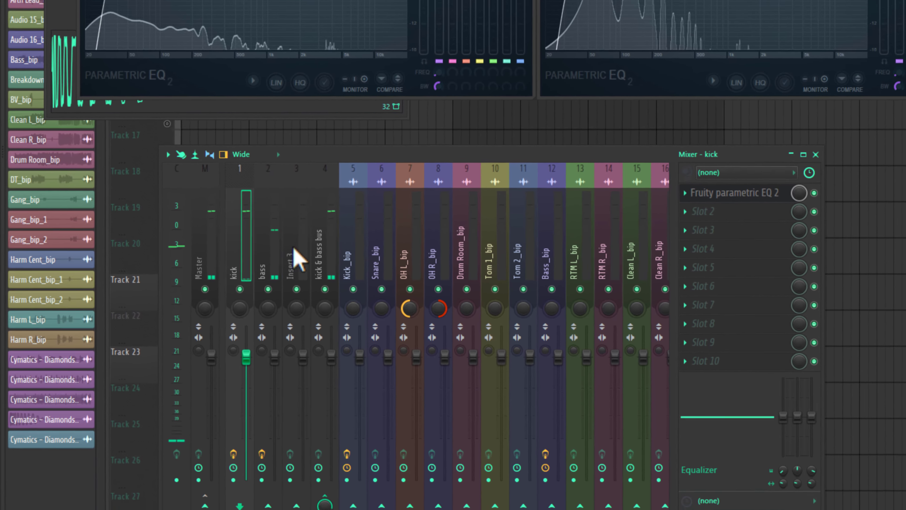
# - Add SSLComp Stereo in slot 1 of the kick & bass bus and adjust its threshold and release
pyautogui.click(322, 257)
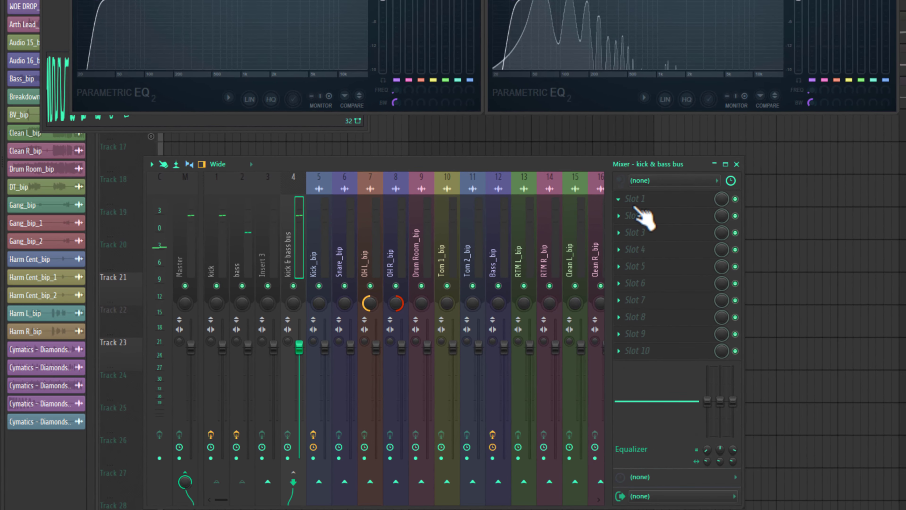
pyautogui.click(637, 200)
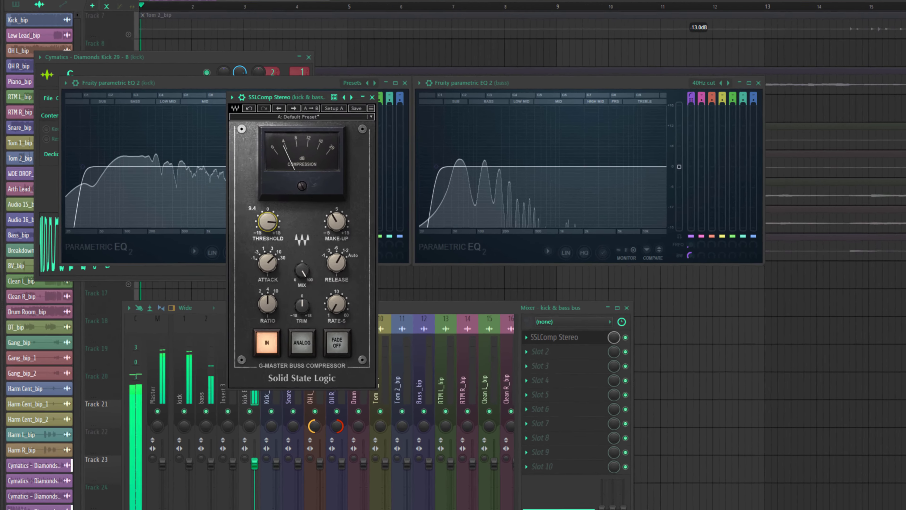
pyautogui.moveTo(345, 265); pyautogui.dragTo(344, 245)
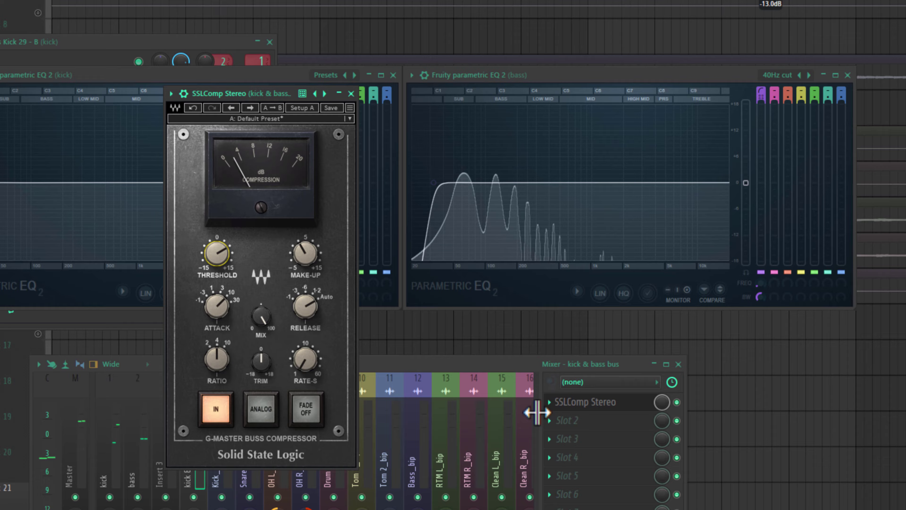
# - Add Fruity parametric EQ 2 in slot 2 of the bus, boosting band 2 at about 50 Hz, and compare with and without it
pyautogui.click(664, 399)
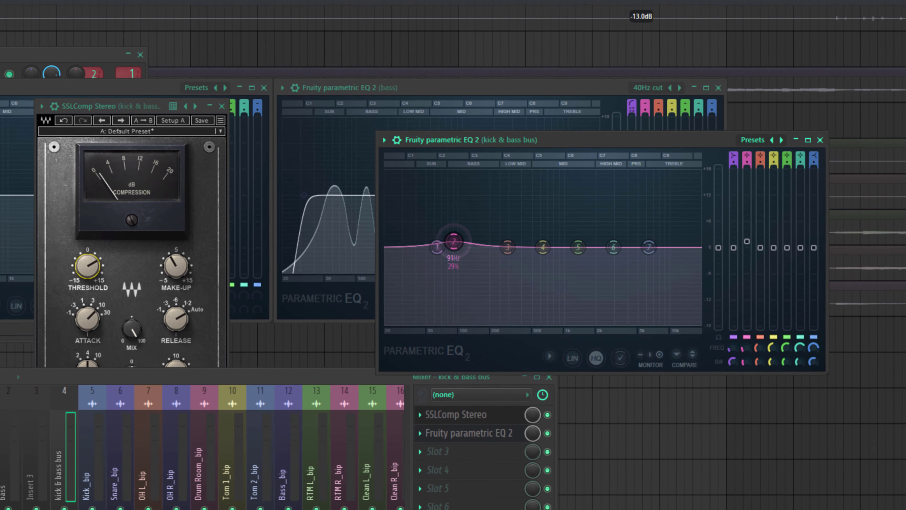
pyautogui.moveTo(453, 241); pyautogui.dragTo(445, 237)
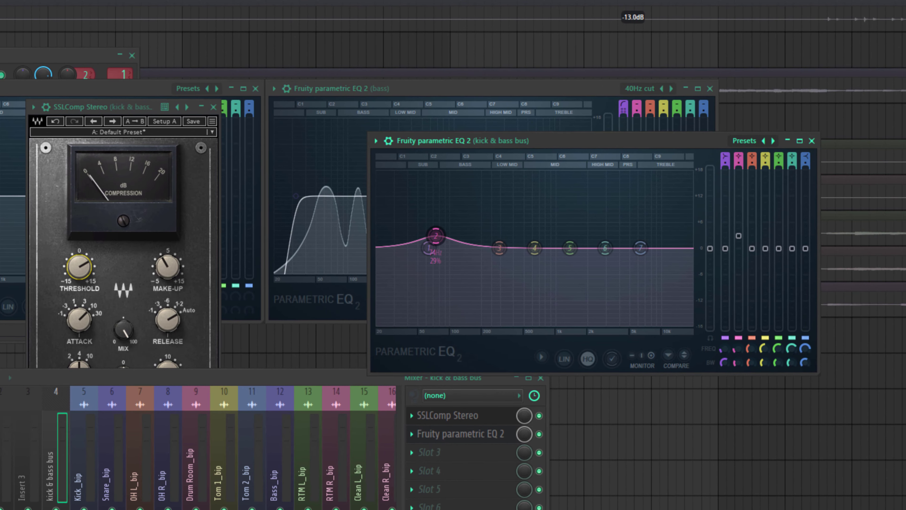
pyautogui.moveTo(435, 235); pyautogui.dragTo(422, 235)
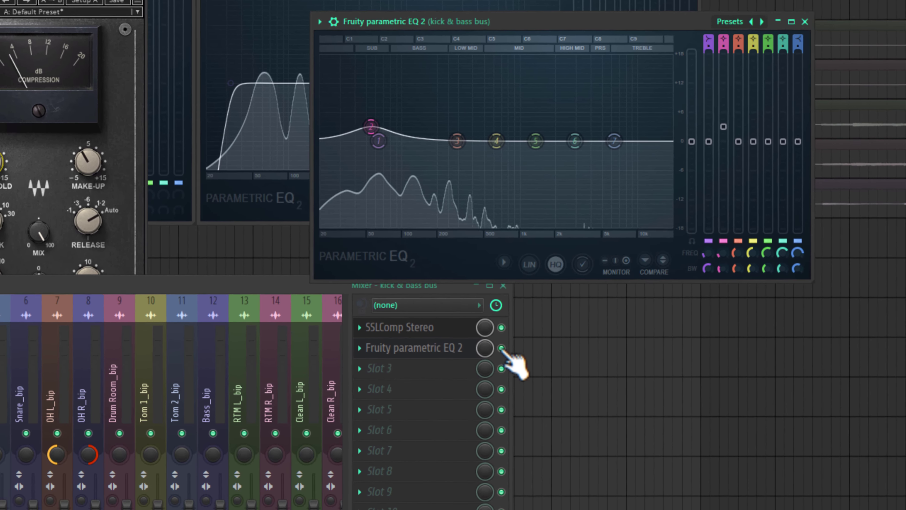
pyautogui.click(502, 348)
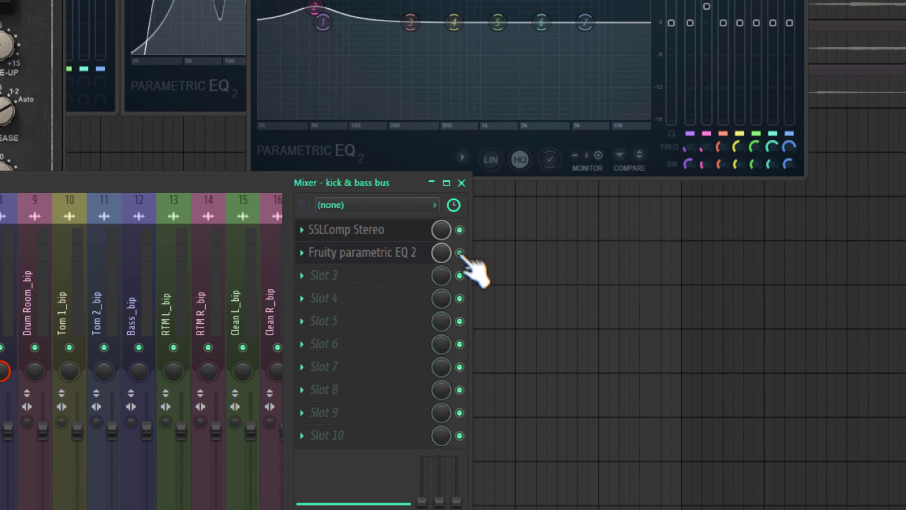
pyautogui.click(460, 253)
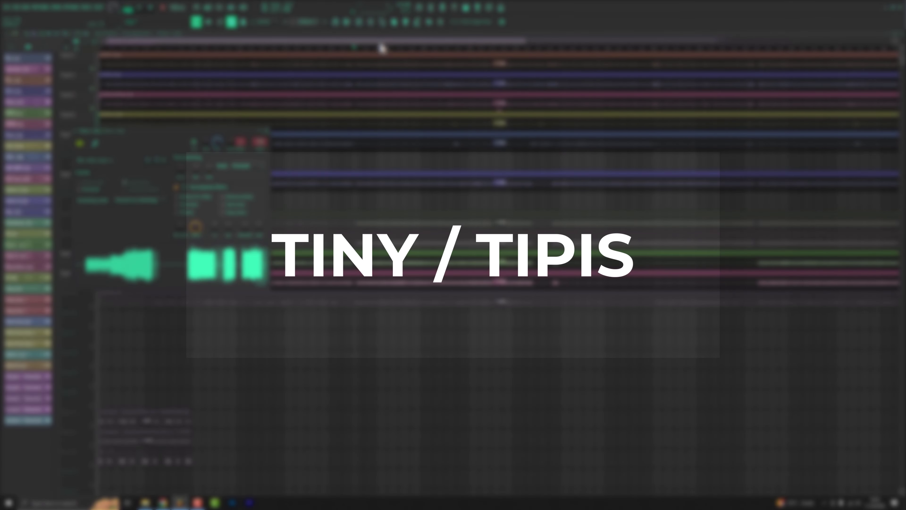
# - Show the Clean L_bip track in the mixer and pan it to the left
pyautogui.click(370, 21)
pyautogui.scroll(-6, 357, 341)
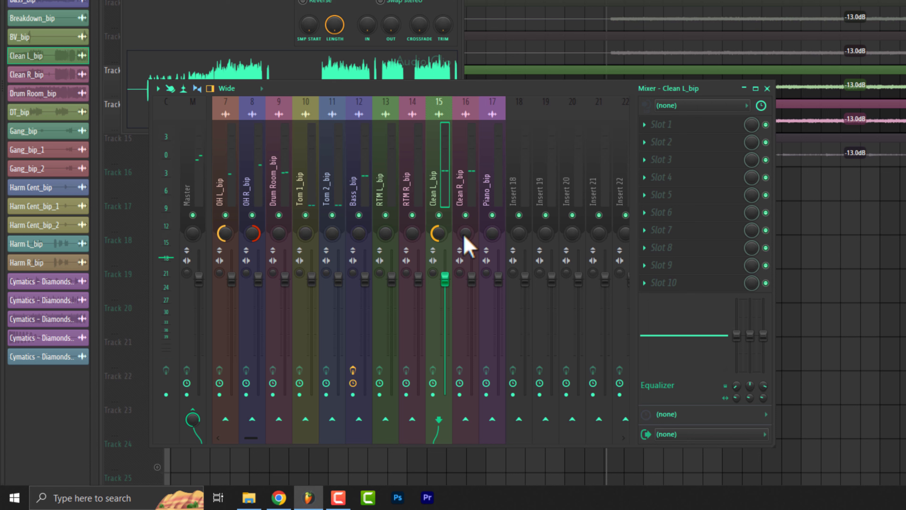
# - Pan the Clean R_bip track to the right, select Clean L_bip and play the song to hear the widened pair
pyautogui.moveTo(464, 237); pyautogui.dragTo(461, 233)
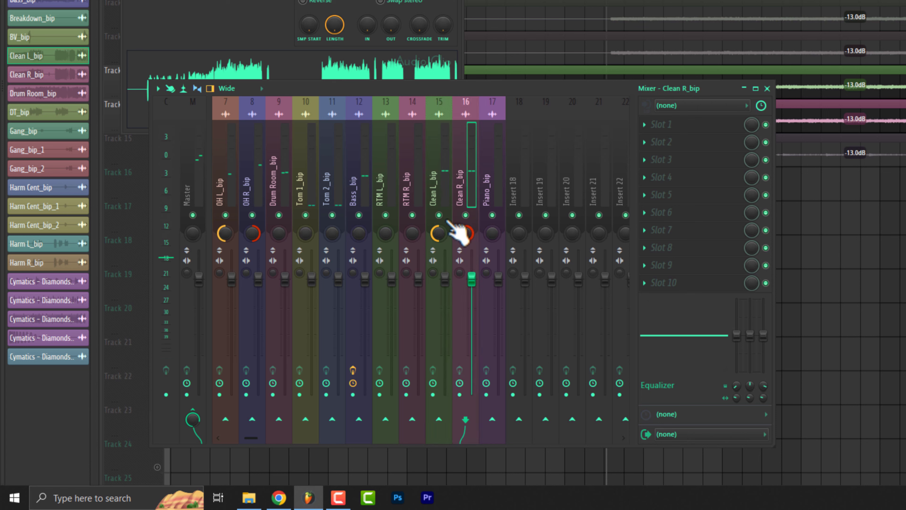
pyautogui.click(451, 193)
pyautogui.press('space')
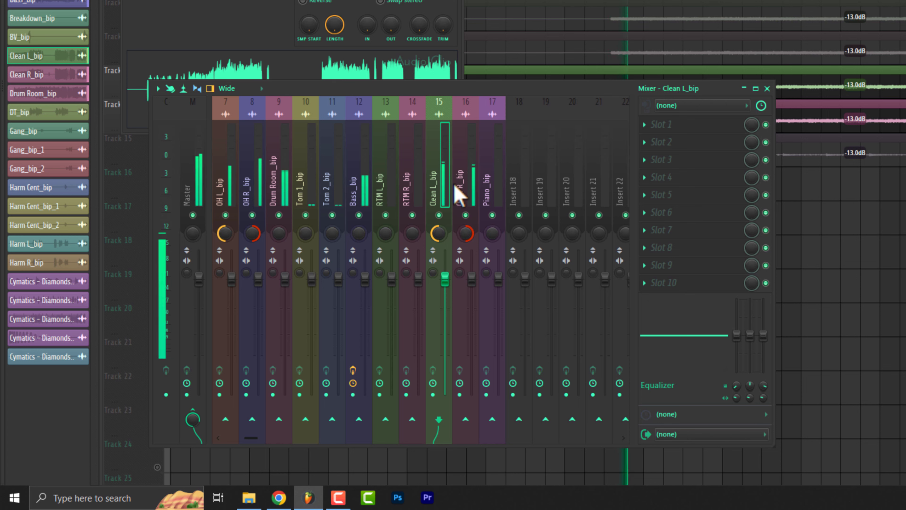
# - Lower the volume of Clean L_bip and Clean R_bip together and route both tracks only to Insert 18
pyautogui.keyDown('ctrl'); pyautogui.click(464, 180); pyautogui.keyUp('ctrl')
pyautogui.moveTo(472, 280); pyautogui.dragTo(471, 326)
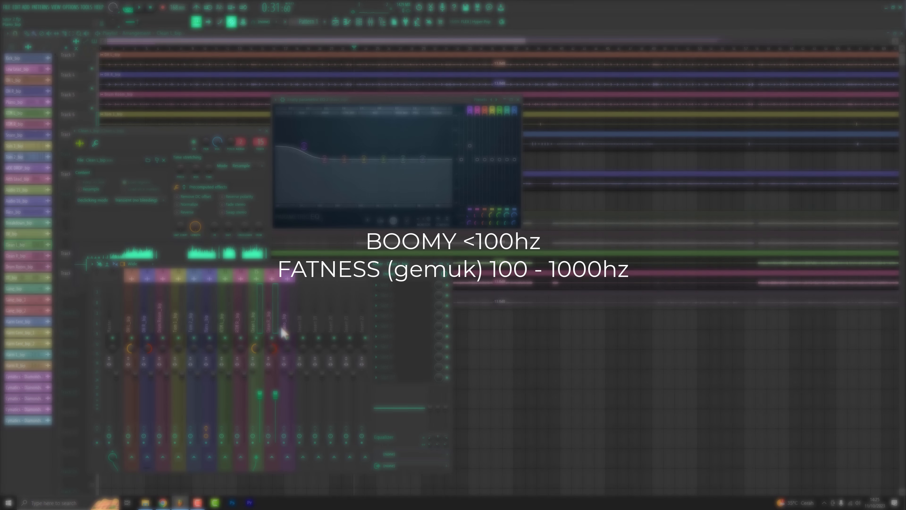
pyautogui.rightClick(300, 457)
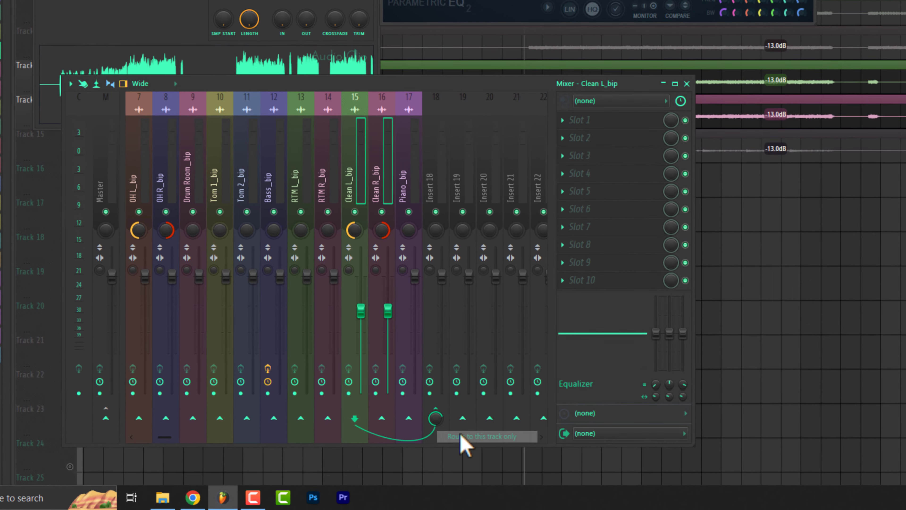
pyautogui.click(461, 436)
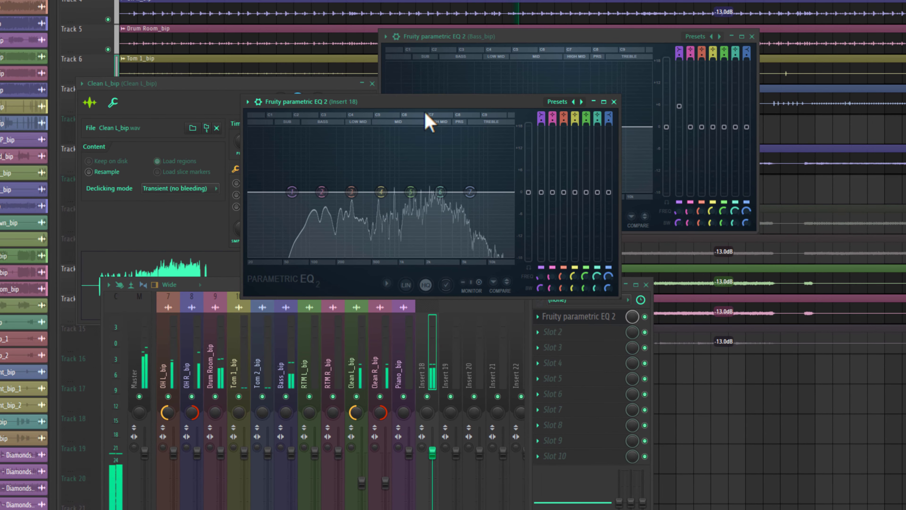
# - Try boosting band 2 of Insert 18's parametric EQ between about 139 and 225 Hz, and reset the band
pyautogui.moveTo(321, 192); pyautogui.dragTo(322, 173)
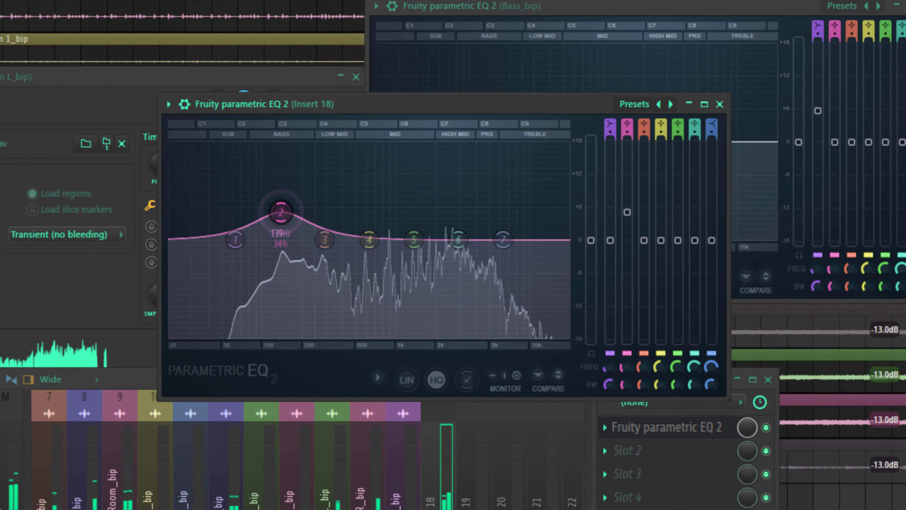
pyautogui.moveTo(281, 212); pyautogui.dragTo(302, 199)
pyautogui.press('space')
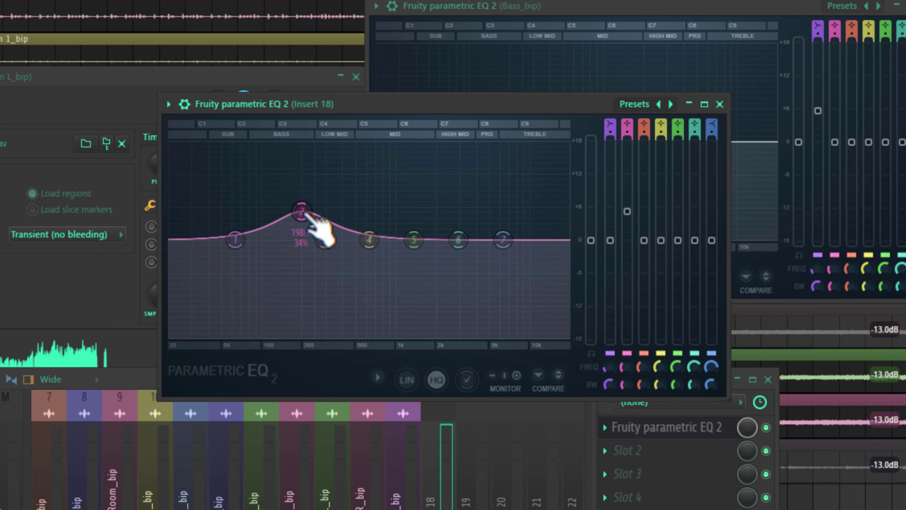
pyautogui.moveTo(308, 217); pyautogui.dragTo(311, 214)
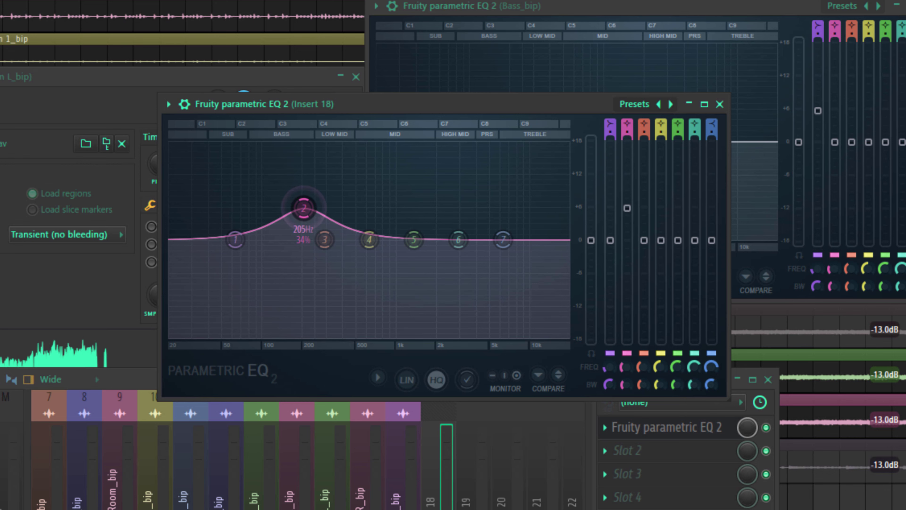
pyautogui.moveTo(304, 208); pyautogui.dragTo(308, 208)
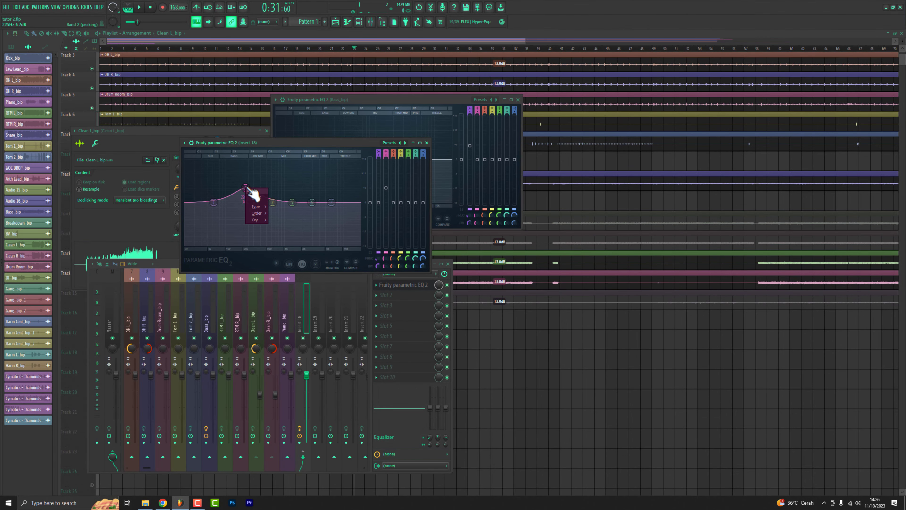
pyautogui.click(254, 203)
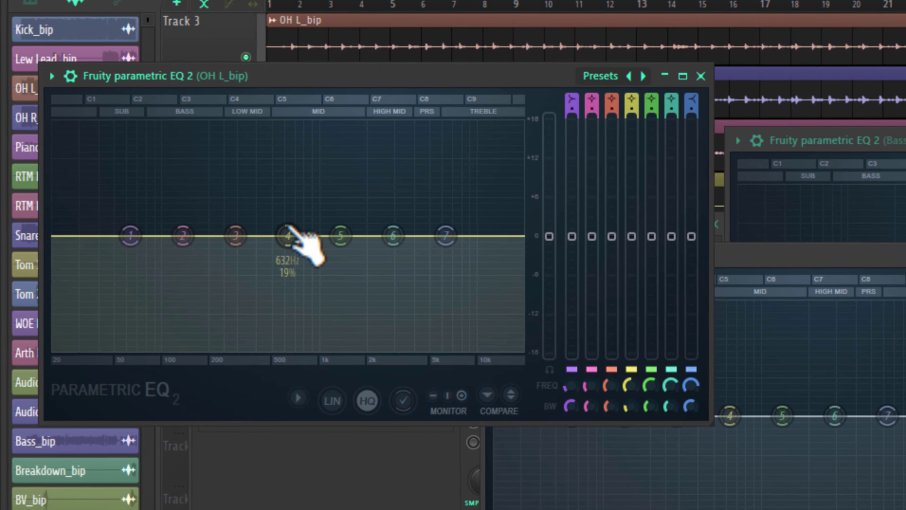
# - Try cutting band 4 near 550 Hz in the OH L_bip and OH R_bip parametric EQs, and reset the band
pyautogui.moveTo(287, 236); pyautogui.dragTo(253, 275)
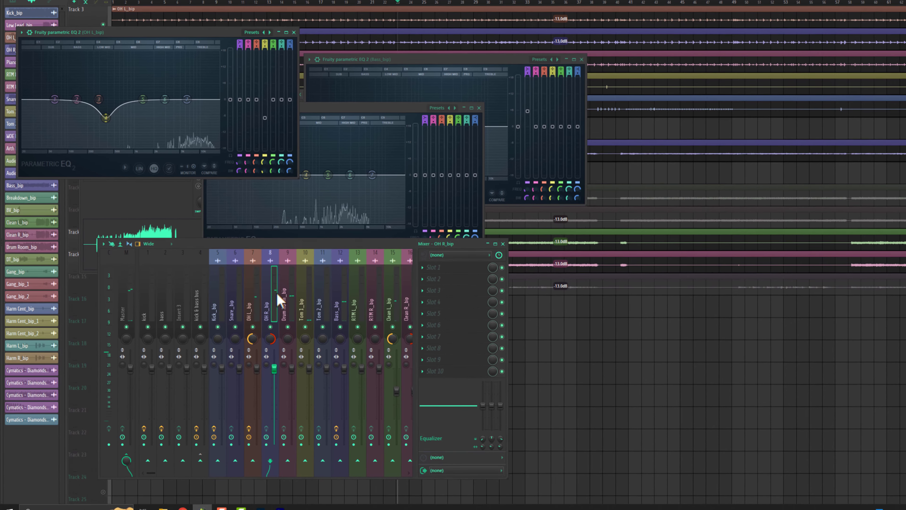
pyautogui.click(425, 274)
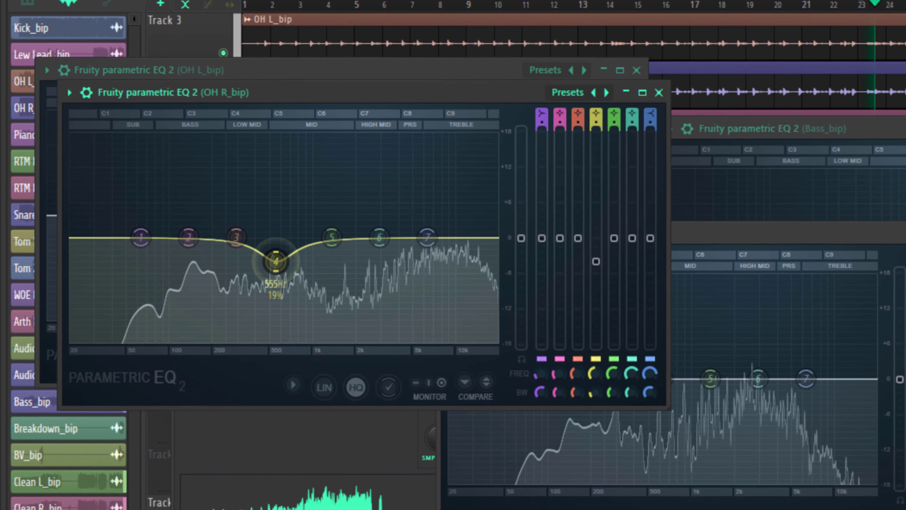
pyautogui.moveTo(122, 116); pyautogui.dragTo(125, 131)
pyautogui.press('space')
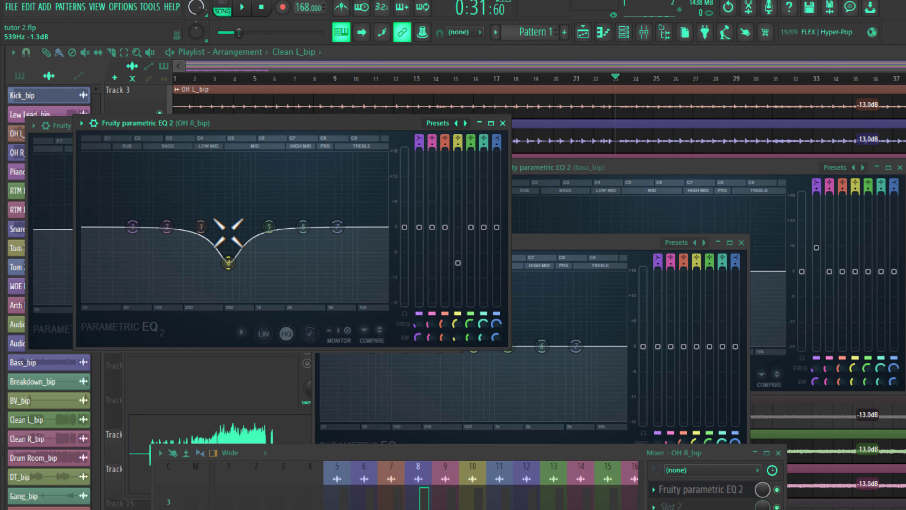
pyautogui.rightClick(229, 261)
pyautogui.click(256, 286)
pyautogui.moveTo(204, 129); pyautogui.dragTo(459, 163)
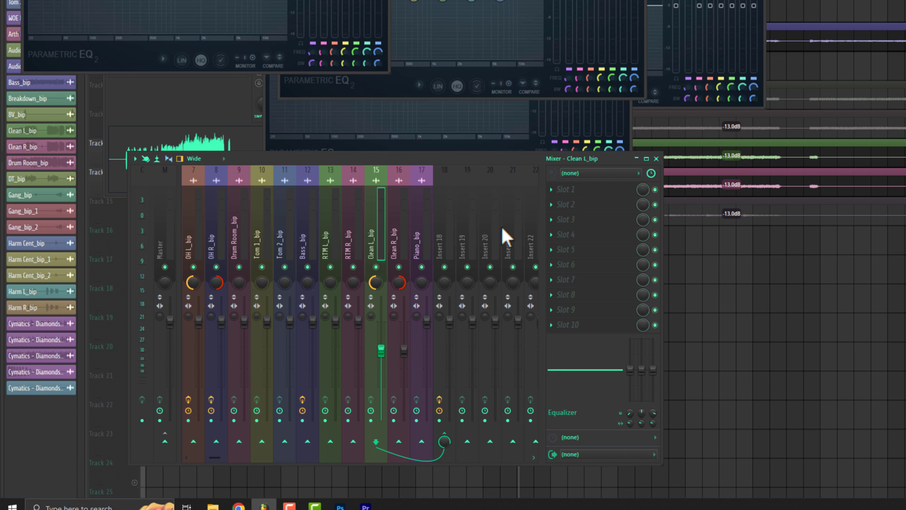
# - Check the Clean L_bip and Clean R_bip routing into Insert 18 during playback and try a slight band 3 cut in its EQ
pyautogui.click(593, 437)
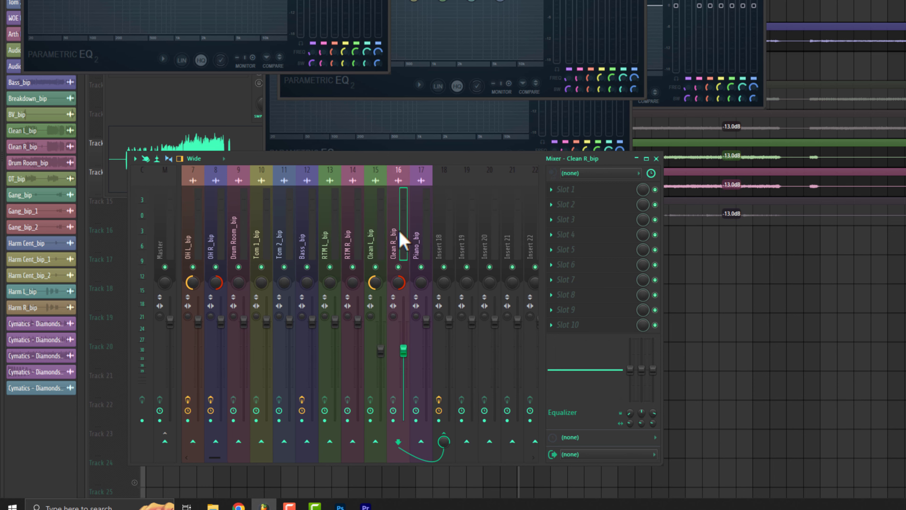
pyautogui.press('space')
pyautogui.click(446, 237)
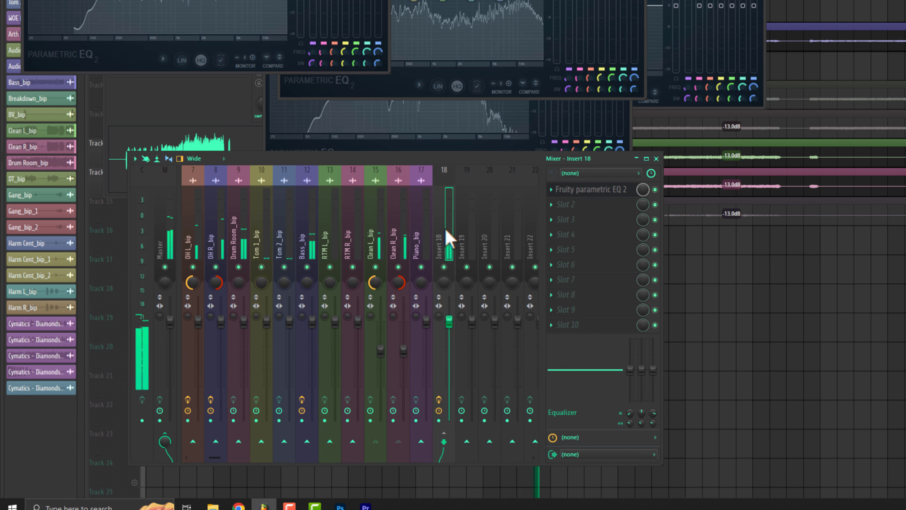
pyautogui.press('space')
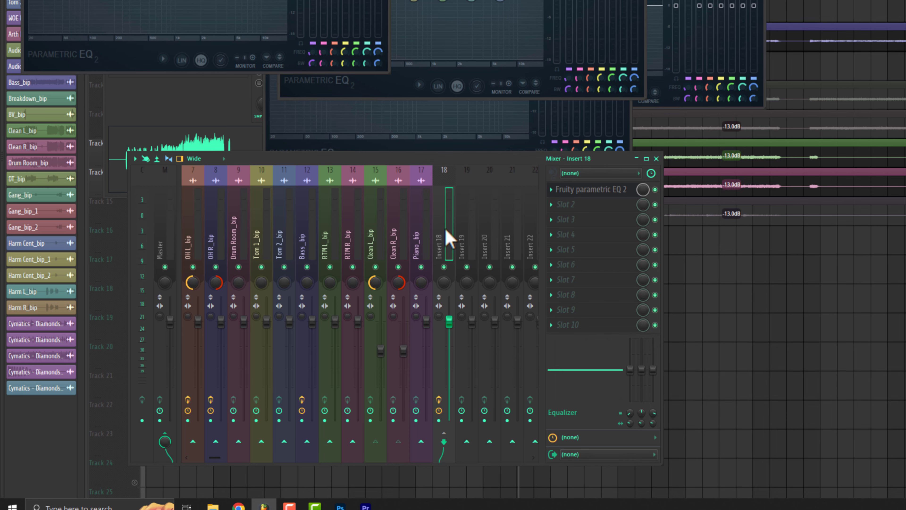
pyautogui.click(598, 193)
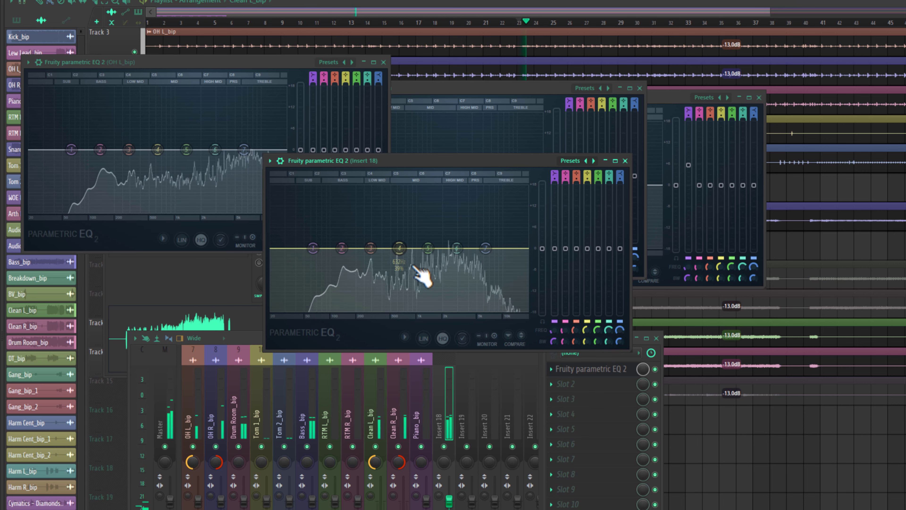
pyautogui.moveTo(371, 249); pyautogui.dragTo(348, 255)
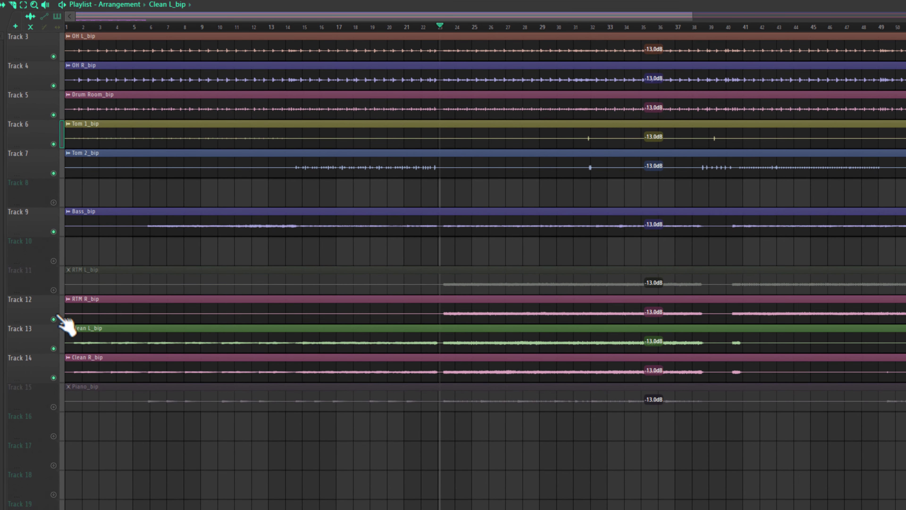
# - In Insert 19's parametric EQ, boost band 3 by about 6.7 dB at 207 Hz and cut band 4 slightly at about 610 Hz
pyautogui.doubleClick(72, 329)
pyautogui.press('F9')
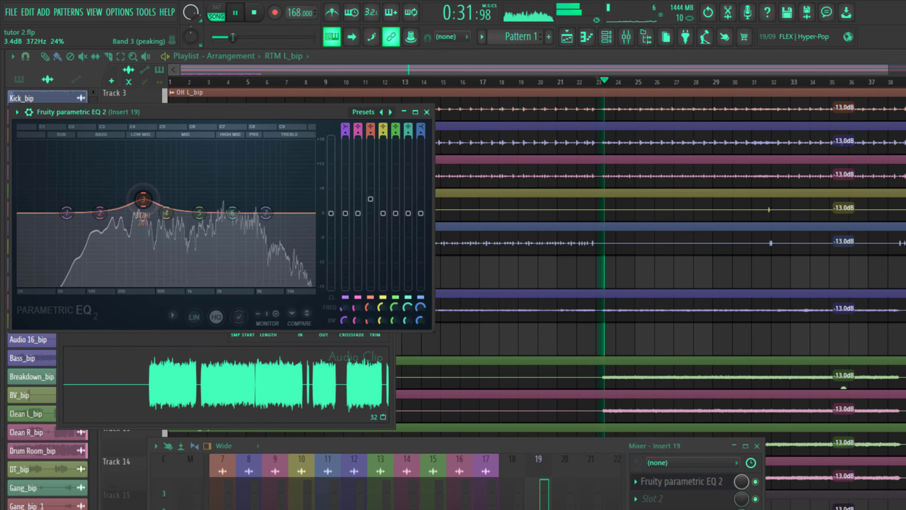
pyautogui.moveTo(154, 185); pyautogui.dragTo(115, 189)
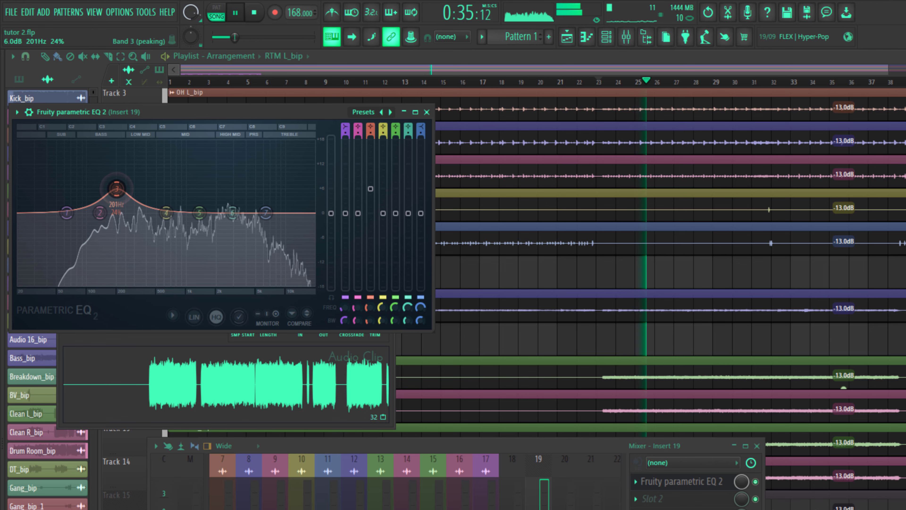
pyautogui.moveTo(166, 213); pyautogui.dragTo(164, 219)
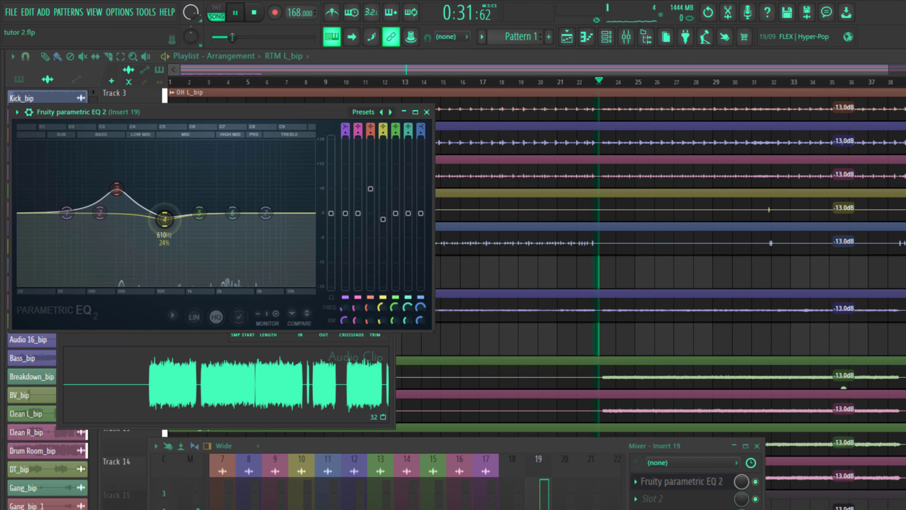
pyautogui.moveTo(116, 188); pyautogui.dragTo(118, 186)
pyautogui.press('space')
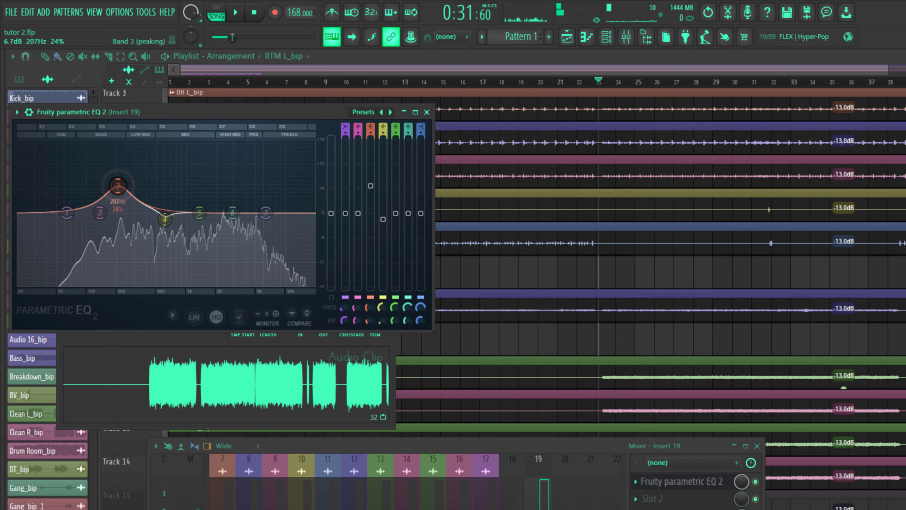
# - Give Insert 18's parametric EQ a gentle band 3 boost between 200 and 500 Hz while the song plays
pyautogui.click(512, 475)
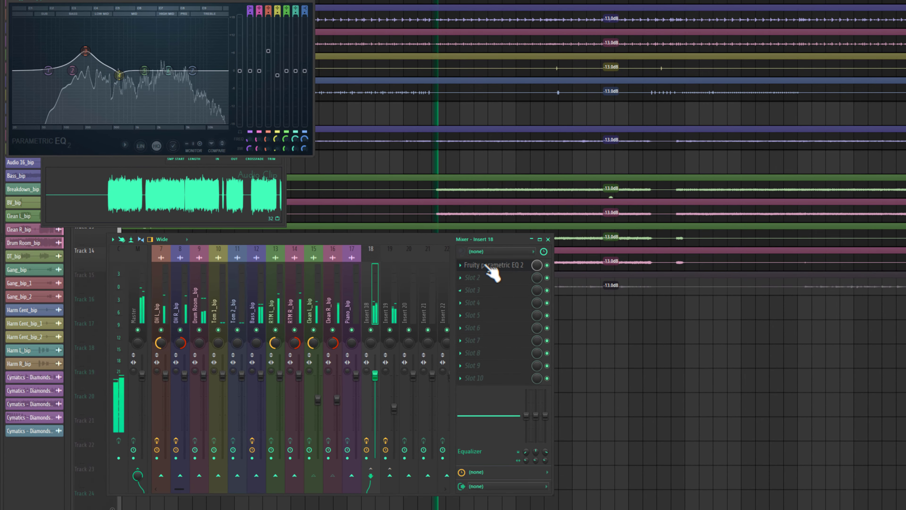
pyautogui.click(670, 481)
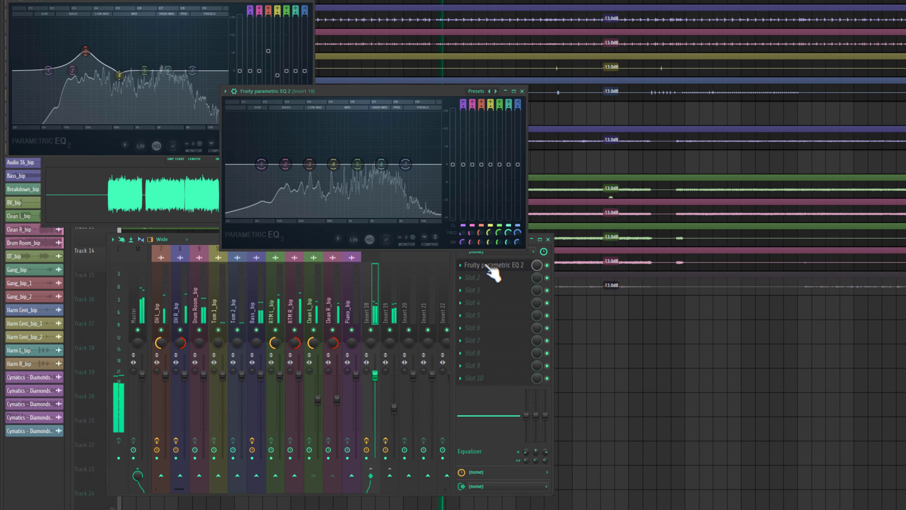
pyautogui.moveTo(310, 164); pyautogui.dragTo(318, 151)
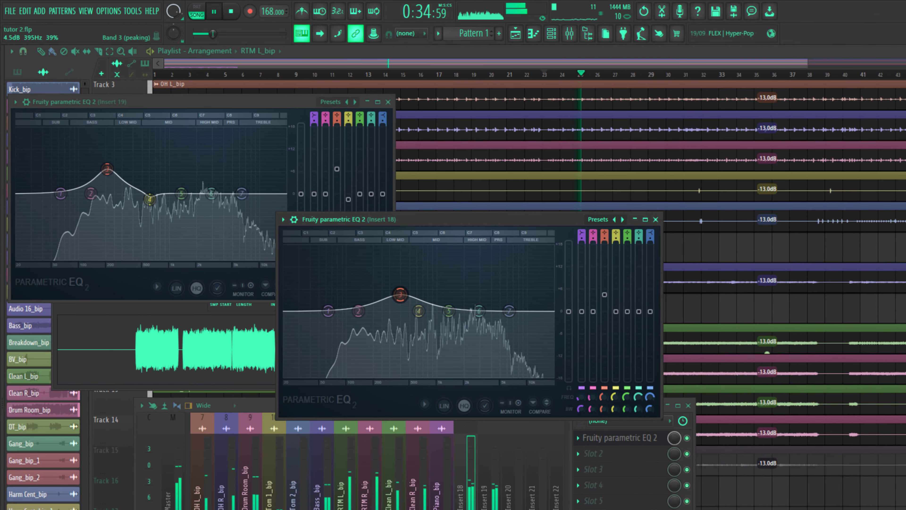
pyautogui.moveTo(400, 295); pyautogui.dragTo(391, 299)
pyautogui.scroll(-2, 393, 298)
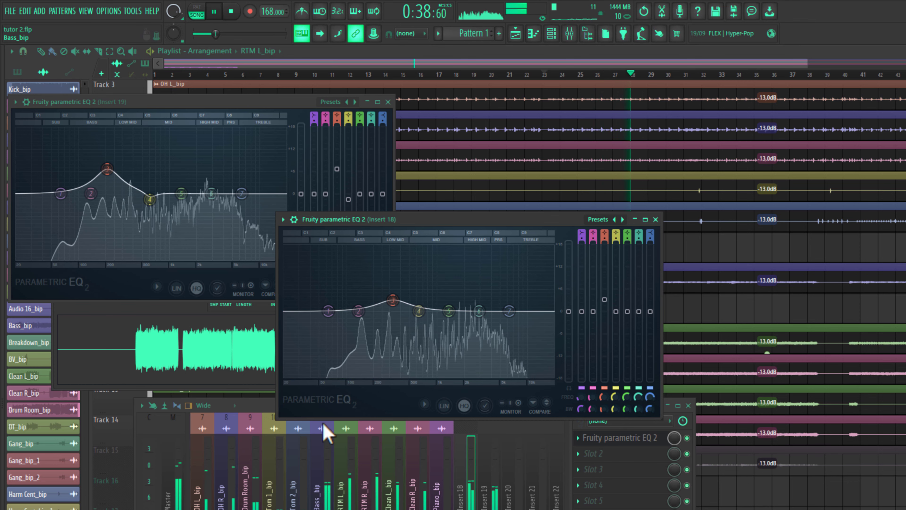
pyautogui.press('space')
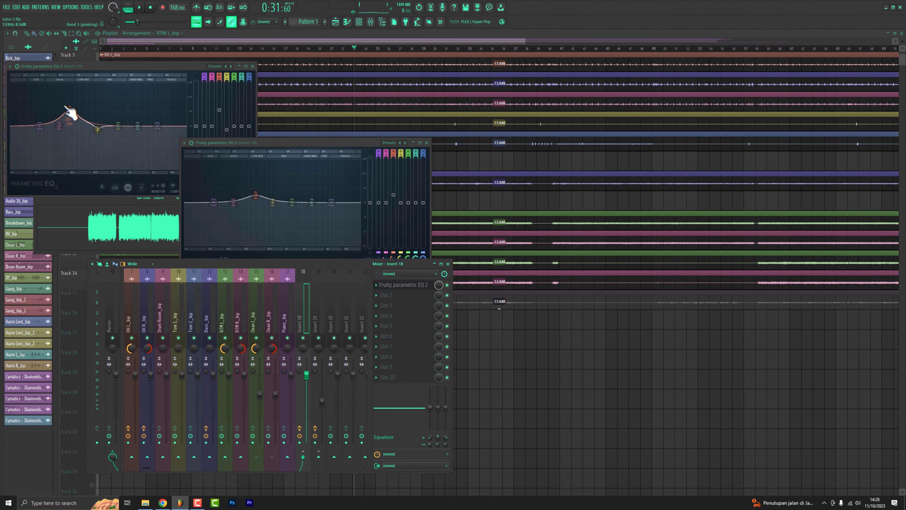
# - Place the Insert 19 and Insert 18 EQ windows side by side and compare their spectra during playback
pyautogui.moveTo(107, 67); pyautogui.dragTo(115, 68)
pyautogui.moveTo(294, 143); pyautogui.dragTo(376, 82)
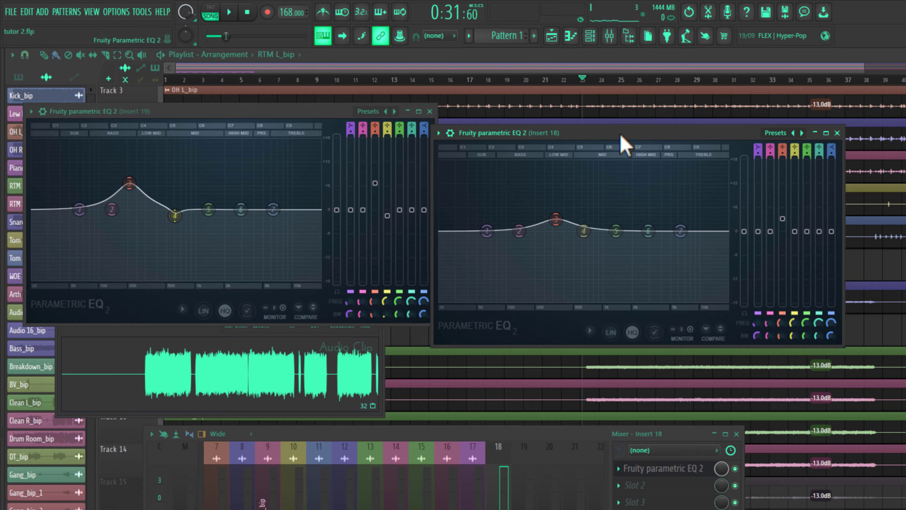
pyautogui.moveTo(622, 136); pyautogui.dragTo(632, 117)
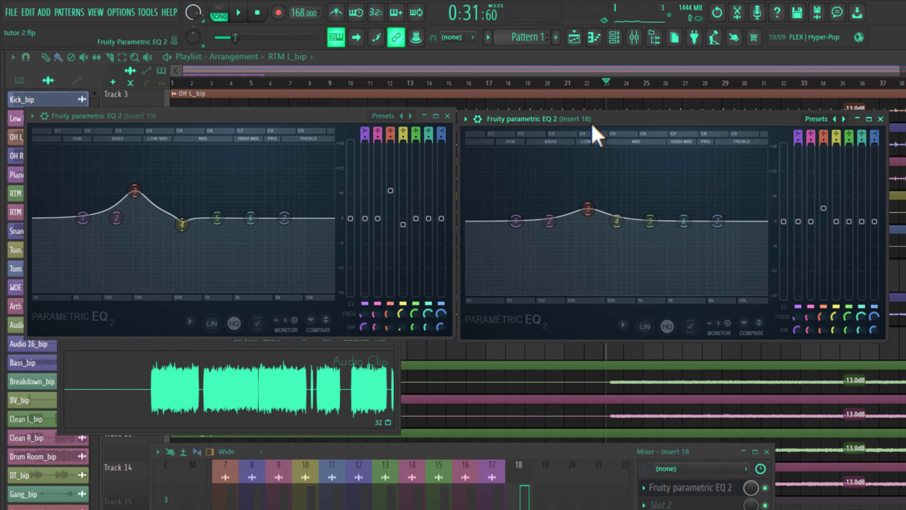
pyautogui.click(202, 223)
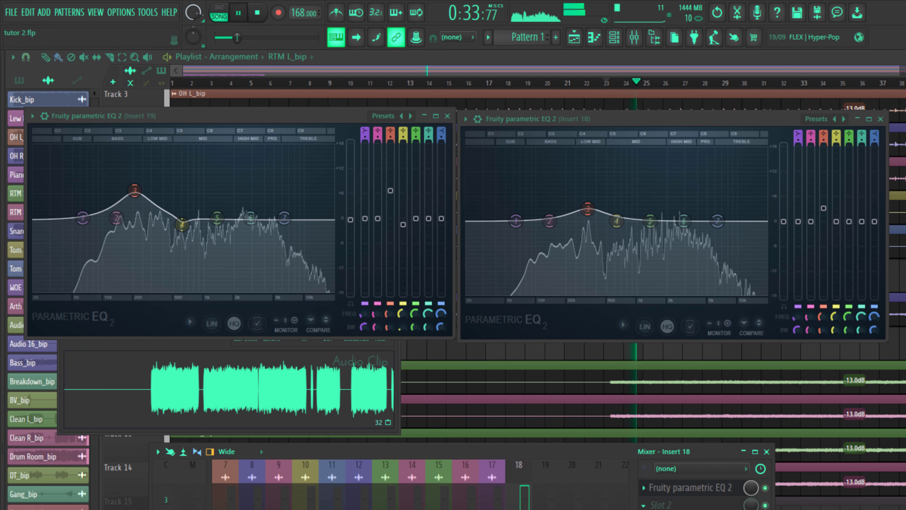
pyautogui.press('space')
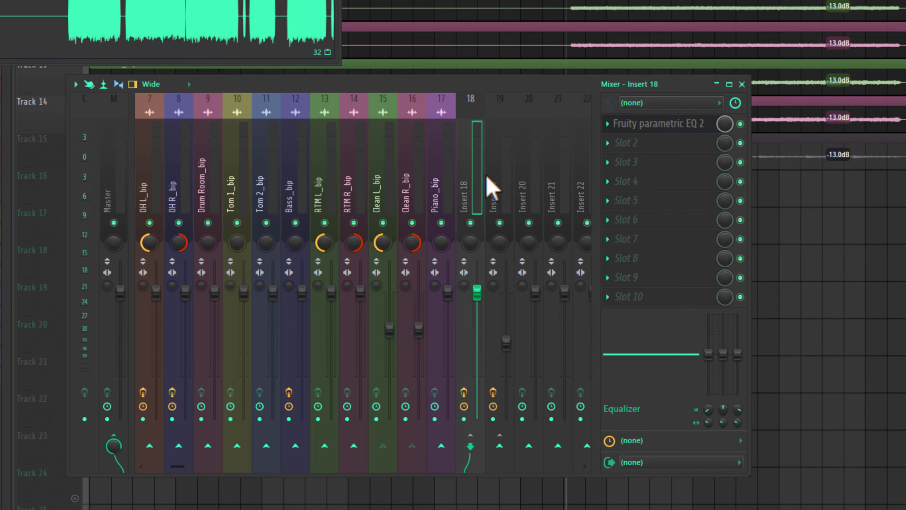
# - Select Insert 19 and Insert 18 alternately during playback to compare the two buses in the mixer
pyautogui.click(545, 286)
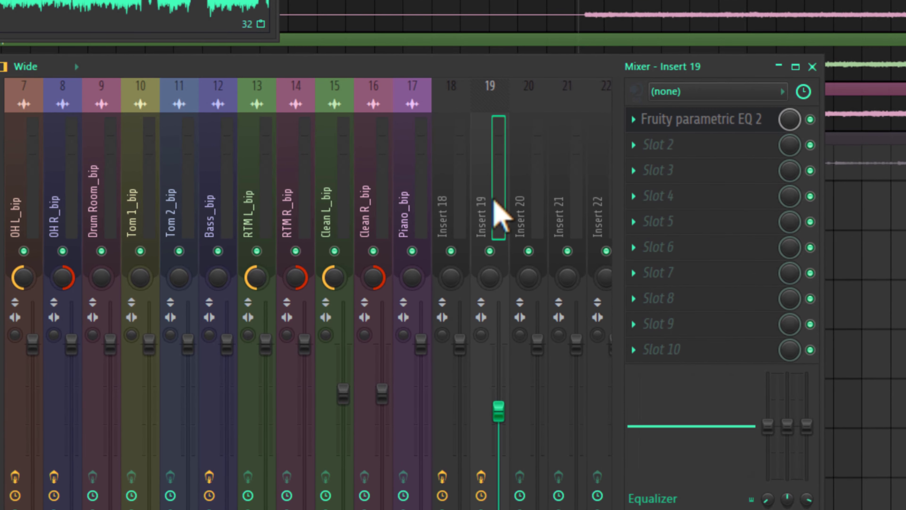
pyautogui.click(466, 200)
pyautogui.press('space')
pyautogui.click(485, 202)
pyautogui.press('Left')
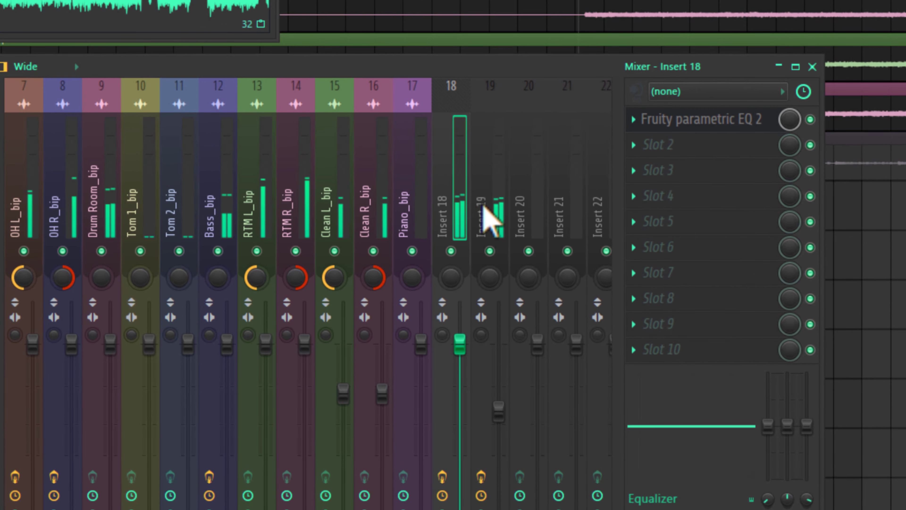
pyautogui.click(482, 205)
pyautogui.click(463, 205)
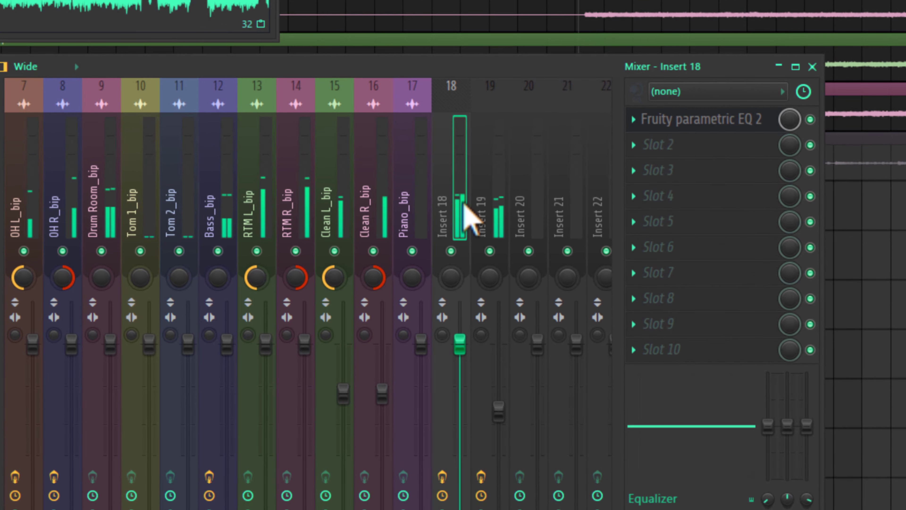
# - Load Maximus into the second effect slot of Insert 19 and place its window over the Insert 18 EQ
pyautogui.press('space')
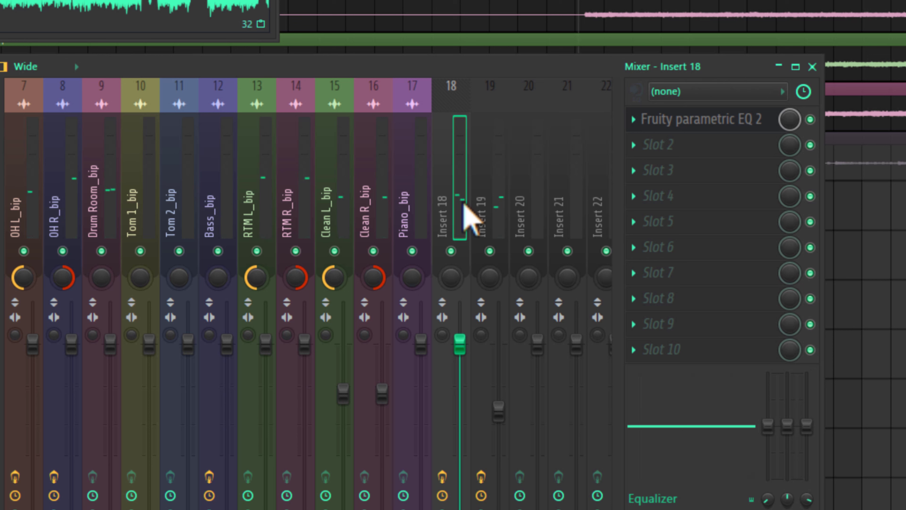
pyautogui.press('space')
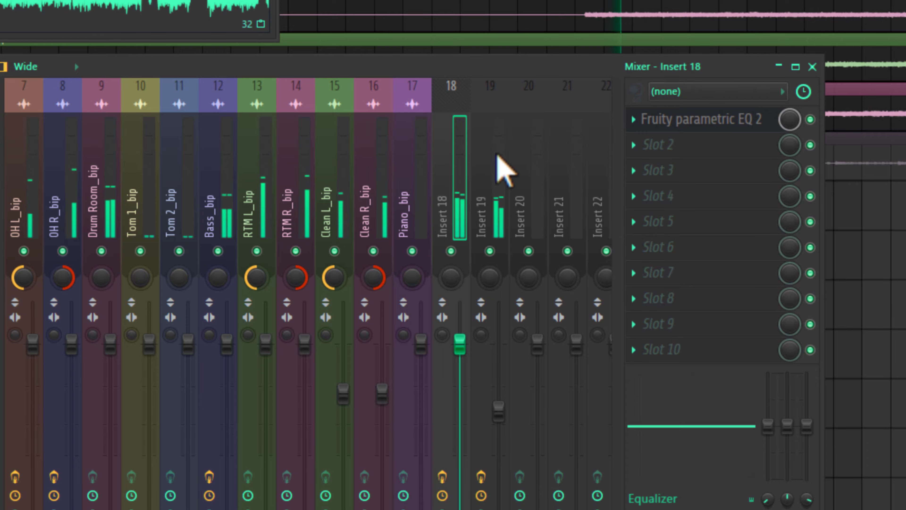
pyautogui.click(501, 175)
pyautogui.click(634, 145)
pyautogui.moveTo(651, 167)
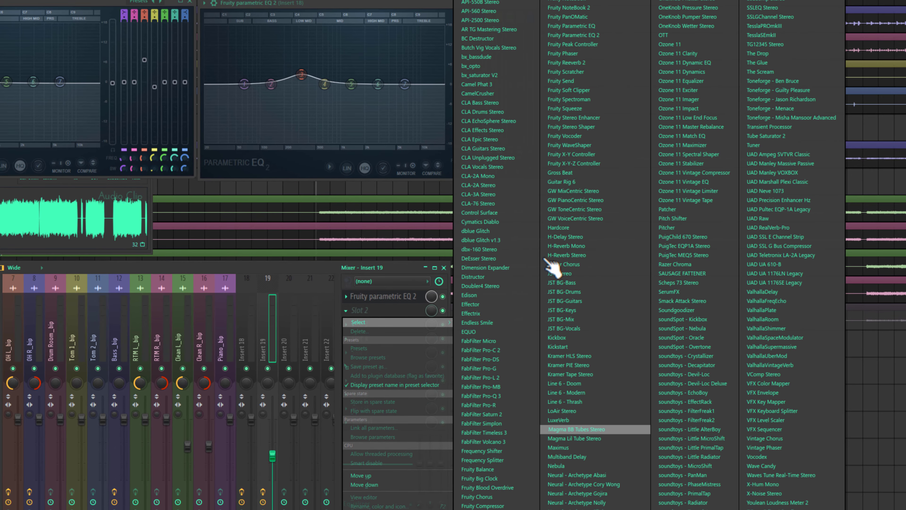
pyautogui.click(567, 456)
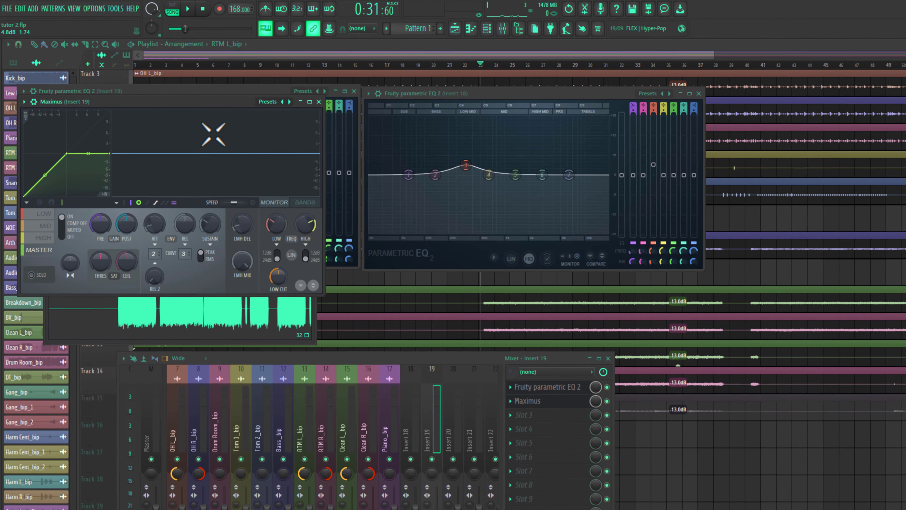
pyautogui.moveTo(202, 101); pyautogui.dragTo(530, 131)
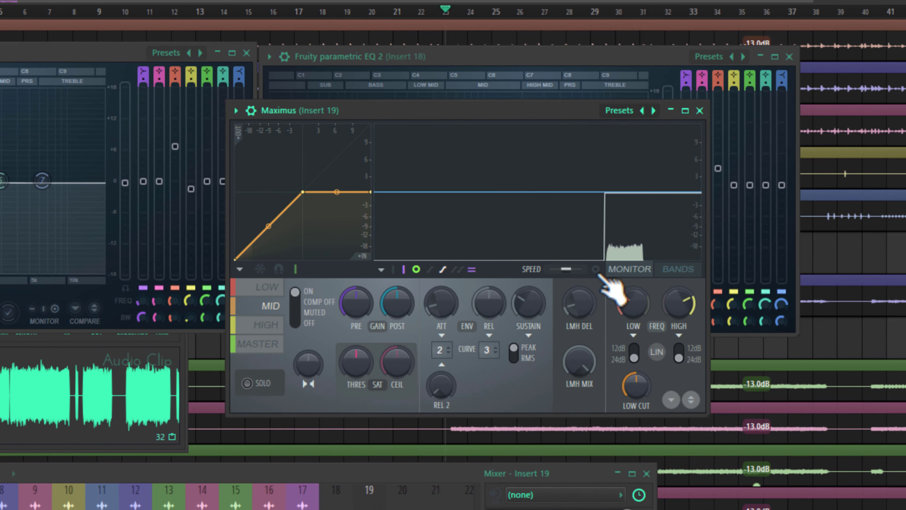
# - Show the frequency bands in Maximus and set the low crossover to about 100 Hz and the high crossover to about 600 Hz
pyautogui.click(578, 230)
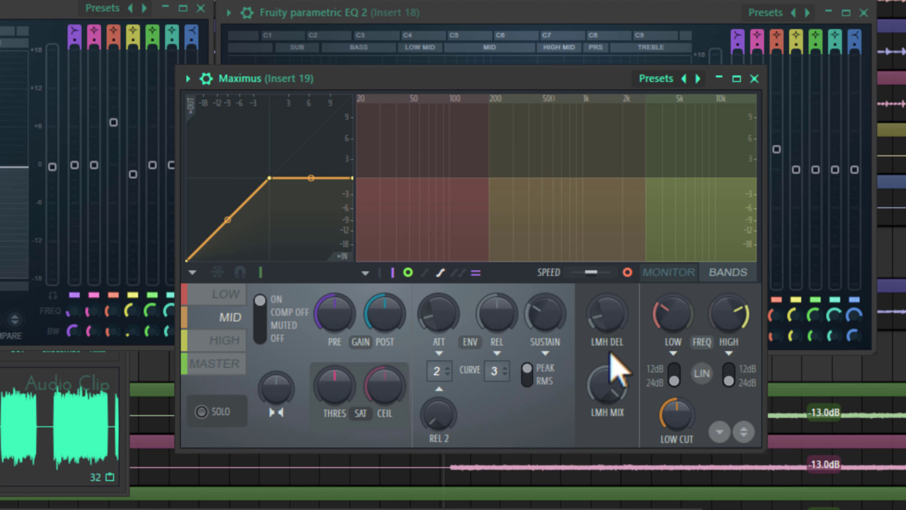
pyautogui.moveTo(653, 334); pyautogui.dragTo(653, 349)
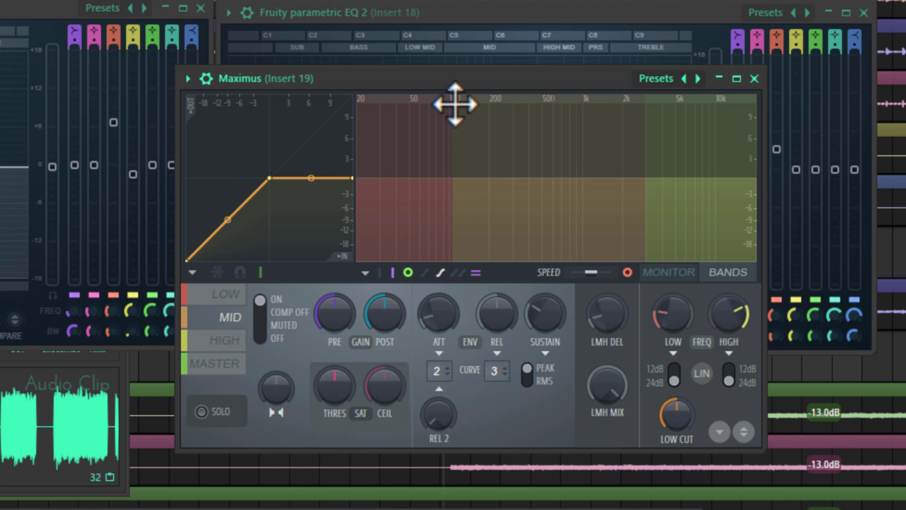
pyautogui.moveTo(729, 313); pyautogui.dragTo(729, 335)
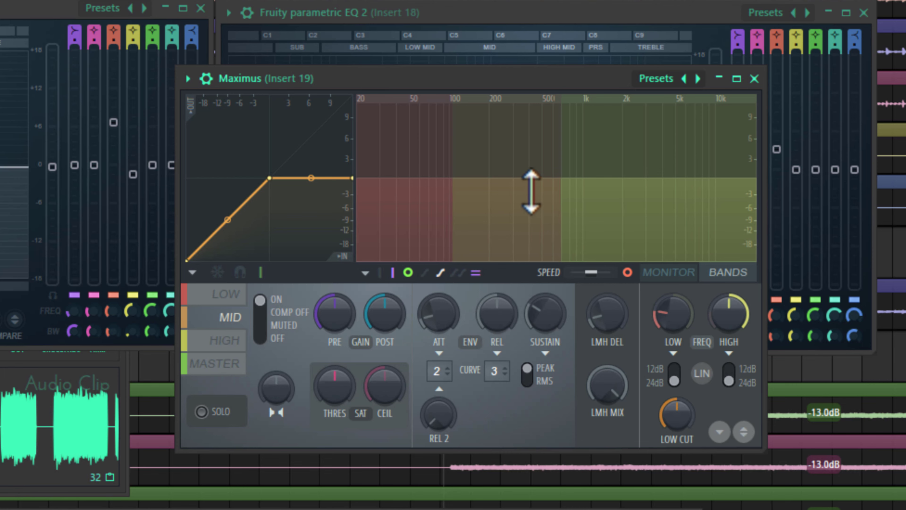
# - Pull the Maximus mid band's compression curve point down to about -18 dB and lower its post gain while checking playback
pyautogui.moveTo(269, 178); pyautogui.dragTo(200, 247)
pyautogui.press('space')
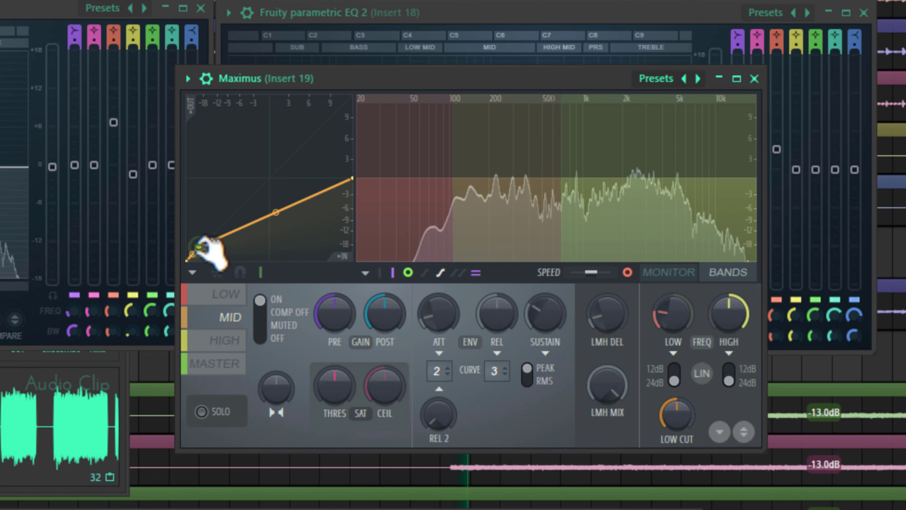
pyautogui.press('space')
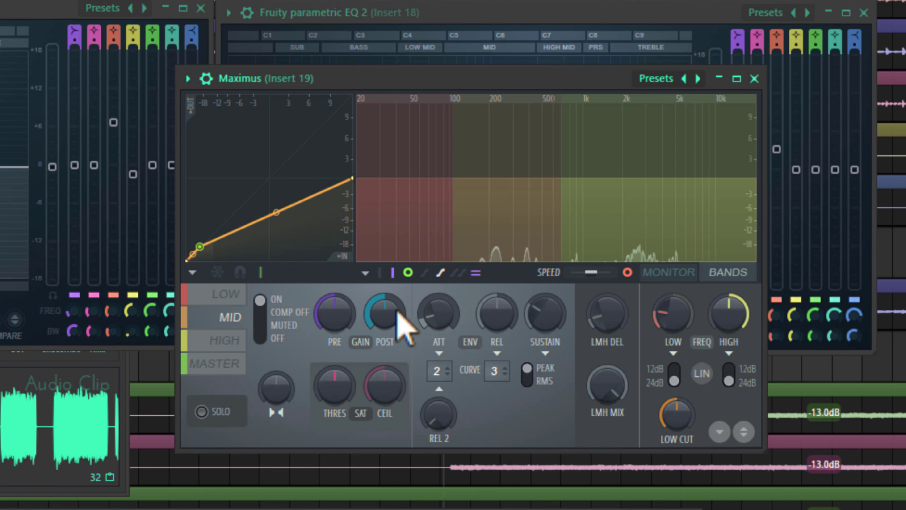
pyautogui.moveTo(399, 314); pyautogui.dragTo(392, 320)
pyautogui.press('space')
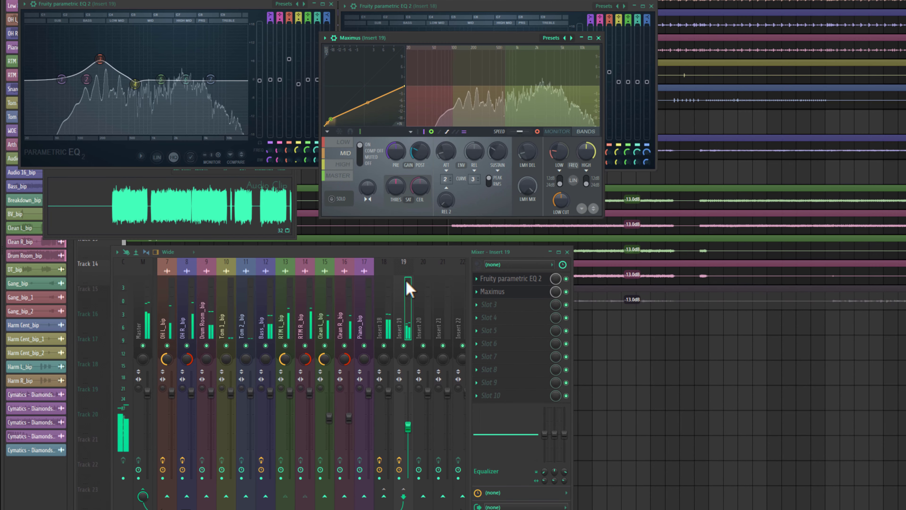
# - Add a second Fruity Parametric EQ 2 in the second effect slot of Insert 18
pyautogui.press('space')
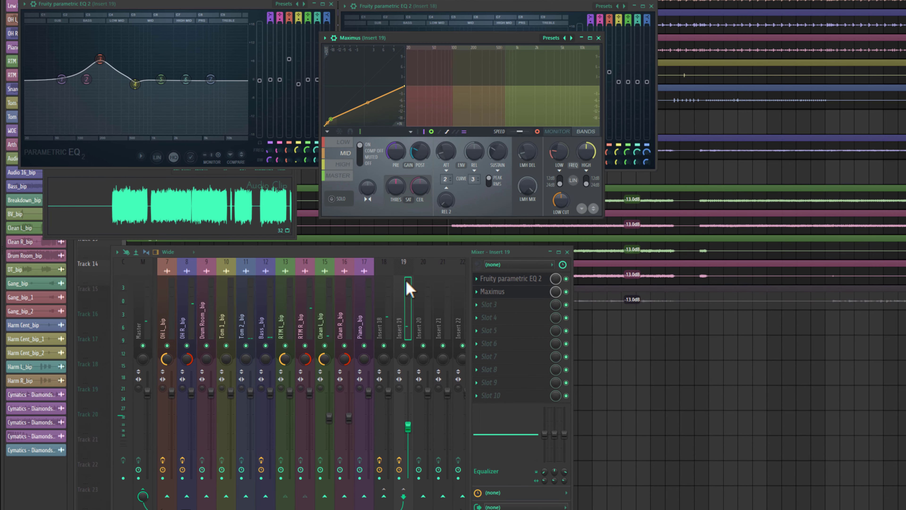
pyautogui.press('space')
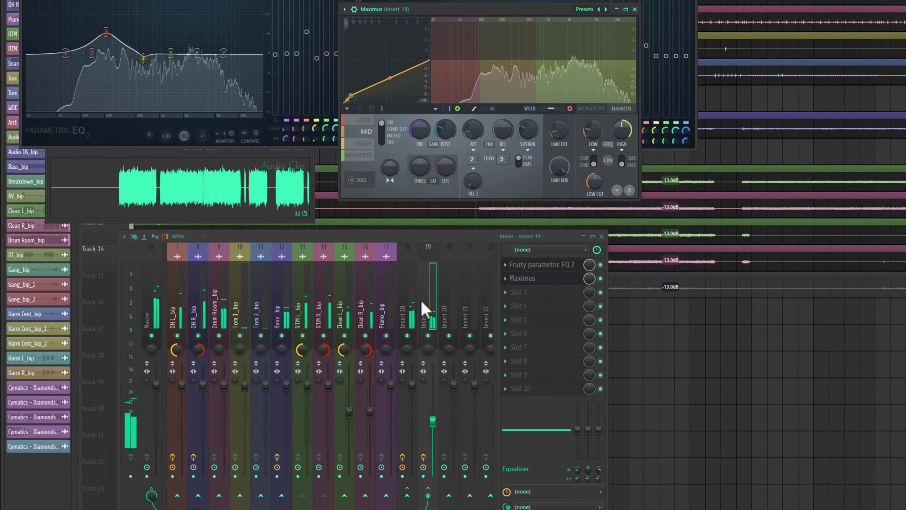
pyautogui.click(389, 305)
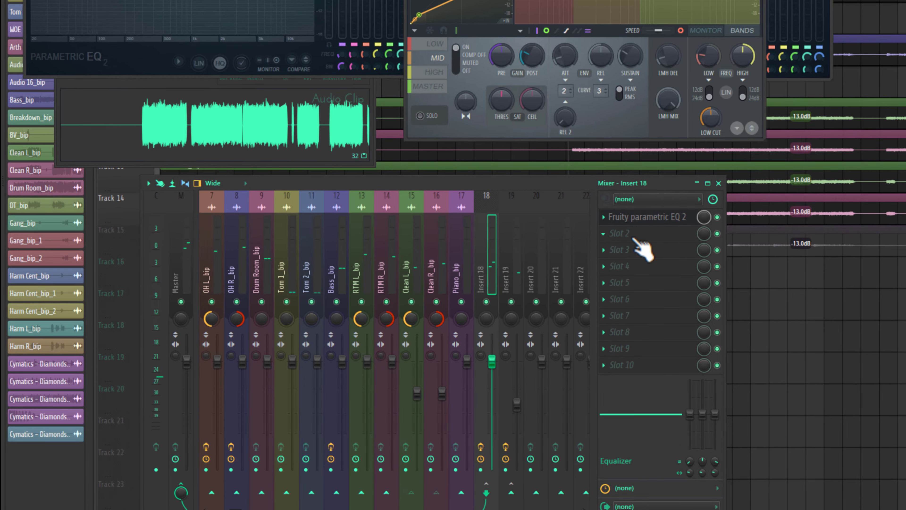
pyautogui.click(487, 293)
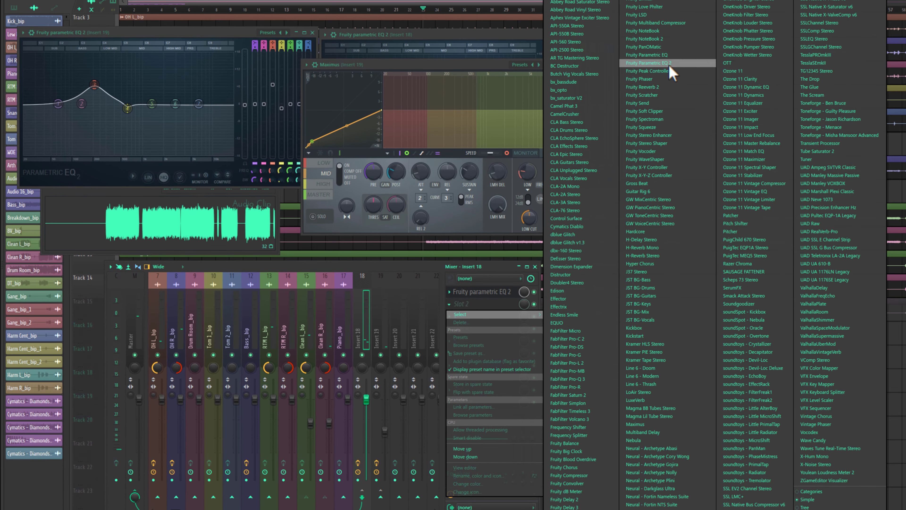
pyautogui.click(668, 71)
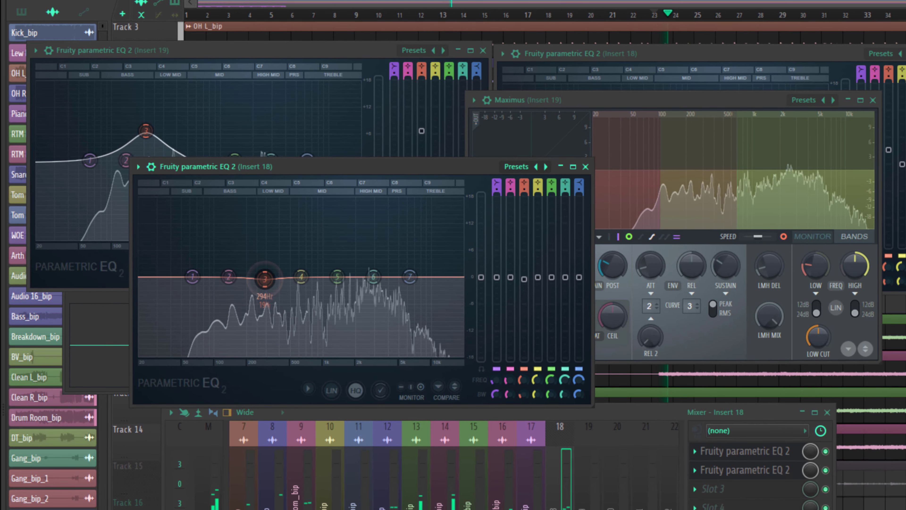
# - In Insert 18's second EQ, cut band 3 at about 290 Hz and band 2 at about 100 Hz
pyautogui.moveTo(181, 189); pyautogui.dragTo(181, 202)
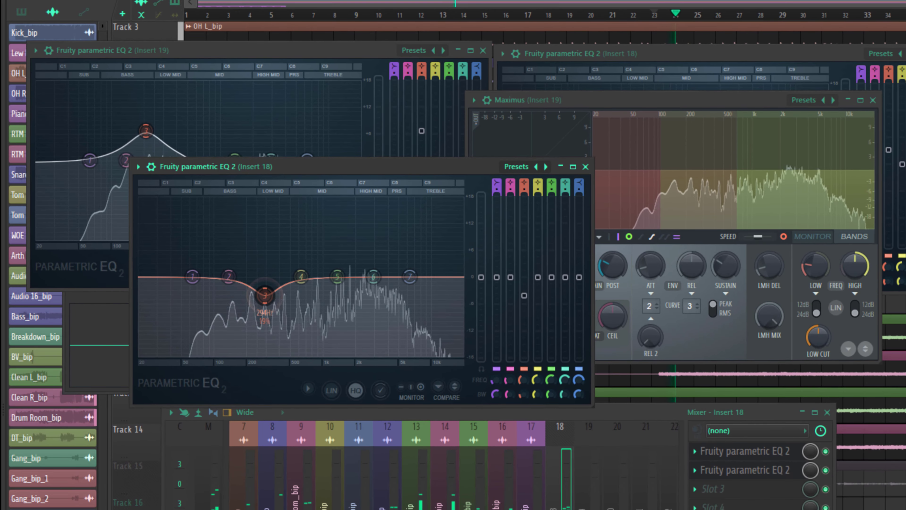
pyautogui.moveTo(230, 280); pyautogui.dragTo(265, 287)
pyautogui.press('space')
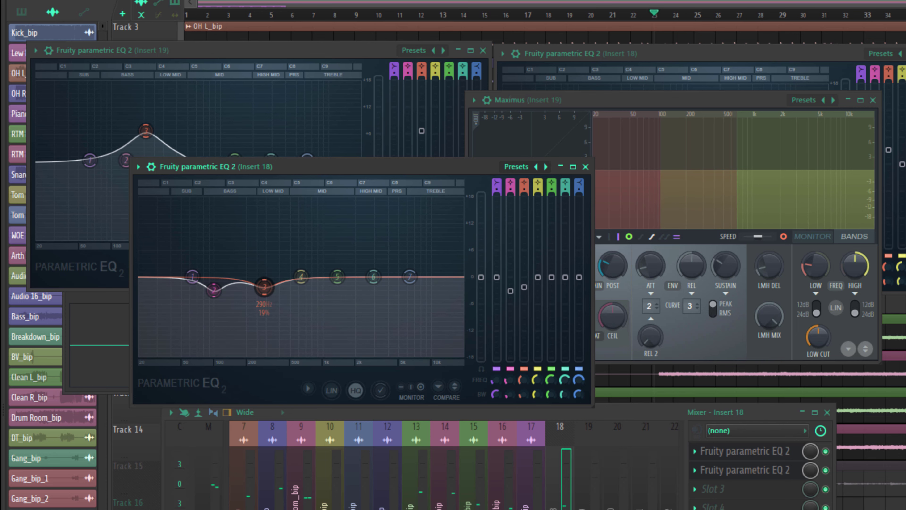
# - Deepen the band 2 and band 3 cuts in Insert 18's second EQ and cut band 4 slightly at about 500 Hz during playback
pyautogui.click(691, 111)
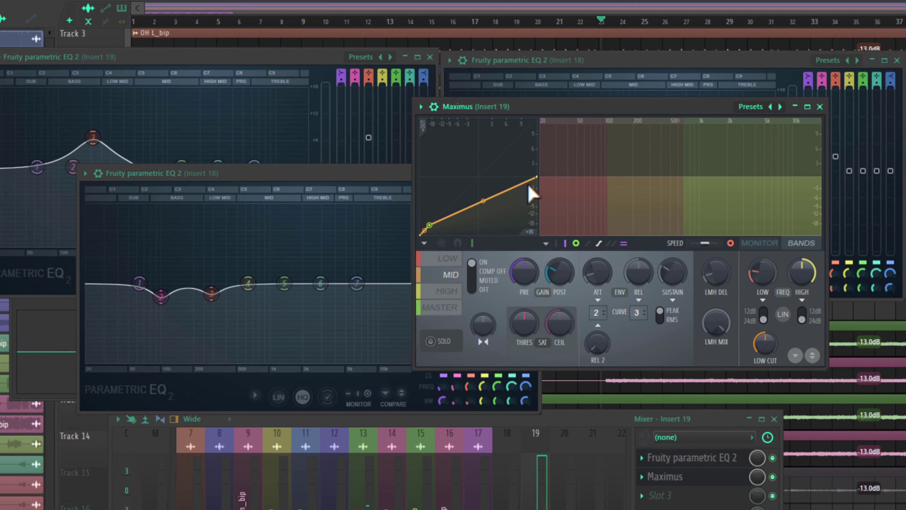
pyautogui.click(312, 182)
pyautogui.press('space')
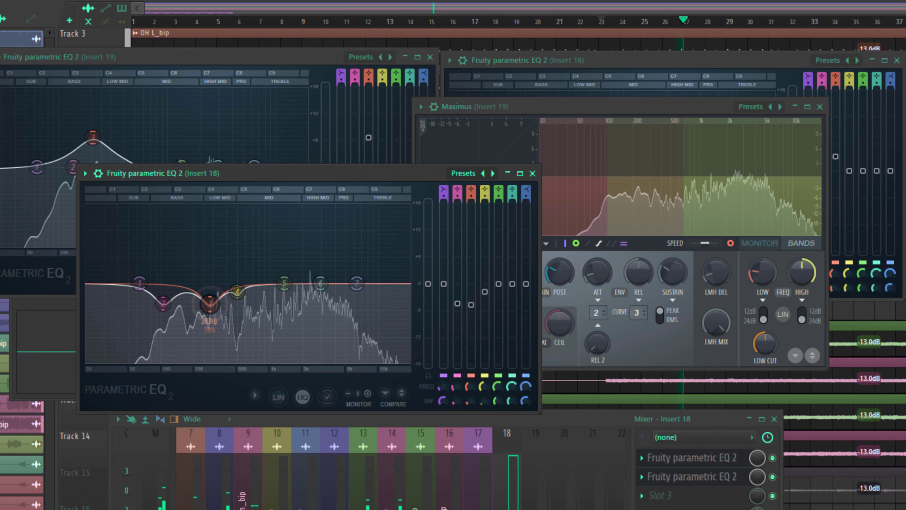
pyautogui.moveTo(217, 305)
pyautogui.mouseDown()
pyautogui.moveTo(240, 288)
pyautogui.moveTo(212, 303)
pyautogui.mouseUp()
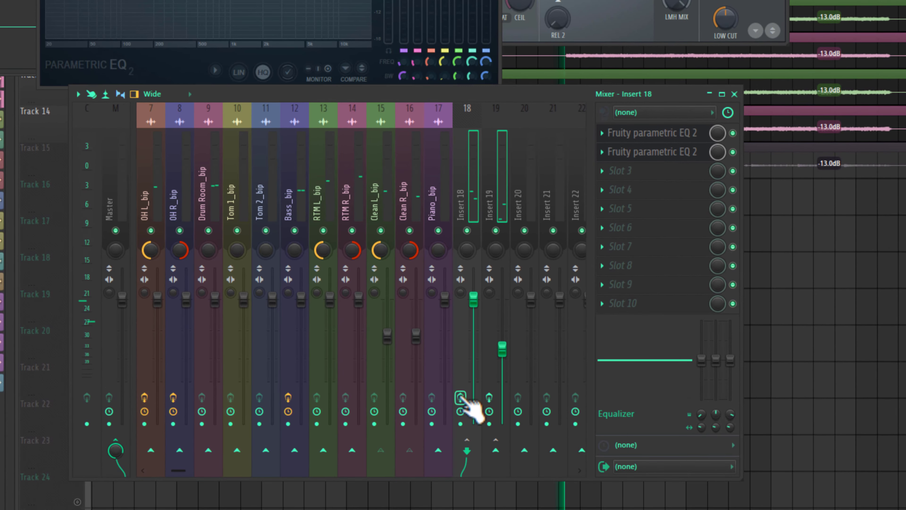
# - Toggle the effects of Insert 18 and Insert 19 off and on during playback to compare the buses with and without processing
pyautogui.press('space')
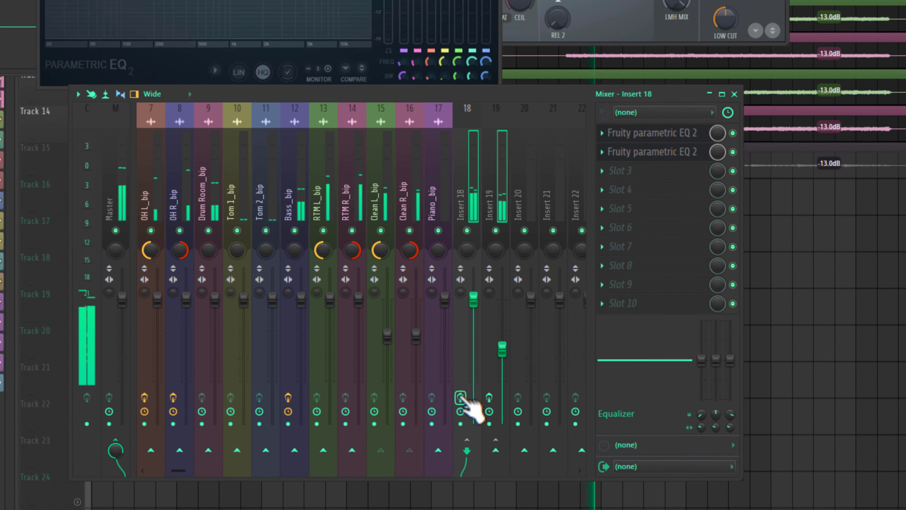
pyautogui.click(460, 396)
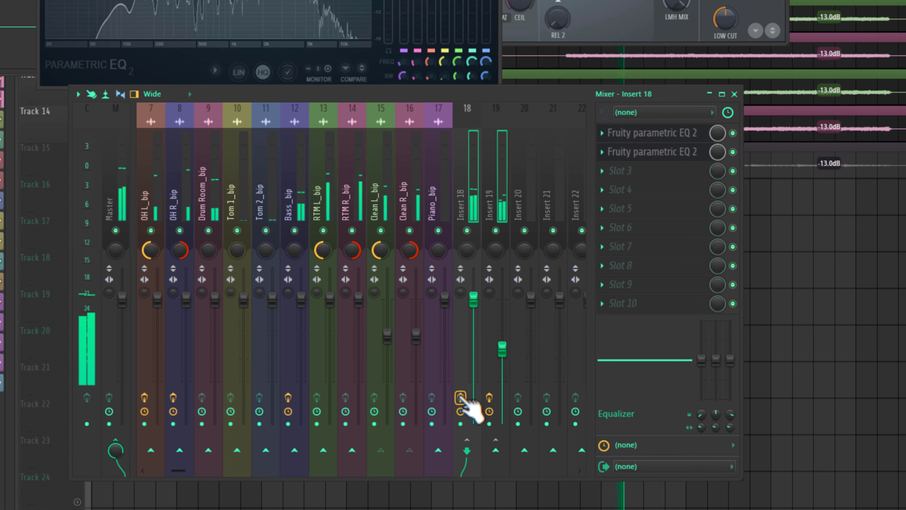
pyautogui.click(460, 397)
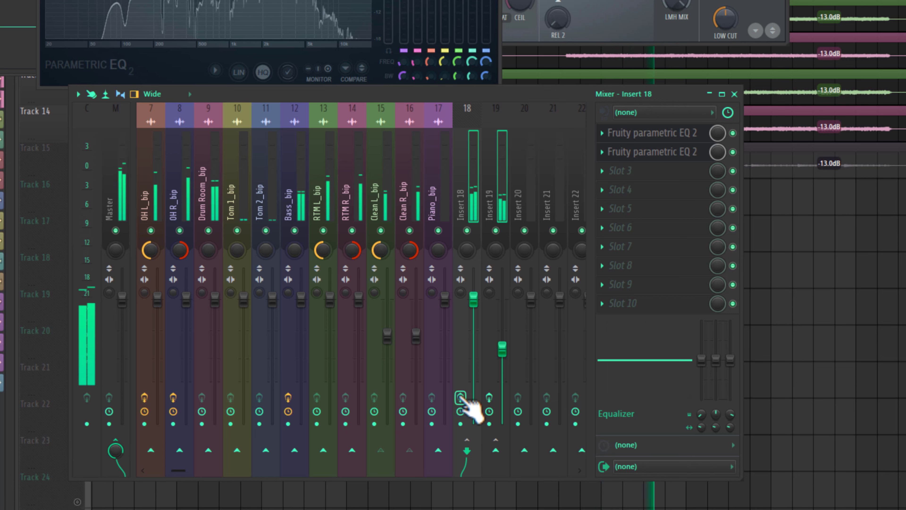
pyautogui.click(461, 397)
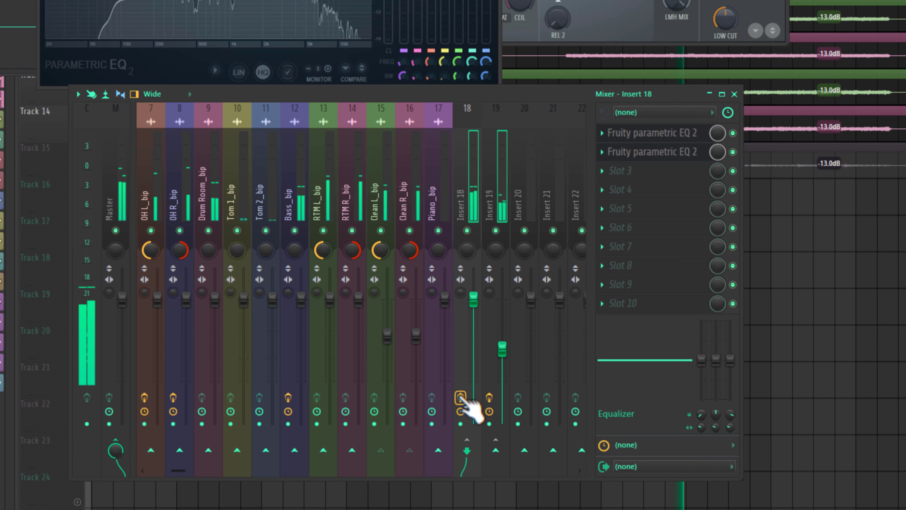
pyautogui.click(460, 396)
pyautogui.click(460, 397)
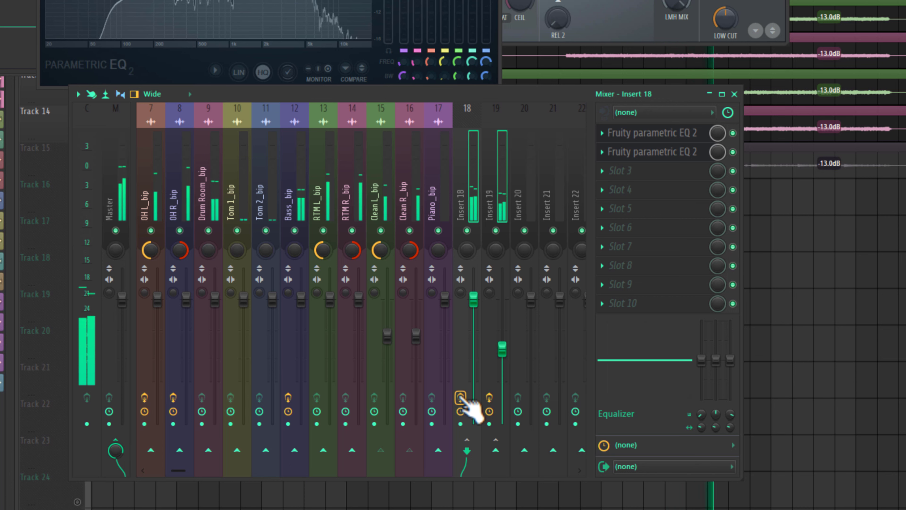
pyautogui.press('space')
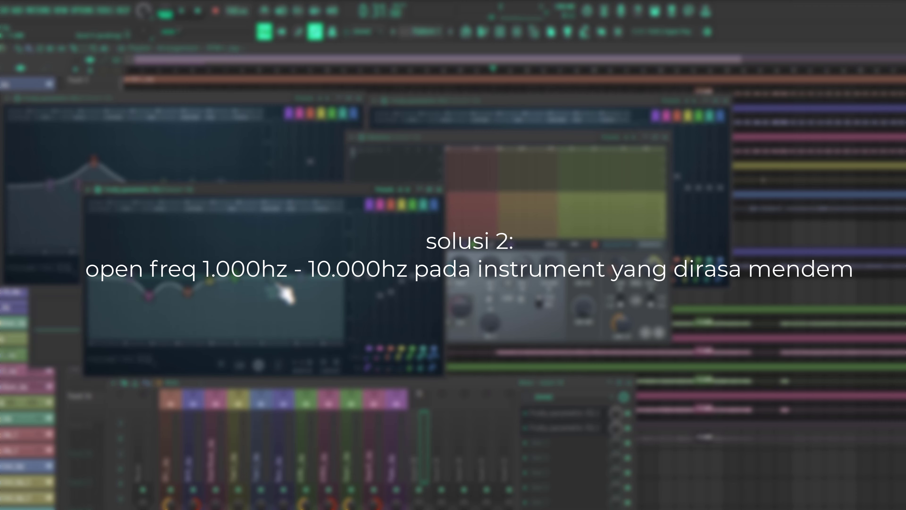
pyautogui.moveTo(277, 285); pyautogui.dragTo(296, 290)
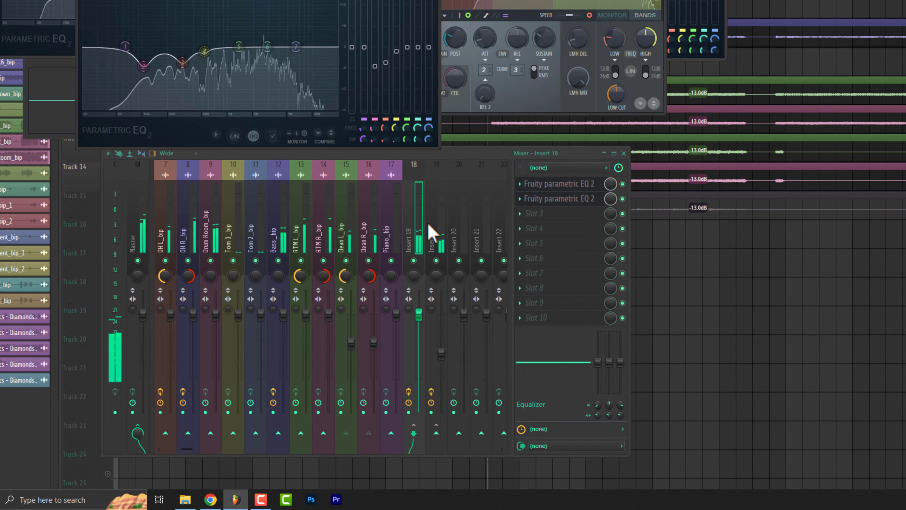
# - Select Insert 18 and Insert 19 together and route them only to Insert 20
pyautogui.keyDown('ctrl'); pyautogui.click(439, 251); pyautogui.keyUp('ctrl')
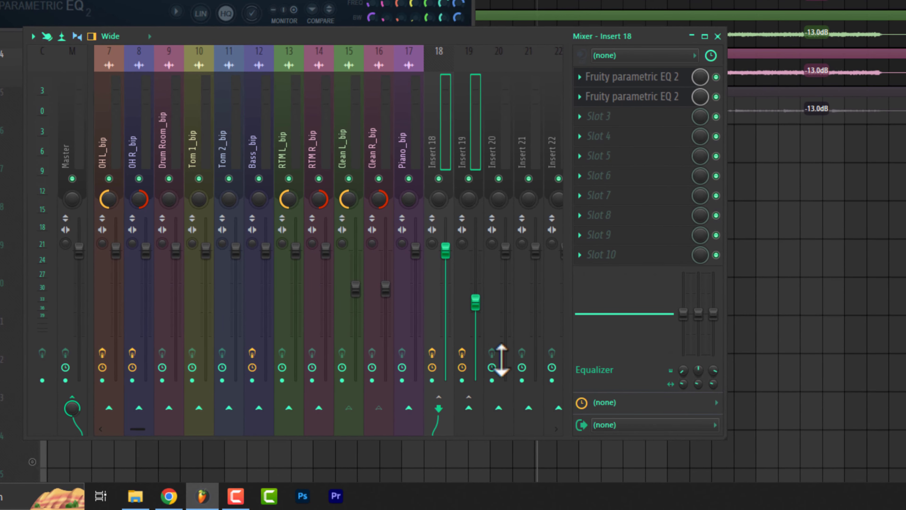
pyautogui.rightClick(499, 408)
pyautogui.click(546, 427)
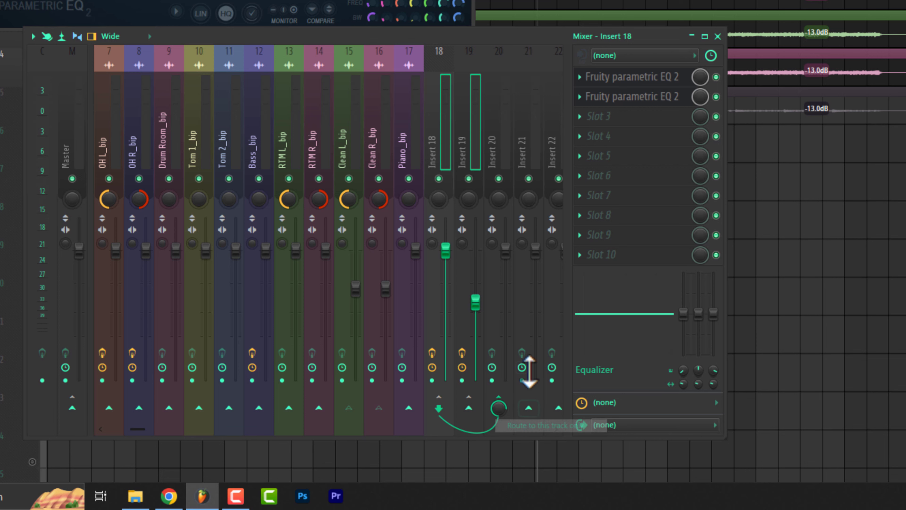
# - Rename Insert 20 as "all gtr bus"
pyautogui.rightClick(506, 142)
pyautogui.click(531, 81)
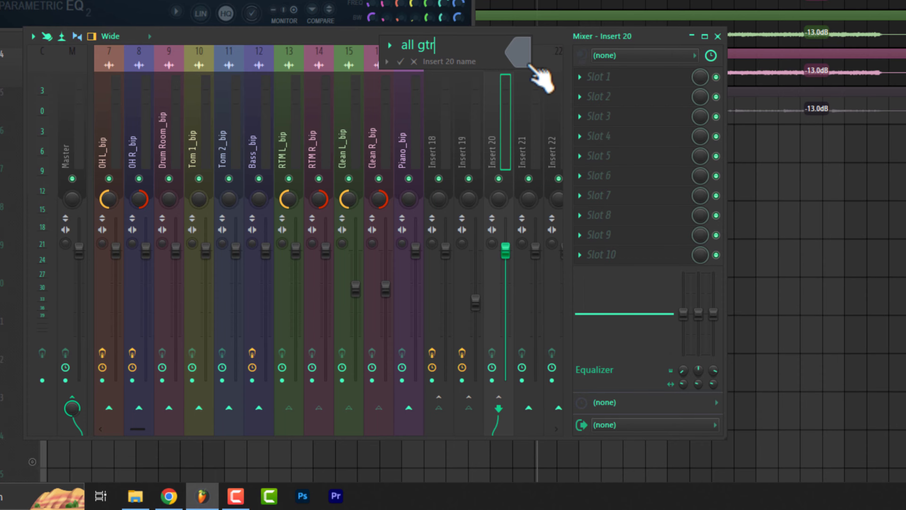
pyautogui.write('all gtr bus')
pyautogui.press('Return')
# - Load Fruity Parametric EQ 2 on the all gtr bus and cut band 3 by about 3 dB near 290 Hz during playback
pyautogui.click(603, 77)
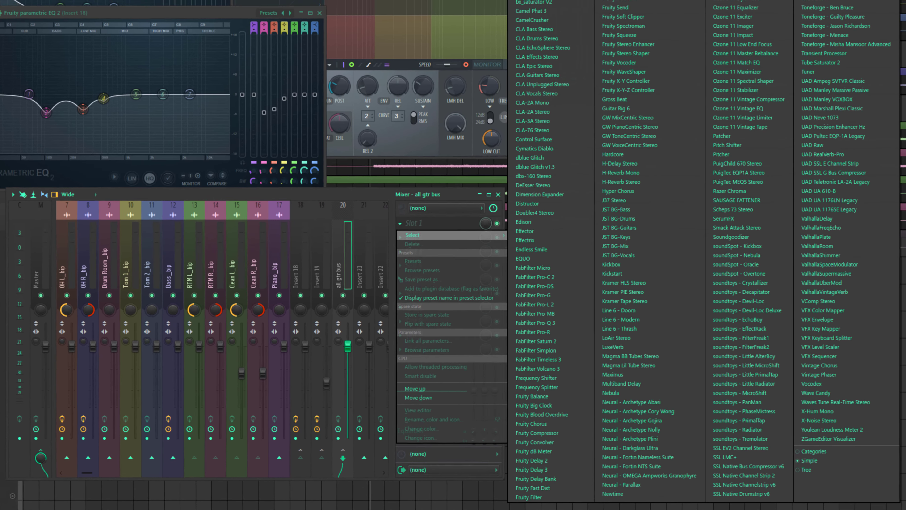
pyautogui.click(628, 2)
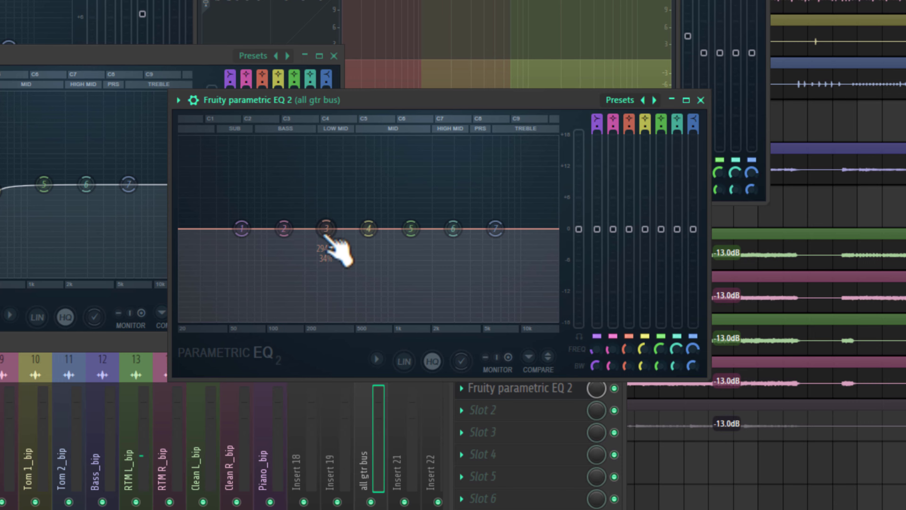
pyautogui.press('space')
pyautogui.moveTo(326, 230); pyautogui.dragTo(326, 239)
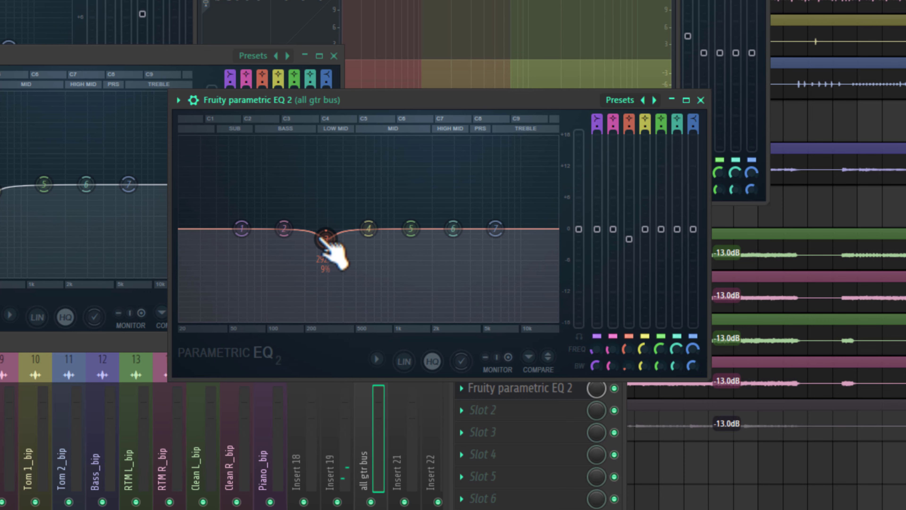
pyautogui.moveTo(326, 238); pyautogui.dragTo(327, 247)
pyautogui.press('space')
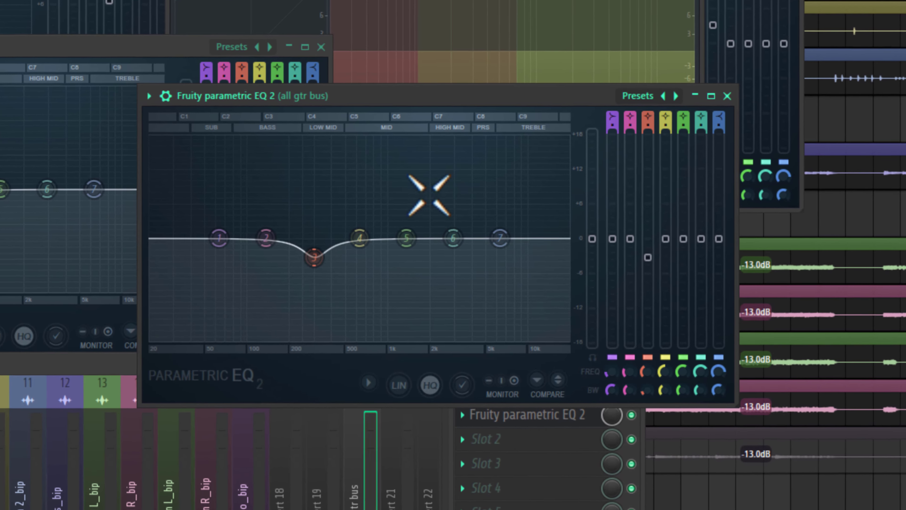
# - Set band 5 to about 1 kHz, band 7 to about 9.9 kHz, and boost band 6 by about 6 dB near 4.1 kHz
pyautogui.moveTo(411, 229); pyautogui.dragTo(394, 229)
pyautogui.moveTo(495, 229); pyautogui.dragTo(518, 230)
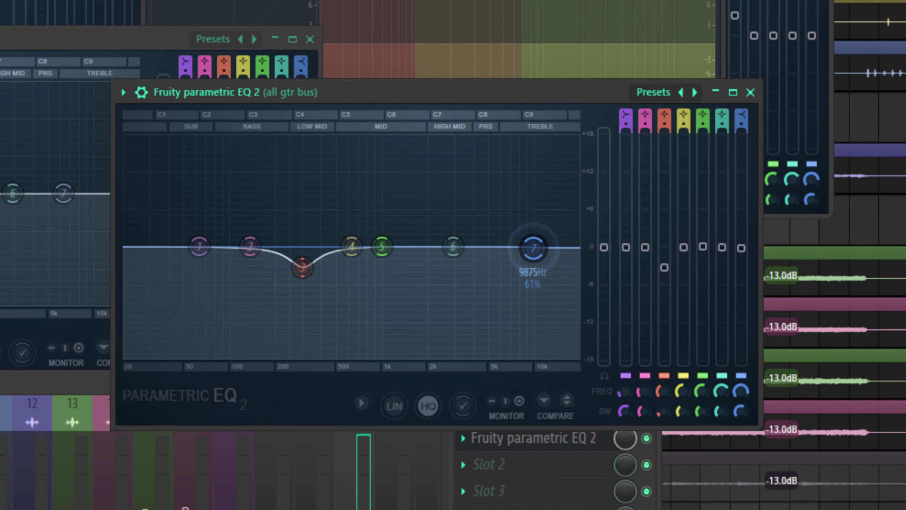
pyautogui.moveTo(453, 246); pyautogui.dragTo(480, 214)
pyautogui.press('space')
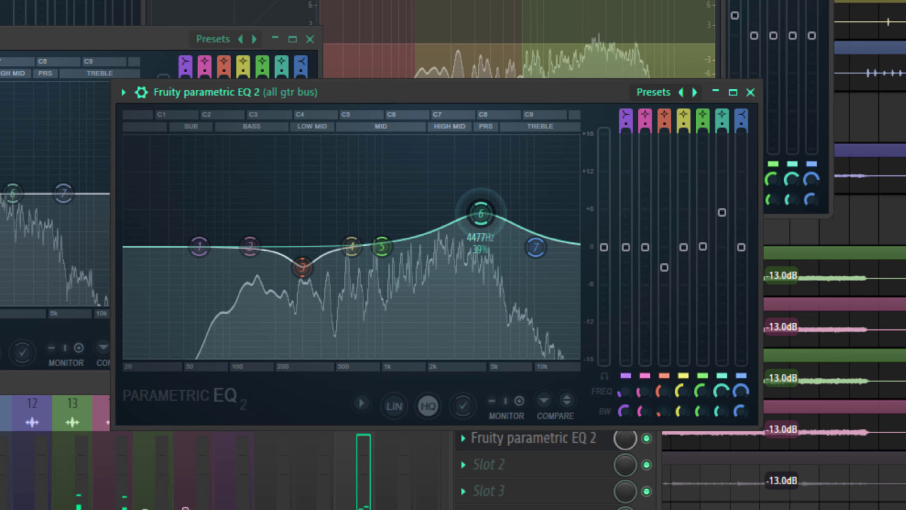
pyautogui.moveTo(302, 267); pyautogui.dragTo(302, 268)
pyautogui.moveTo(480, 213); pyautogui.dragTo(480, 217)
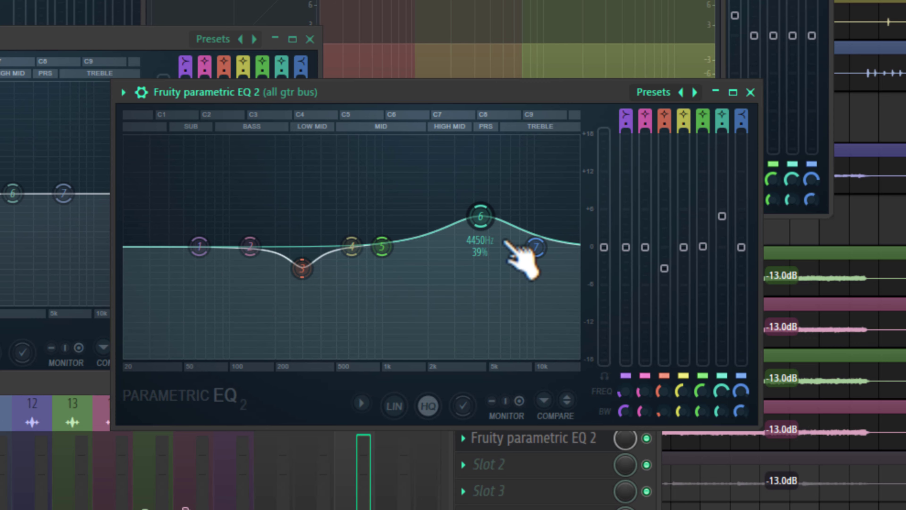
pyautogui.moveTo(486, 214); pyautogui.dragTo(475, 210)
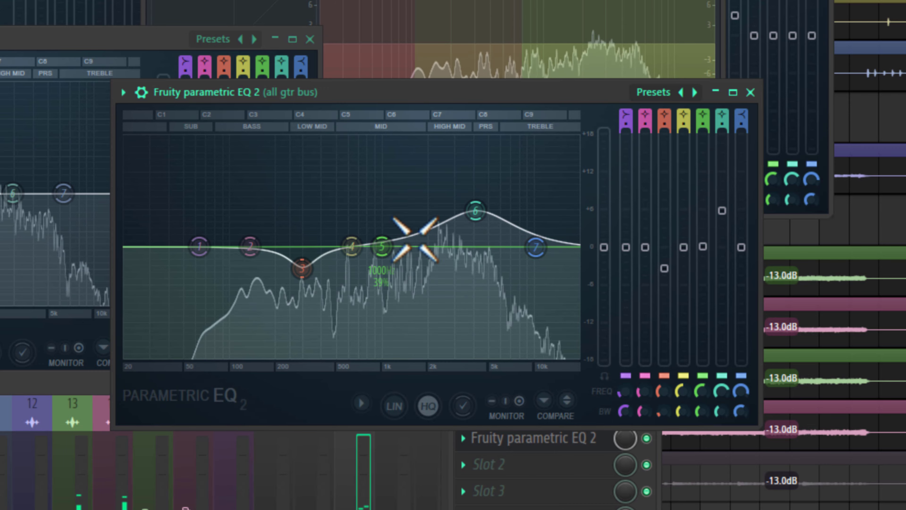
# - Boost band 5 by about 1.5 dB near 1.5 kHz and lower the EQ's main level by about 2 dB
pyautogui.moveTo(382, 247); pyautogui.dragTo(409, 237)
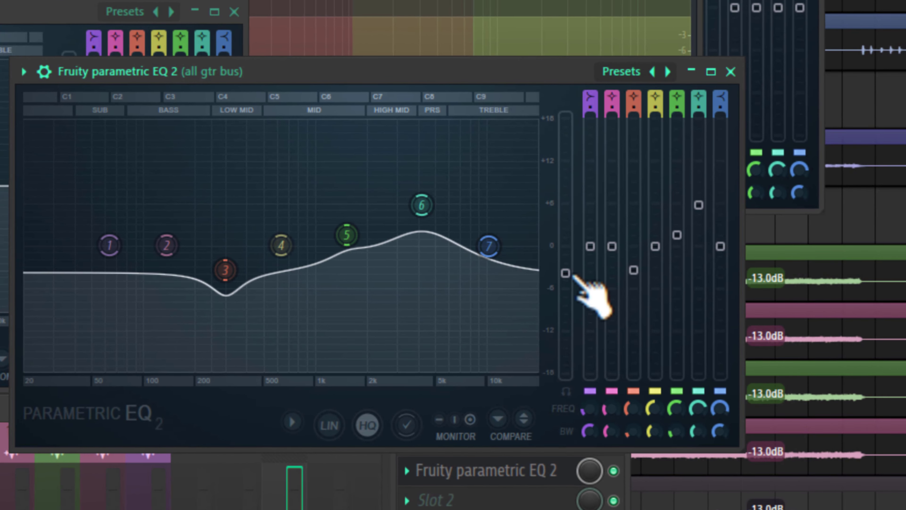
pyautogui.moveTo(599, 247); pyautogui.dragTo(598, 266)
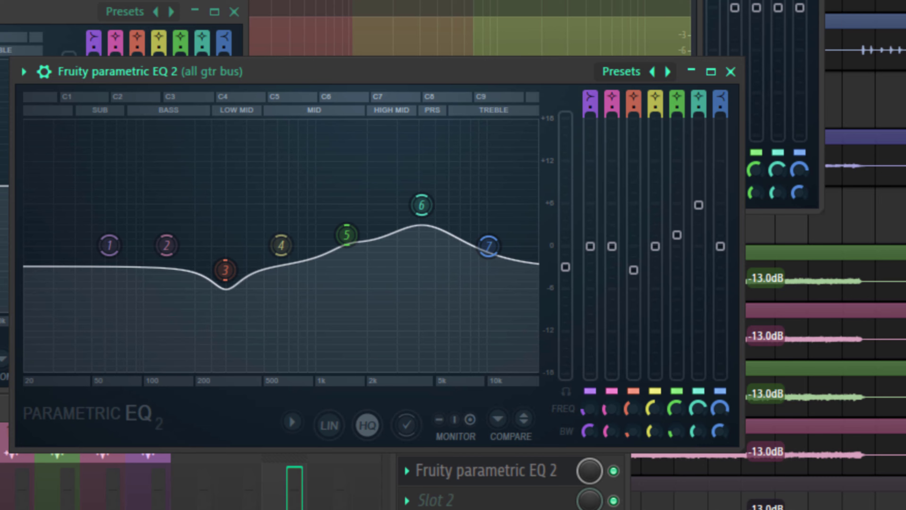
pyautogui.moveTo(565, 266); pyautogui.dragTo(566, 262)
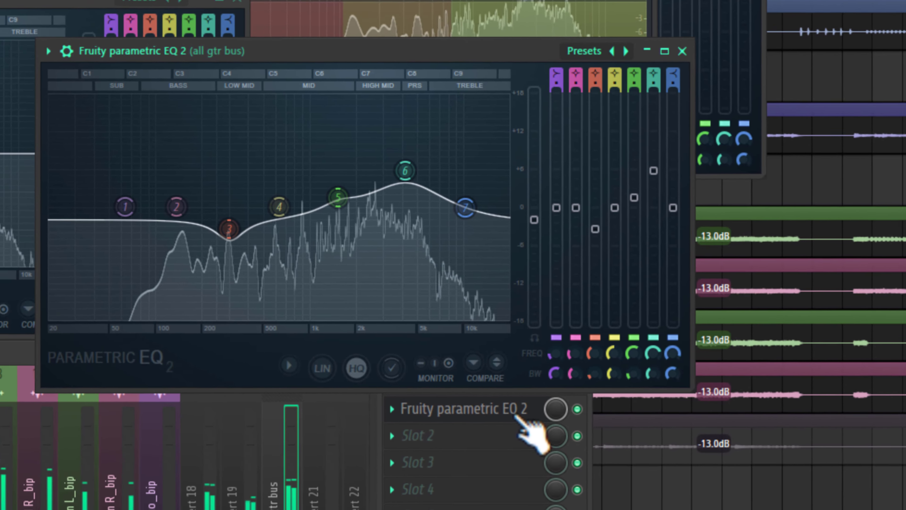
# - Toggle the all gtr bus EQ off and on during playback to compare the guitars with and without it
pyautogui.click(577, 408)
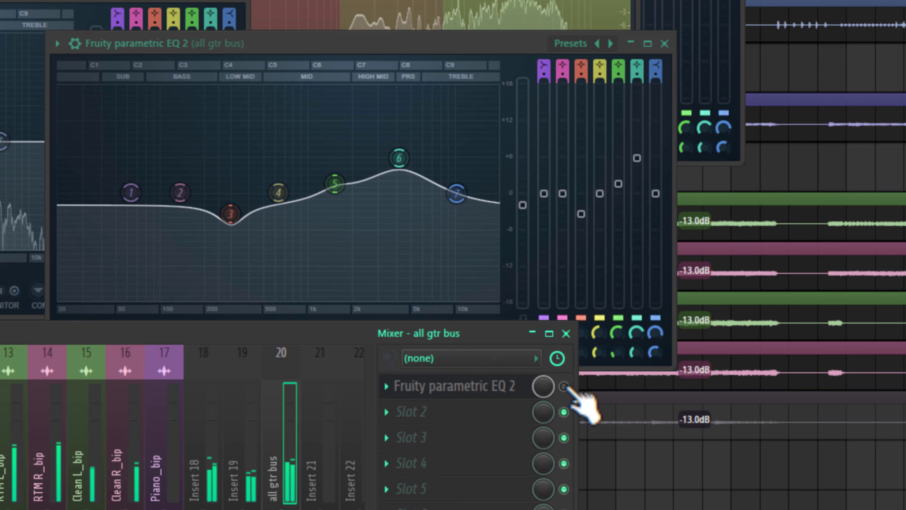
pyautogui.click(565, 386)
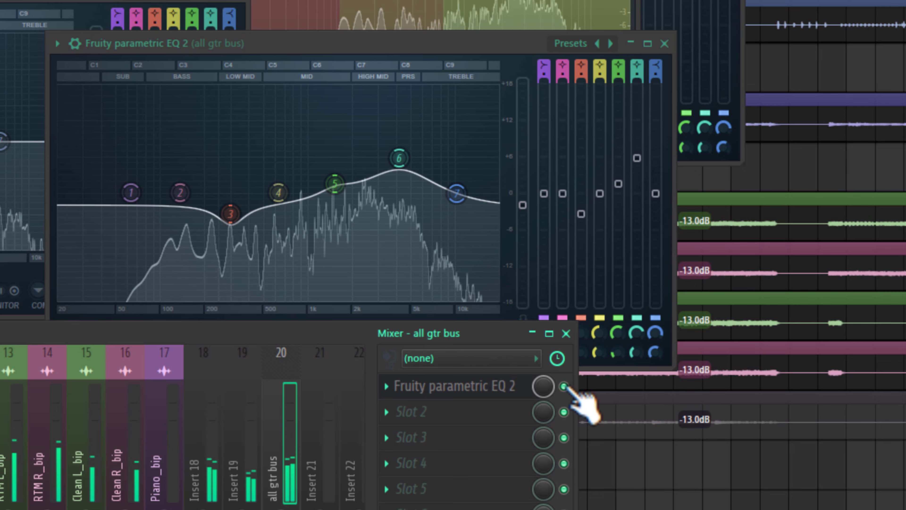
pyautogui.click(564, 387)
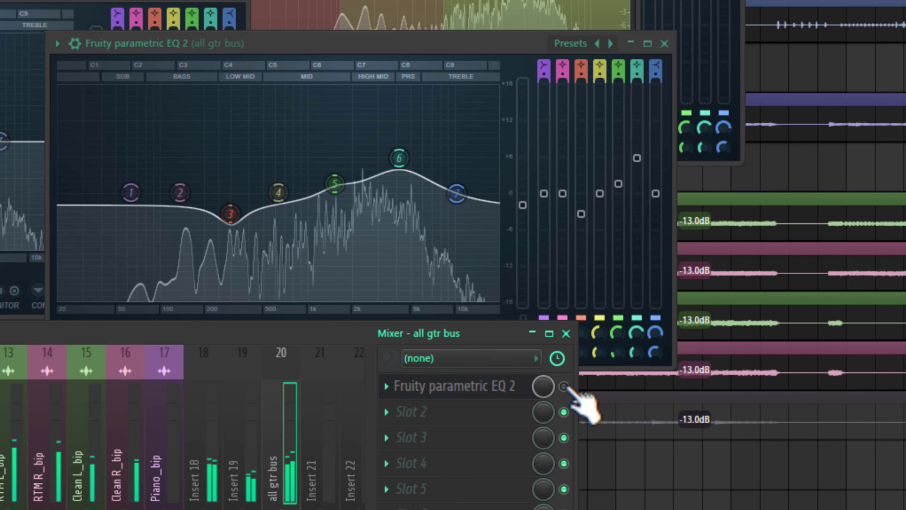
pyautogui.click(565, 387)
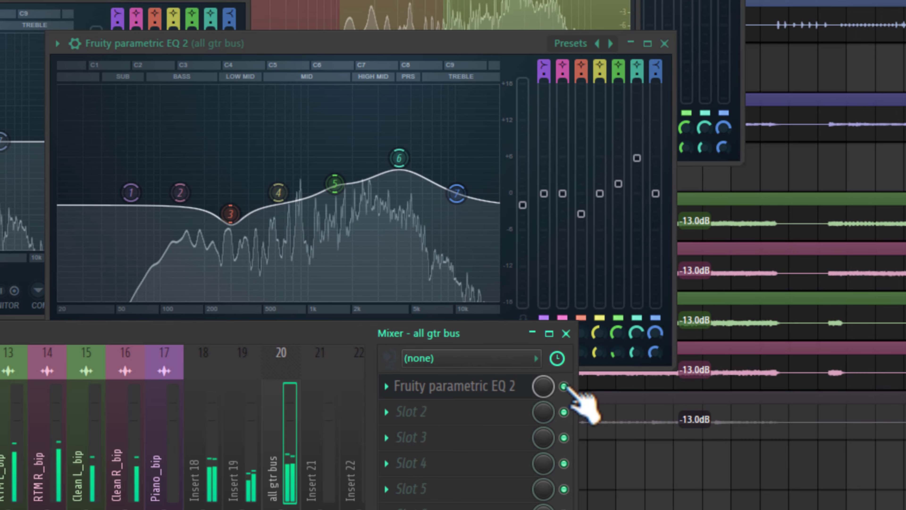
pyautogui.click(564, 386)
pyautogui.click(565, 386)
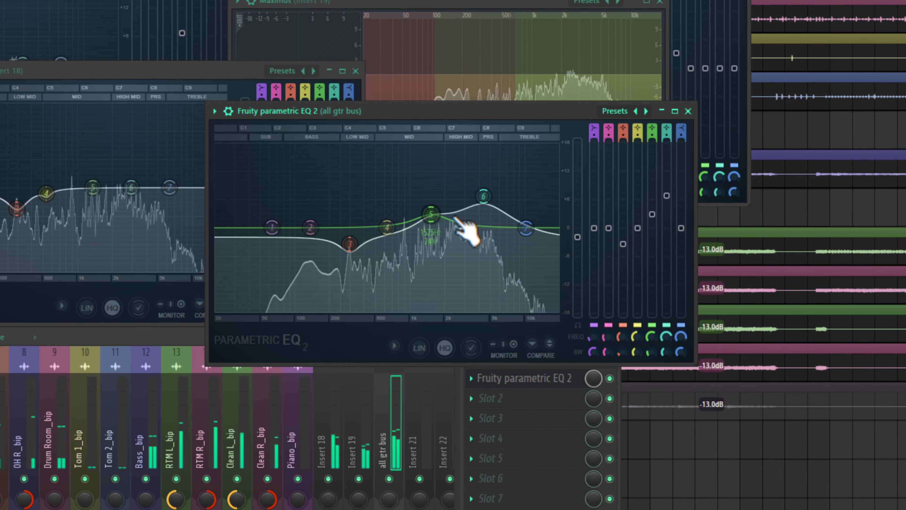
# - Stop playback and fine-tune the EQ to about a 7 dB boost near 4.4 kHz on band 6 and a 4 dB cut on band 3
pyautogui.press('space')
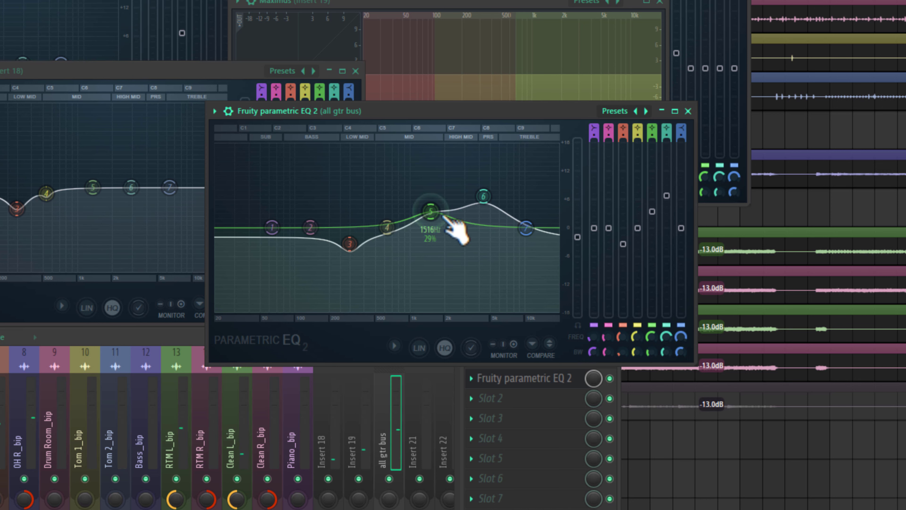
pyautogui.moveTo(484, 195); pyautogui.dragTo(484, 196)
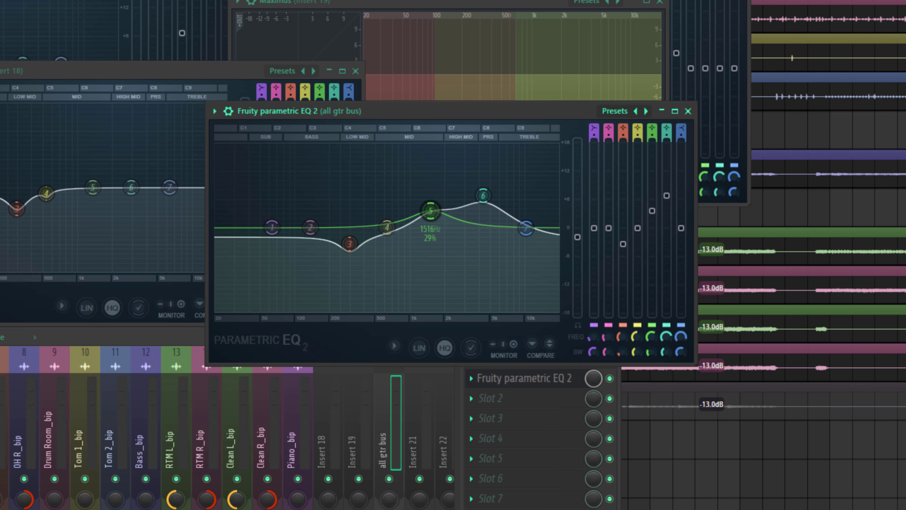
pyautogui.moveTo(483, 196); pyautogui.dragTo(484, 194)
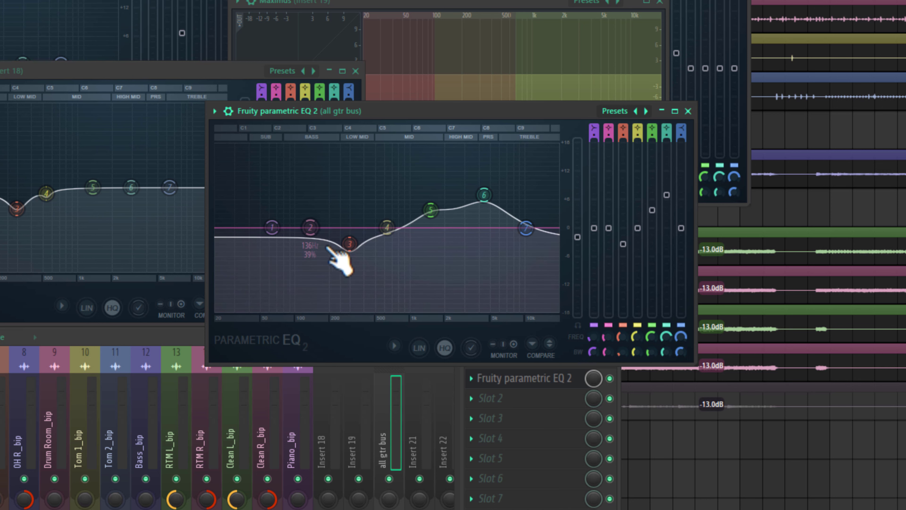
pyautogui.moveTo(350, 244); pyautogui.dragTo(349, 247)
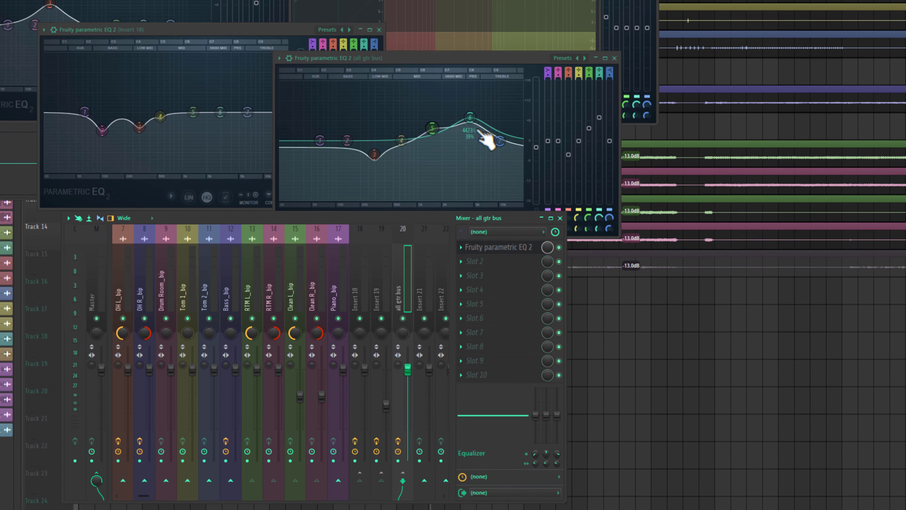
# - Inspect the effect slots of the OH L_bip, OH R_bip and neighbouring mixer tracks
pyautogui.click(432, 84)
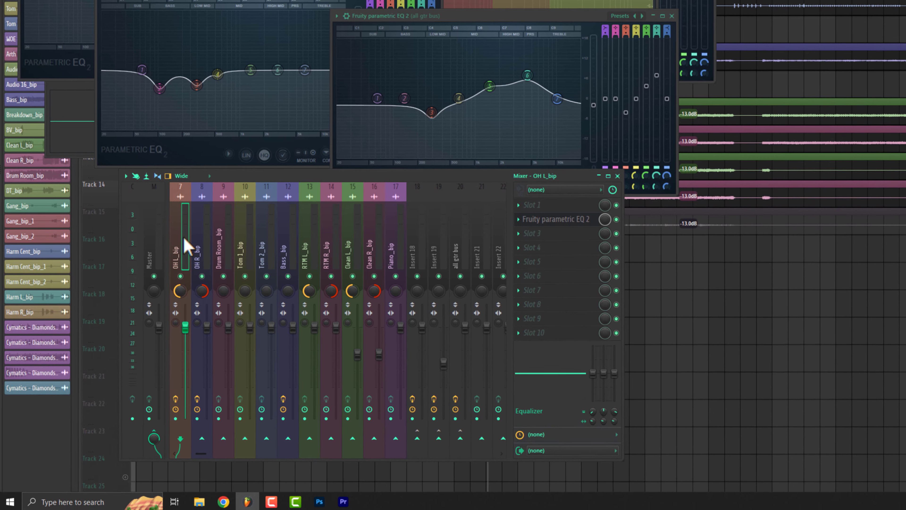
pyautogui.click(145, 299)
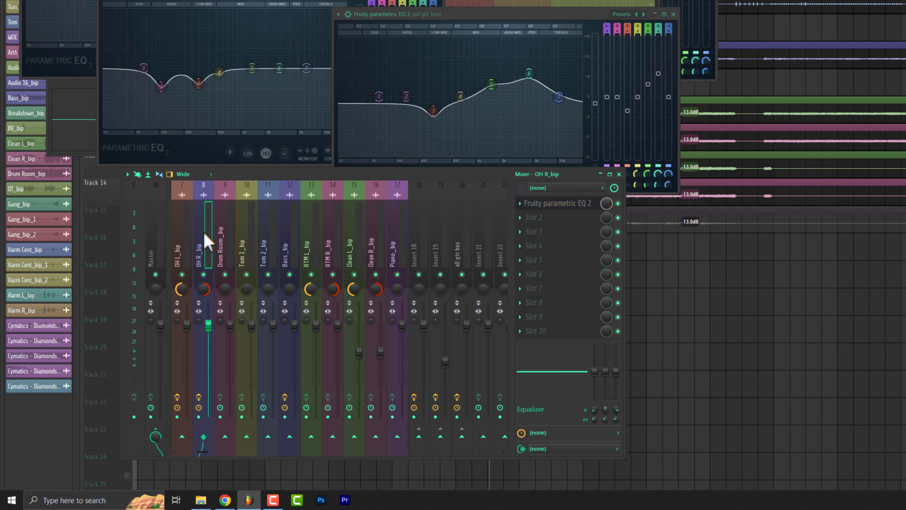
pyautogui.click(239, 247)
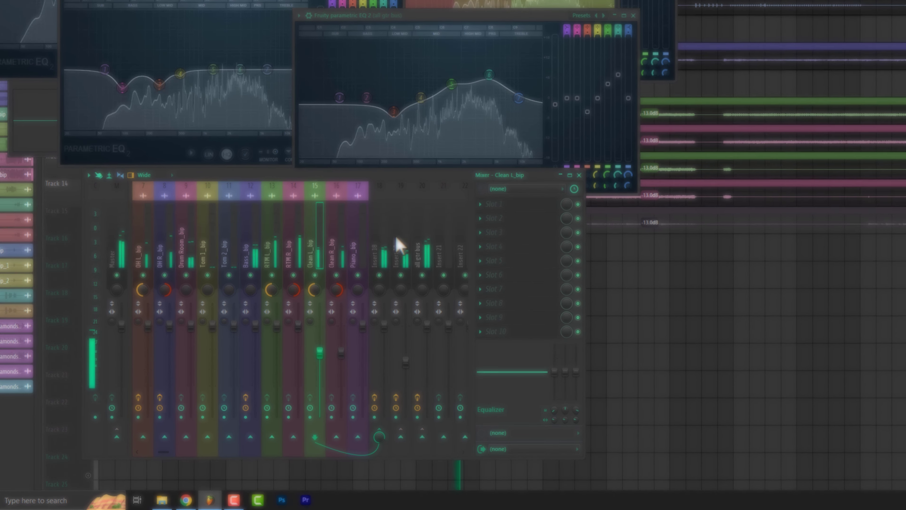
# - Load a second Fruity Parametric EQ 2 on the all gtr bus and make narrow cuts near 1.4, 2.5 and 5.2 kHz
pyautogui.click(426, 252)
pyautogui.click(489, 231)
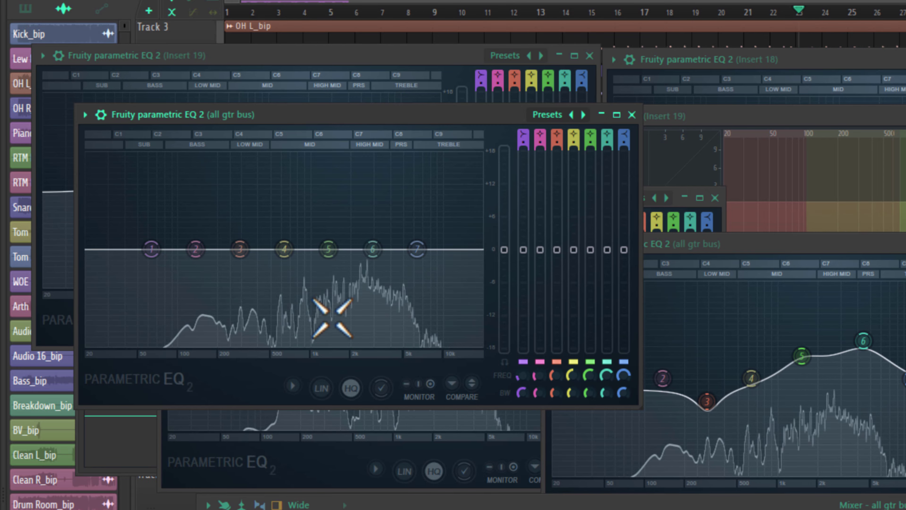
pyautogui.moveTo(328, 248); pyautogui.dragTo(404, 260)
pyautogui.moveTo(285, 249); pyautogui.dragTo(333, 190)
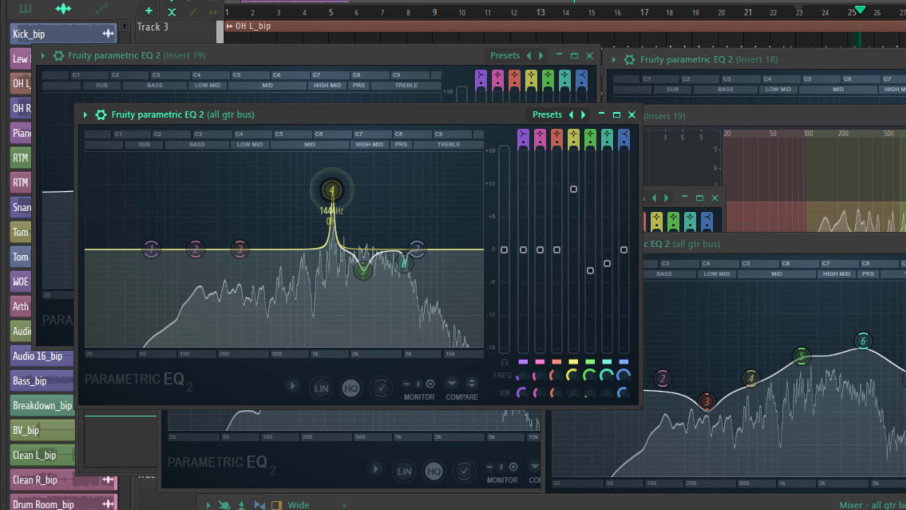
pyautogui.moveTo(573, 188); pyautogui.dragTo(574, 259)
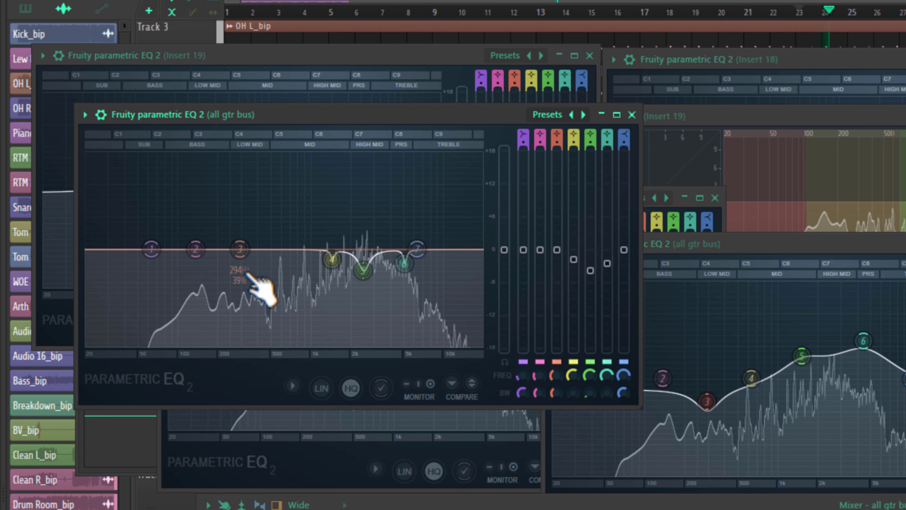
pyautogui.press('space')
pyautogui.moveTo(249, 275); pyautogui.dragTo(251, 274)
pyautogui.rightClick(317, 230)
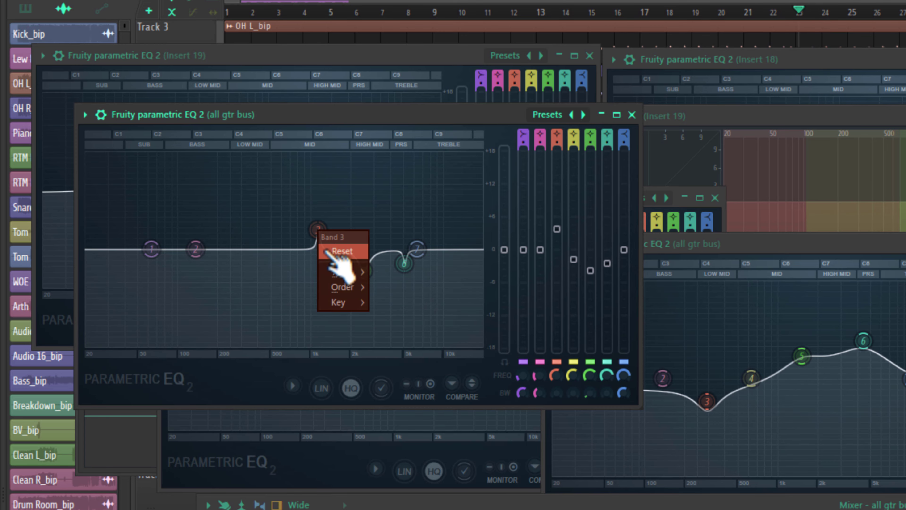
pyautogui.click(339, 261)
# - Compare the guitars during playback by toggling the bus's second EQ and then the whole all gtr bus effects chain off and on
pyautogui.press('space')
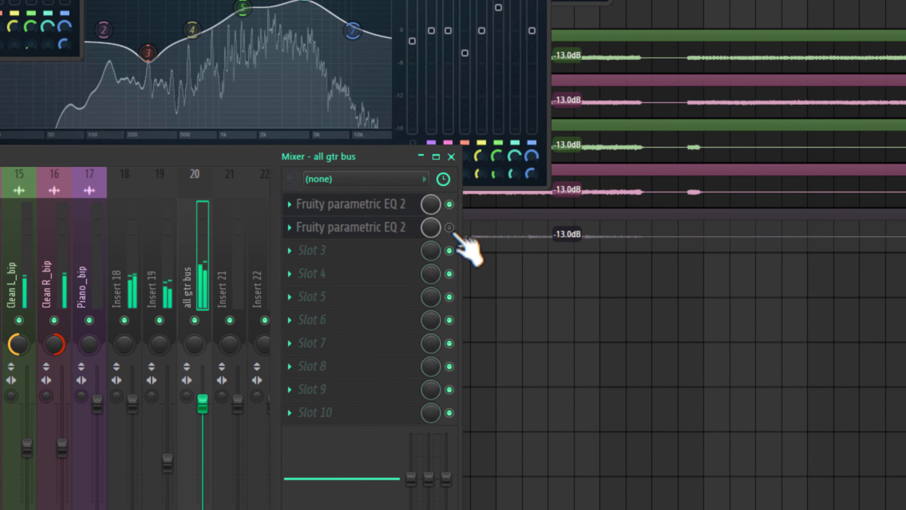
pyautogui.click(449, 228)
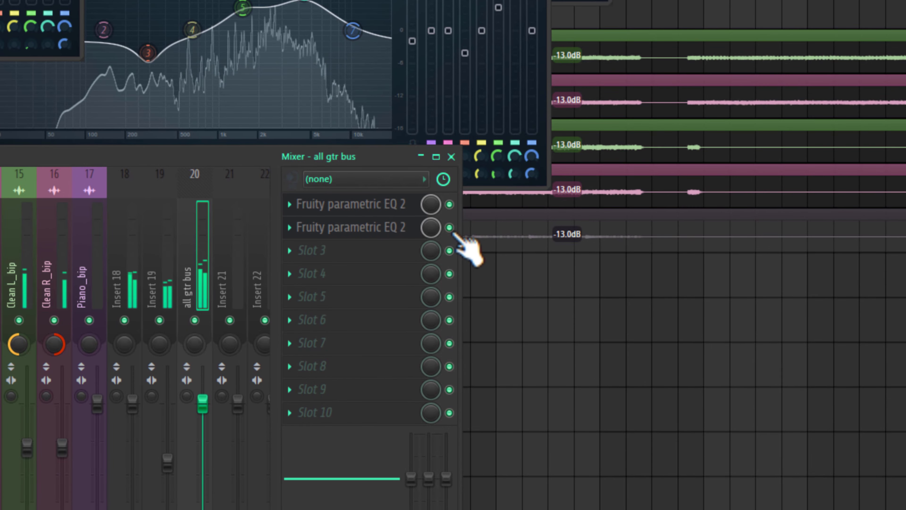
pyautogui.click(452, 231)
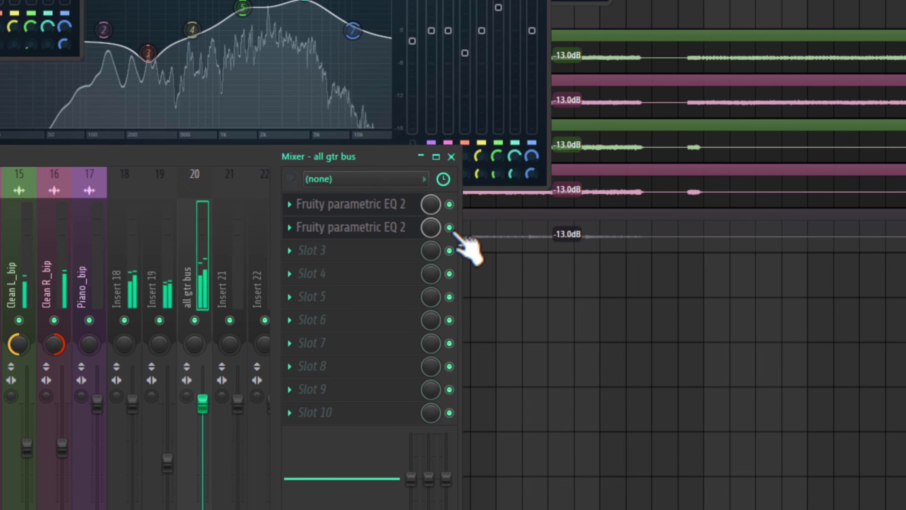
pyautogui.click(451, 230)
pyautogui.click(451, 230)
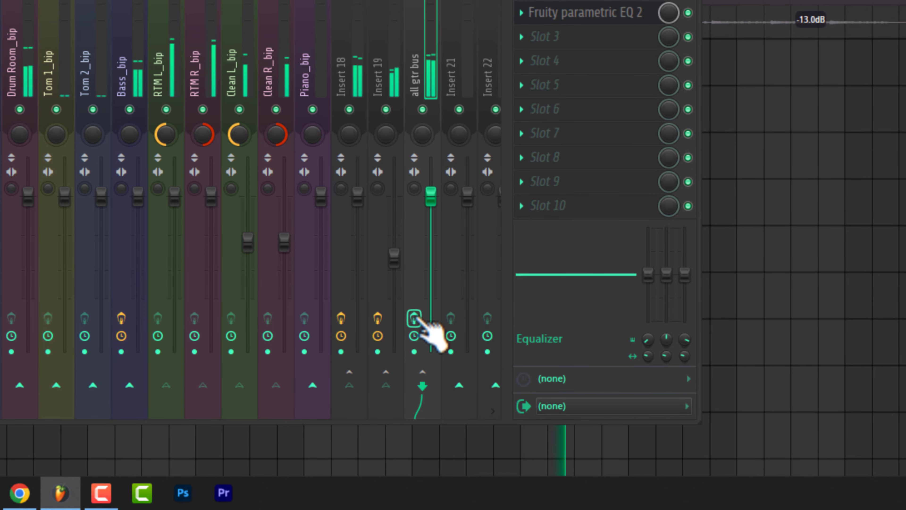
pyautogui.click(414, 318)
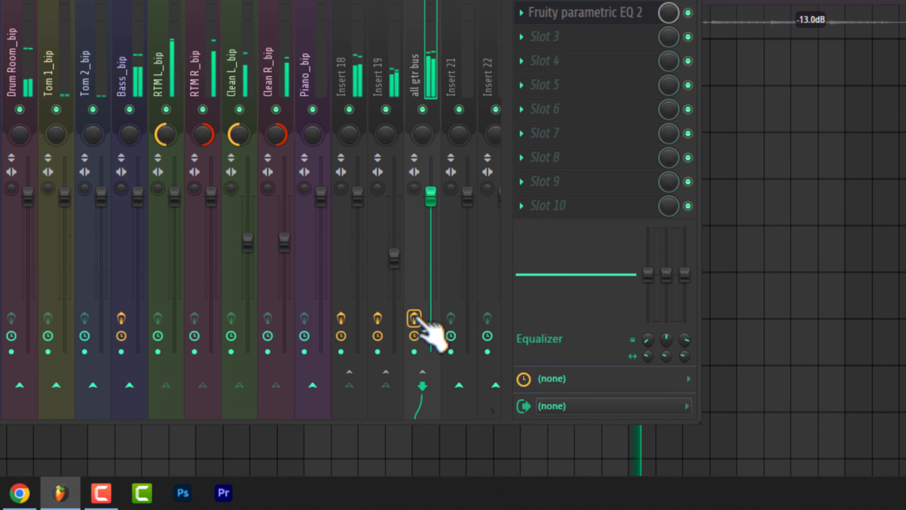
pyautogui.press('space')
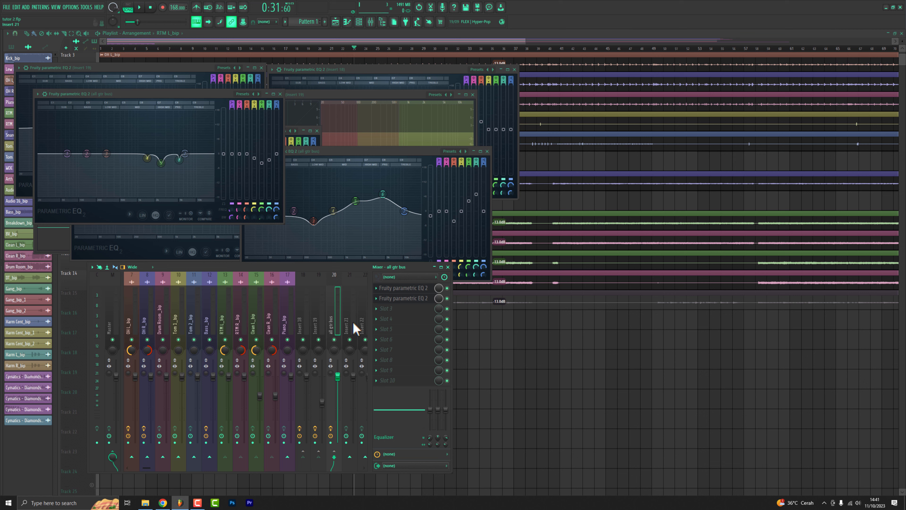
# - Load FabFilter Pro-Q 3 in Slot 4 of the all gtr bus and add a bell cut of about 1 dB near 800 Hz
pyautogui.click(387, 319)
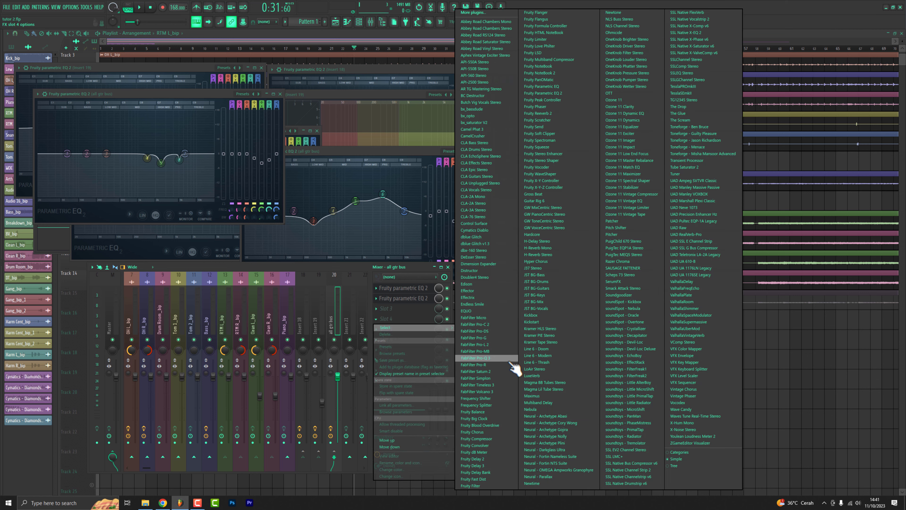
pyautogui.click(498, 359)
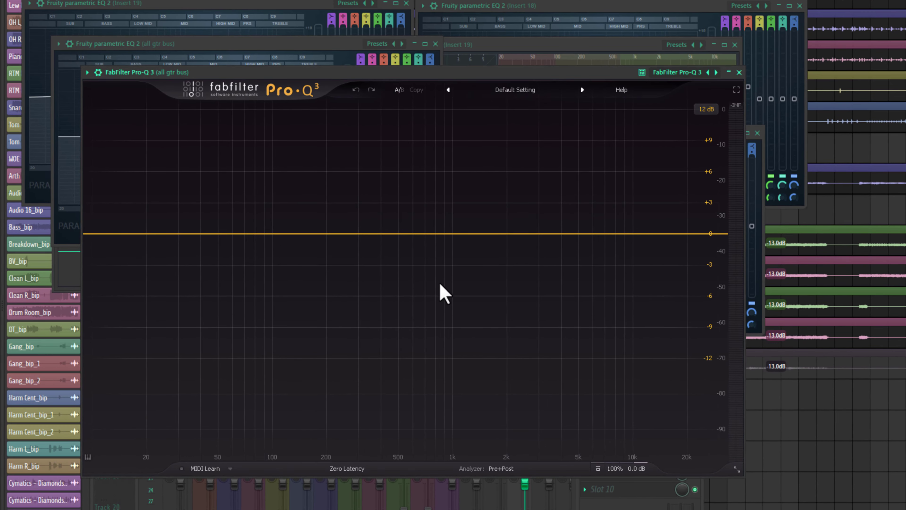
pyautogui.click(435, 243)
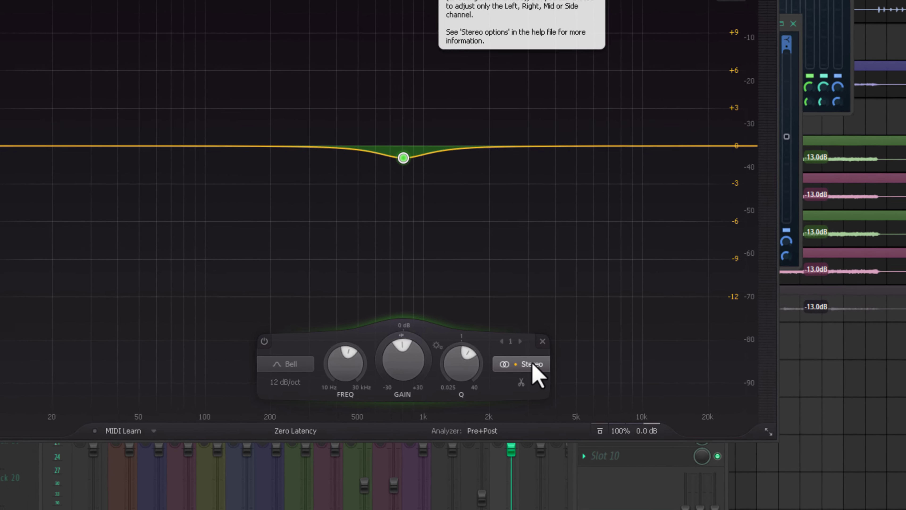
# - Change the bell band's stereo placement from Stereo to Mid
pyautogui.click(534, 414)
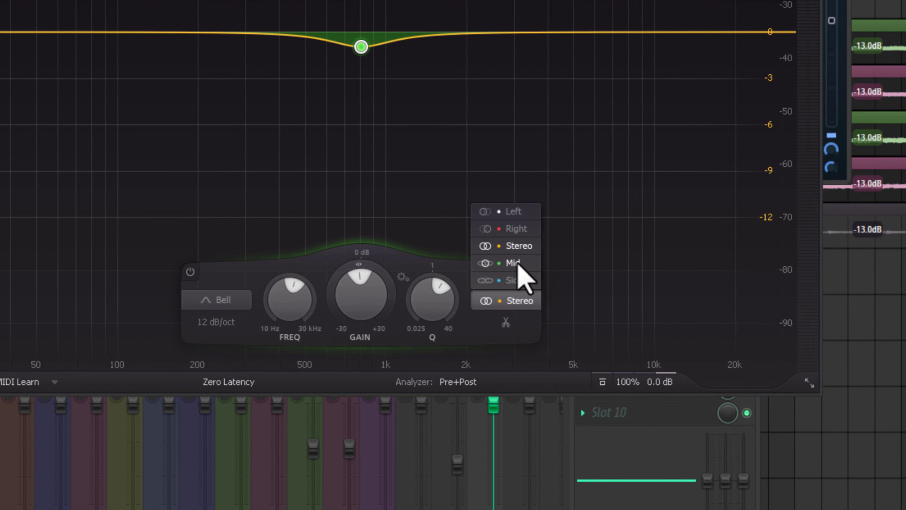
pyautogui.click(523, 301)
pyautogui.click(522, 302)
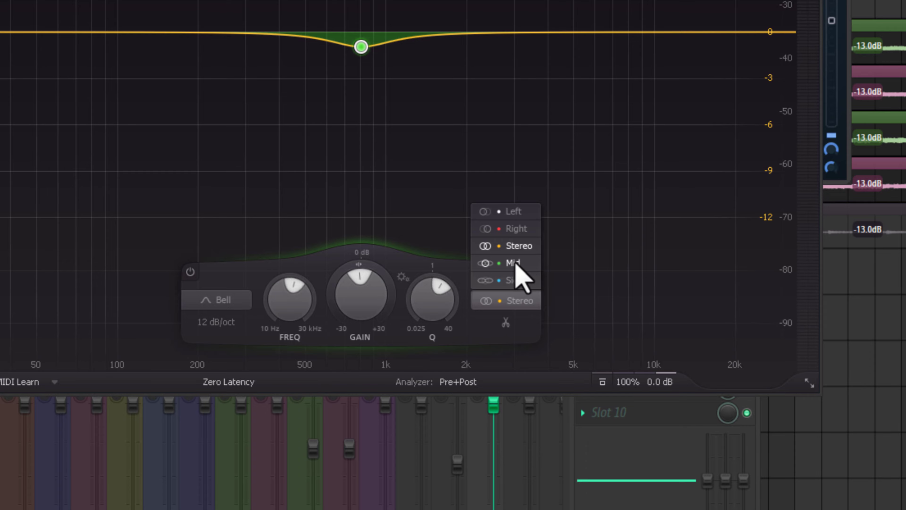
pyautogui.click(514, 264)
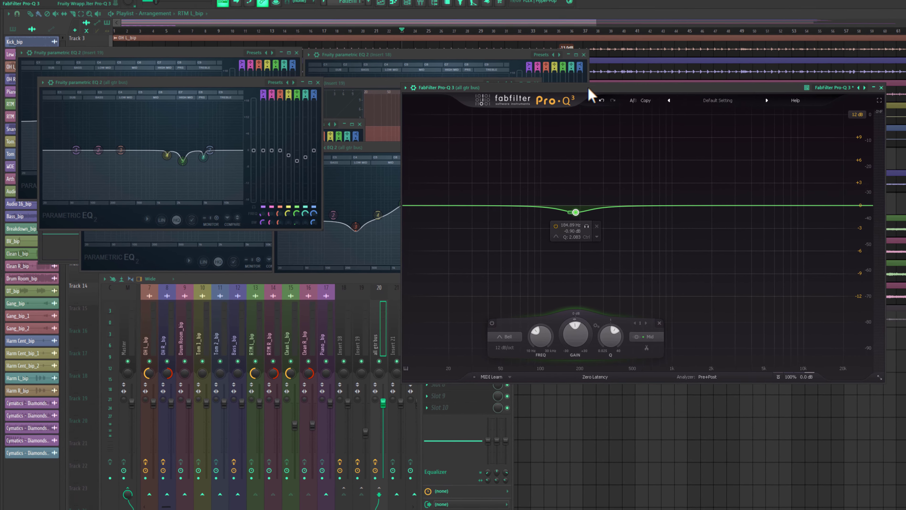
# - Move the mixer clear of Pro-Q 3 and shift the mid bell cut to about 194 Hz, deepening it to about 3.5 dB
pyautogui.moveTo(372, 278); pyautogui.dragTo(295, 272)
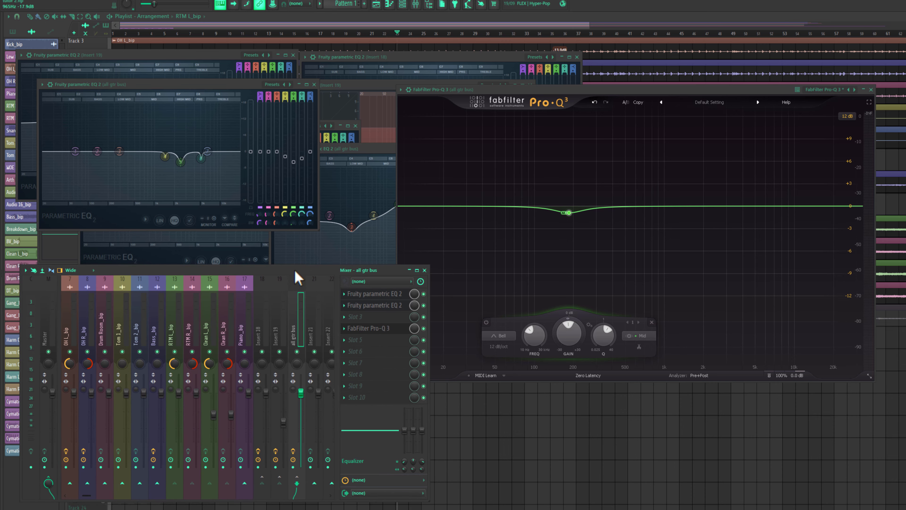
pyautogui.moveTo(570, 214)
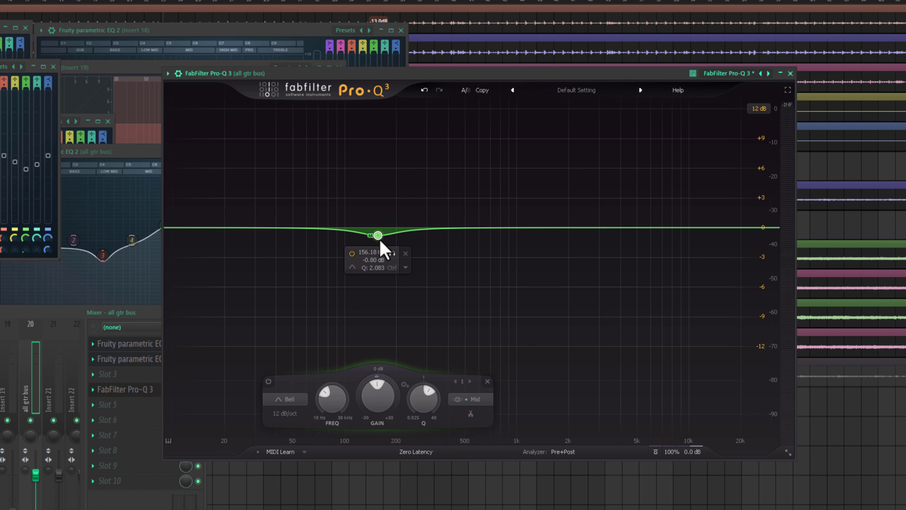
pyautogui.moveTo(378, 235); pyautogui.dragTo(392, 243)
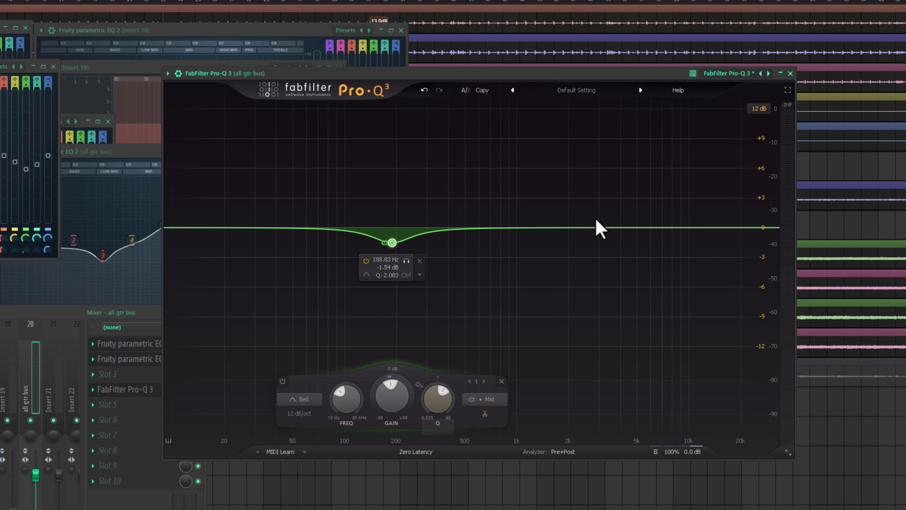
pyautogui.moveTo(392, 243); pyautogui.dragTo(399, 265)
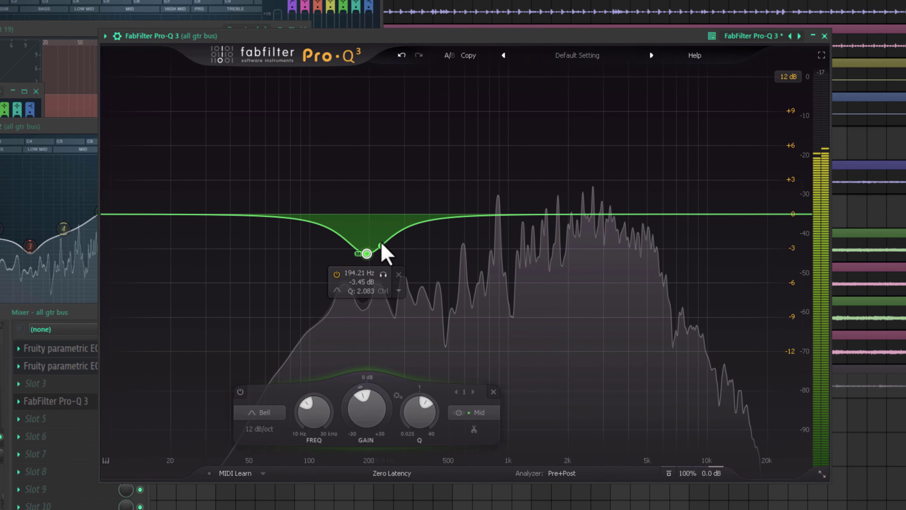
# - Make the low mid-channel band dynamic, reducing up to about 6 dB, with its node near 211 Hz and -0.16 dB
pyautogui.click(398, 291)
pyautogui.click(443, 332)
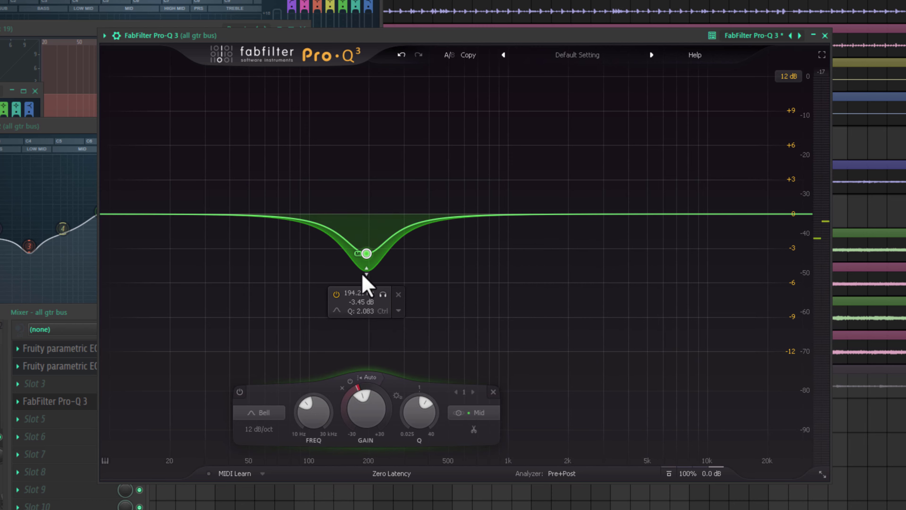
pyautogui.moveTo(364, 276); pyautogui.dragTo(370, 340)
pyautogui.moveTo(370, 250); pyautogui.dragTo(374, 220)
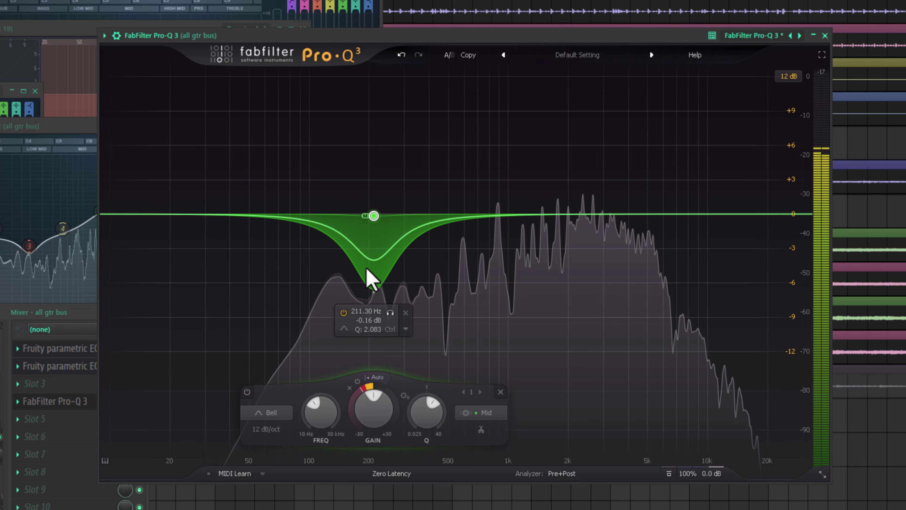
pyautogui.moveTo(367, 270); pyautogui.dragTo(368, 263)
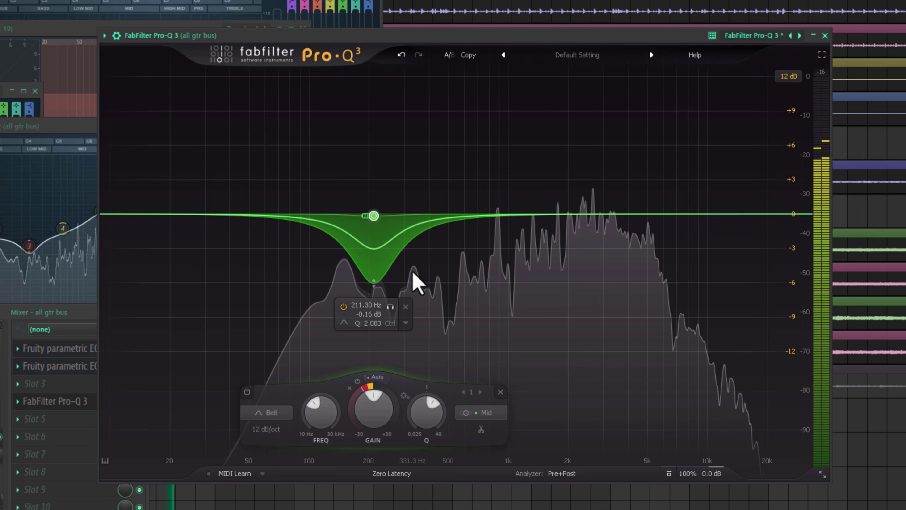
# - Add a second mid-channel bell band near 2.5 kHz and make it dynamic, with static gain near 0 dB and Q about 4
pyautogui.click(587, 227)
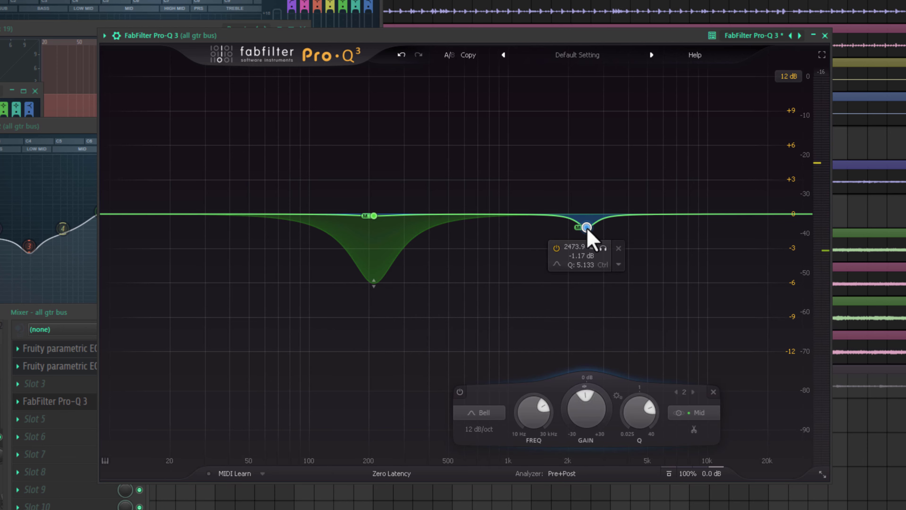
pyautogui.moveTo(587, 230); pyautogui.dragTo(585, 227)
pyautogui.click(617, 282)
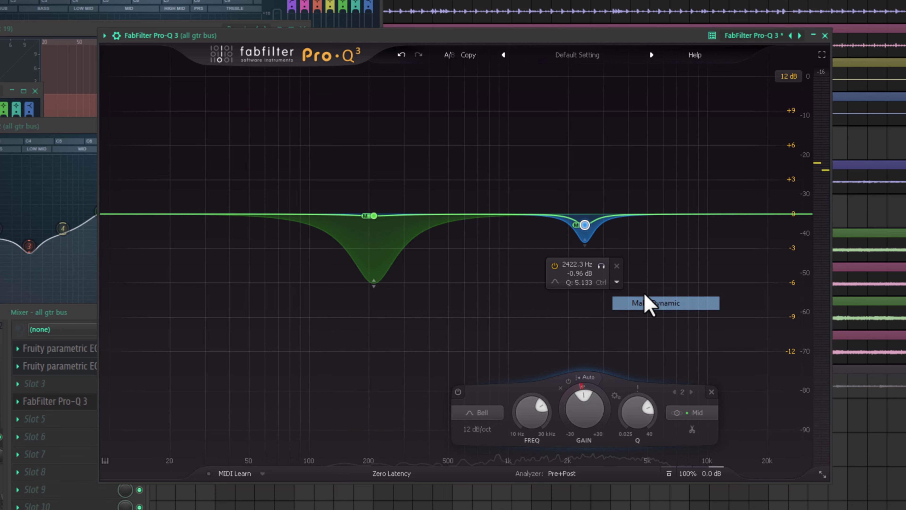
pyautogui.click(645, 297)
pyautogui.moveTo(585, 226); pyautogui.dragTo(592, 216)
pyautogui.scroll(-4, 588, 222)
pyautogui.press('space')
pyautogui.press('space')
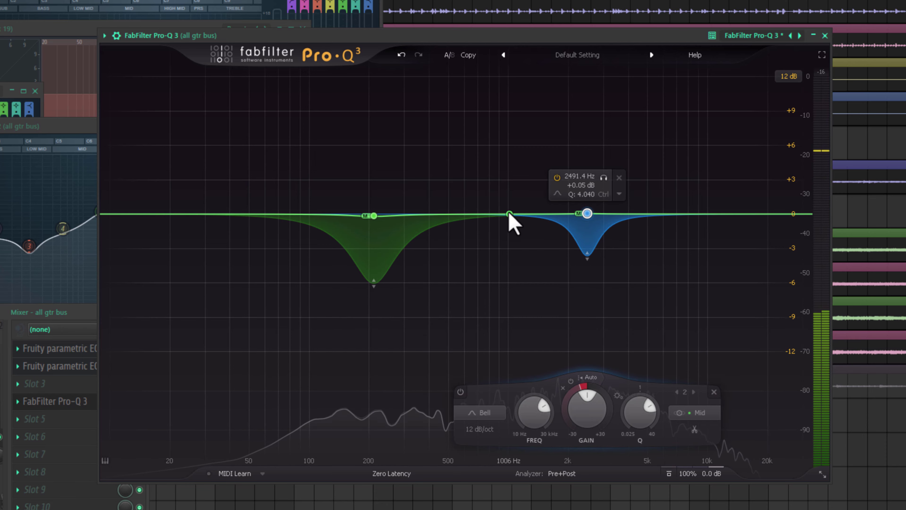
# - Add a bell band, set its stereo placement to Side, and boost it by about 5.5 dB near 1.3 kHz
pyautogui.click(507, 202)
pyautogui.click(620, 413)
pyautogui.click(623, 397)
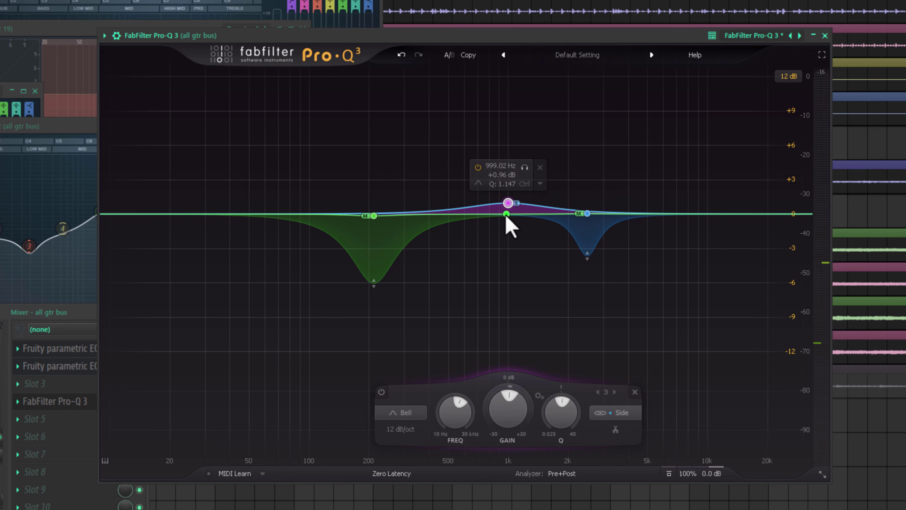
pyautogui.moveTo(507, 203); pyautogui.dragTo(529, 151)
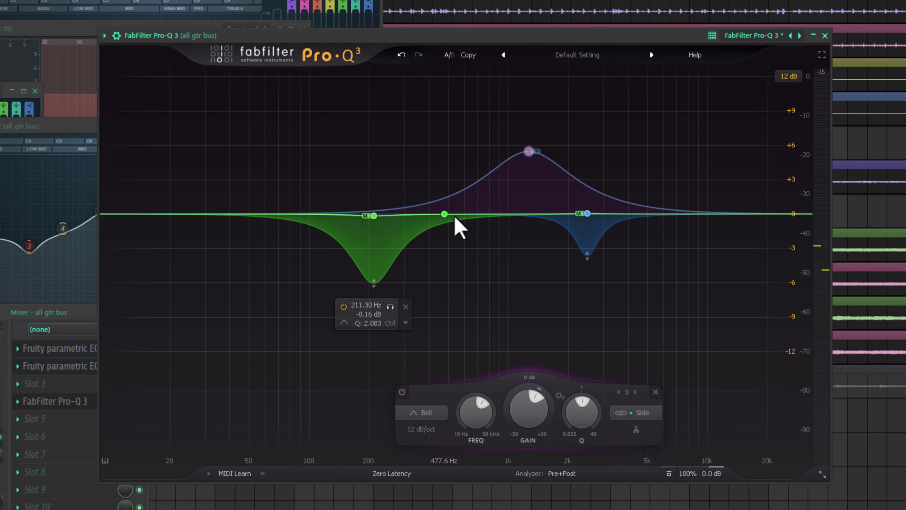
# - Add a dynamic mid-channel bell band near 1.36 kHz with static gain about -0.1 dB and Q about 3.6
pyautogui.moveTo(516, 214); pyautogui.dragTo(529, 231)
pyautogui.scroll(3, 529, 230)
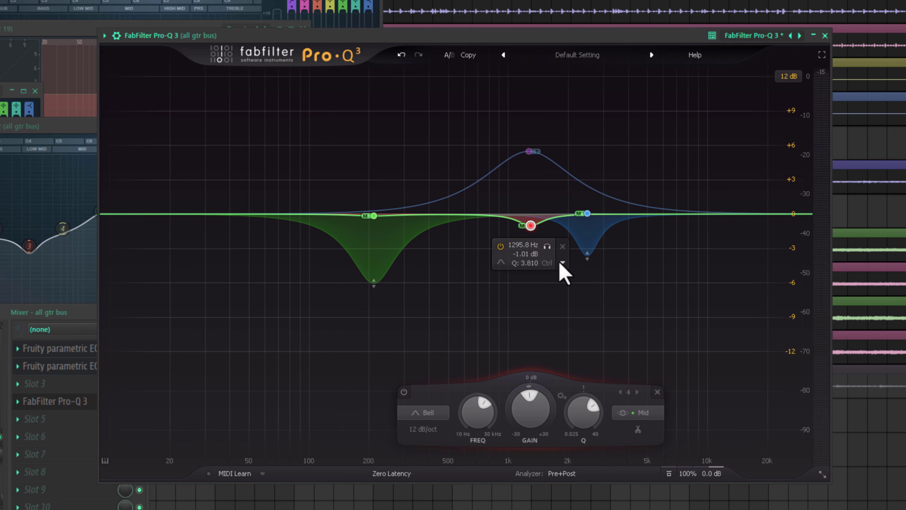
pyautogui.click(565, 267)
pyautogui.click(571, 303)
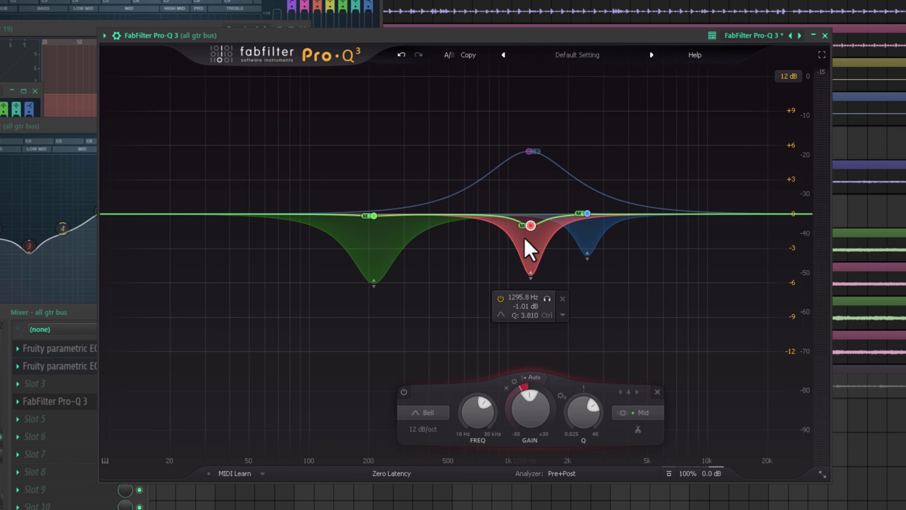
pyautogui.moveTo(530, 227); pyautogui.dragTo(533, 219)
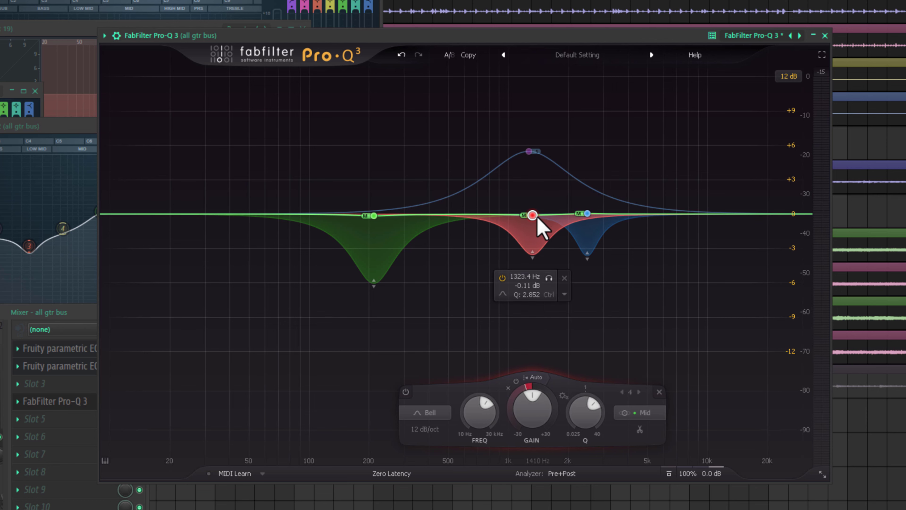
pyautogui.press('space')
pyautogui.moveTo(531, 224); pyautogui.dragTo(534, 218)
pyautogui.scroll(2, 535, 256)
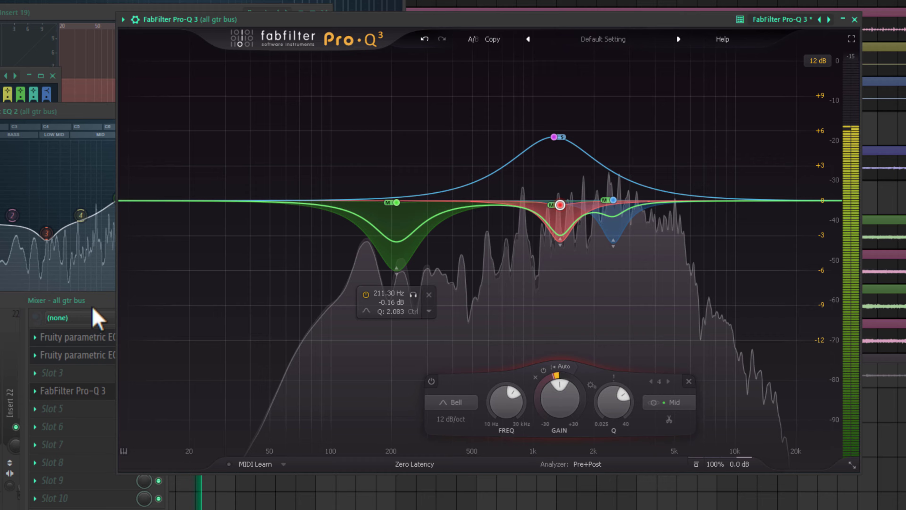
# - Compare the guitars during playback by bypassing and re-enabling Pro-Q 3 on the all gtr bus, and look over the mixer tracks
pyautogui.click(77, 330)
pyautogui.click(140, 402)
pyautogui.press('space')
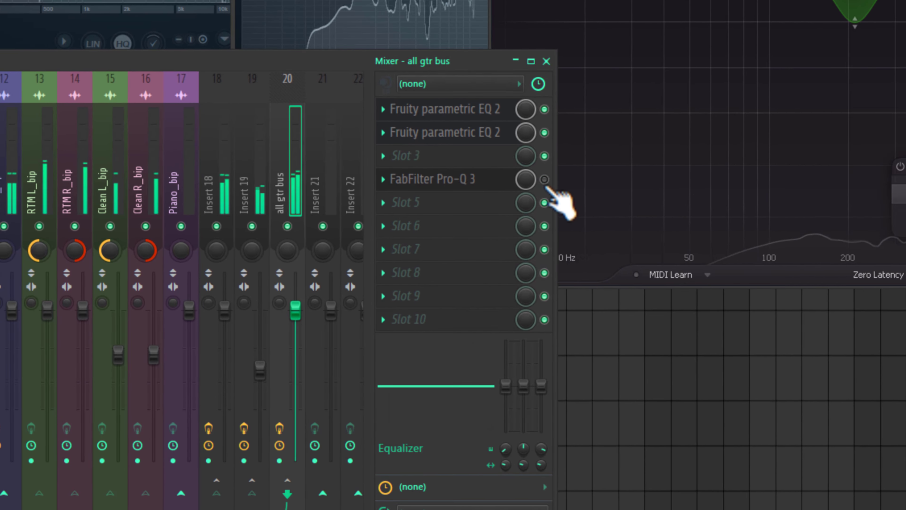
pyautogui.click(548, 184)
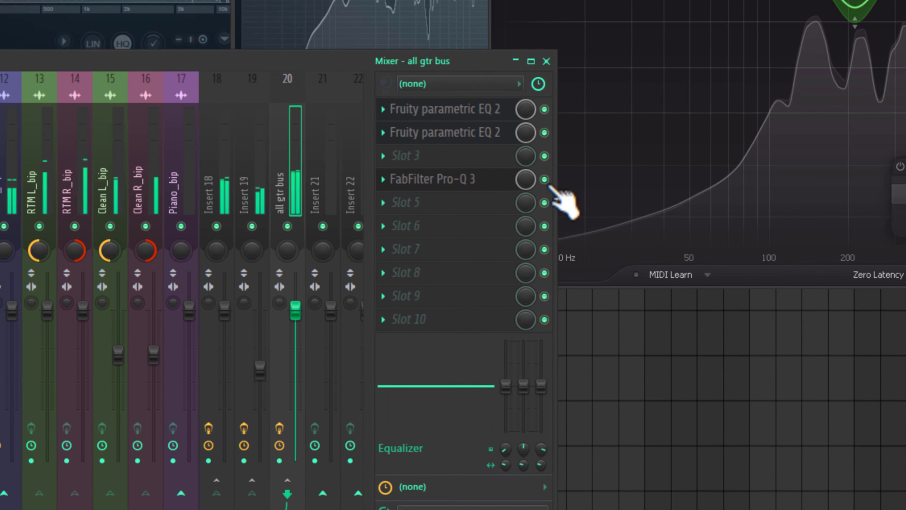
pyautogui.click(549, 184)
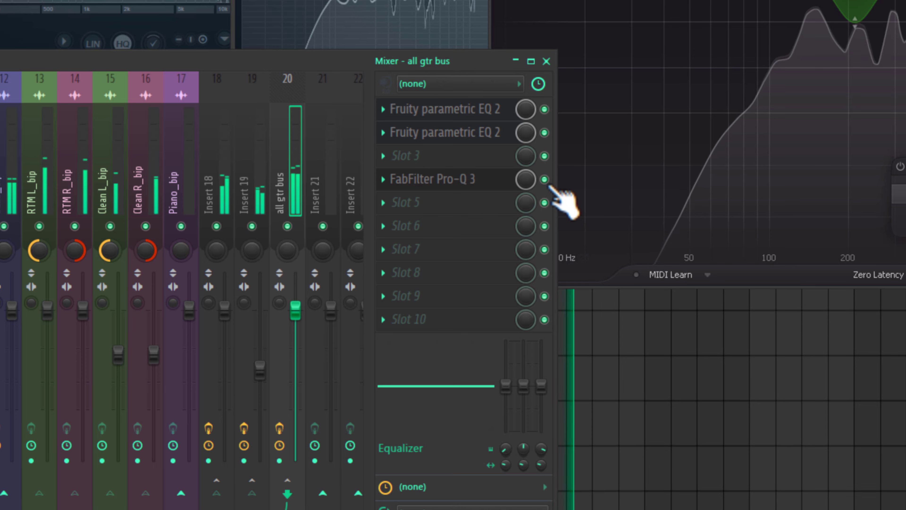
pyautogui.click(549, 184)
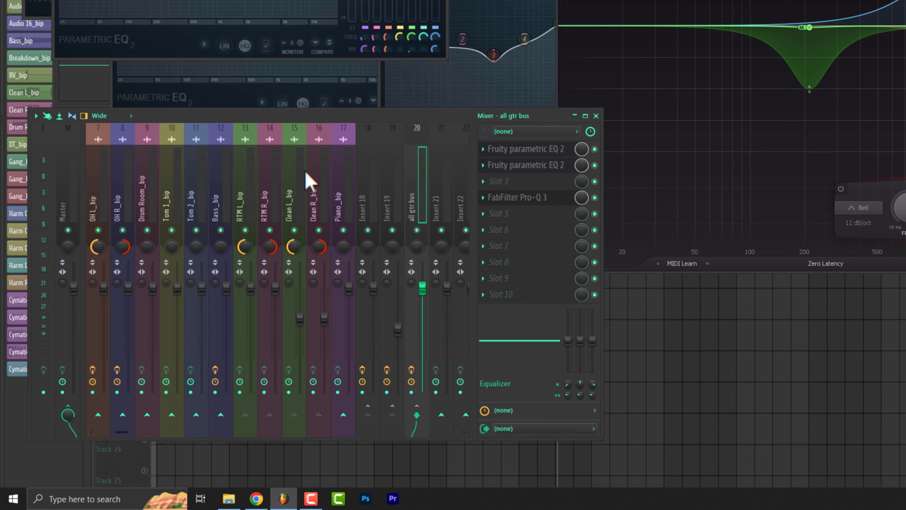
pyautogui.scroll(3, 305, 180)
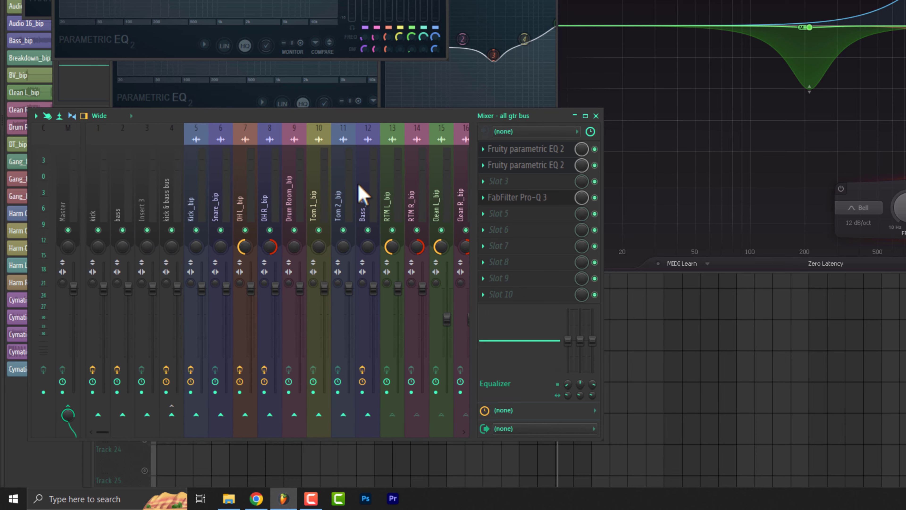
pyautogui.scroll(-6, 359, 196)
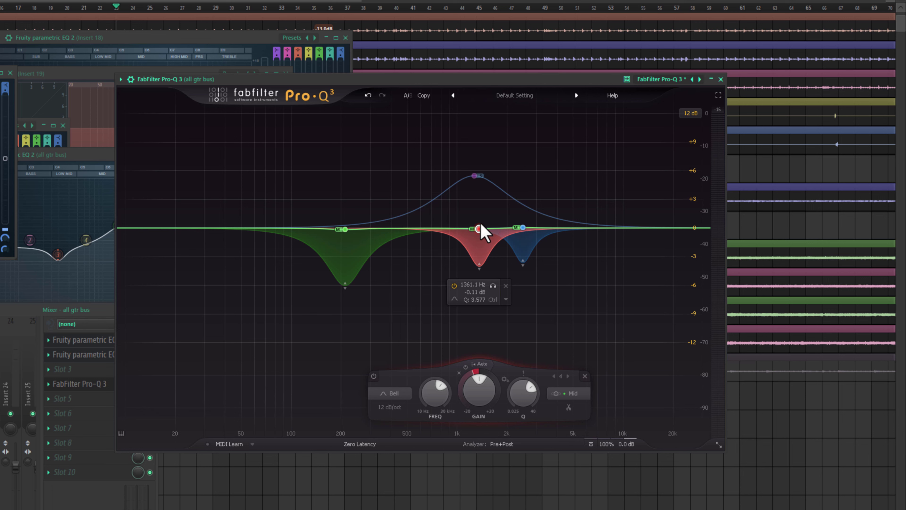
# - Move the middle dynamic band to about 1.3 kHz with Q about 3.8, and fine-tune the 211 Hz and 2.5 kHz mid bands
pyautogui.moveTo(482, 225); pyautogui.dragTo(479, 232)
pyautogui.scroll(1, 480, 270)
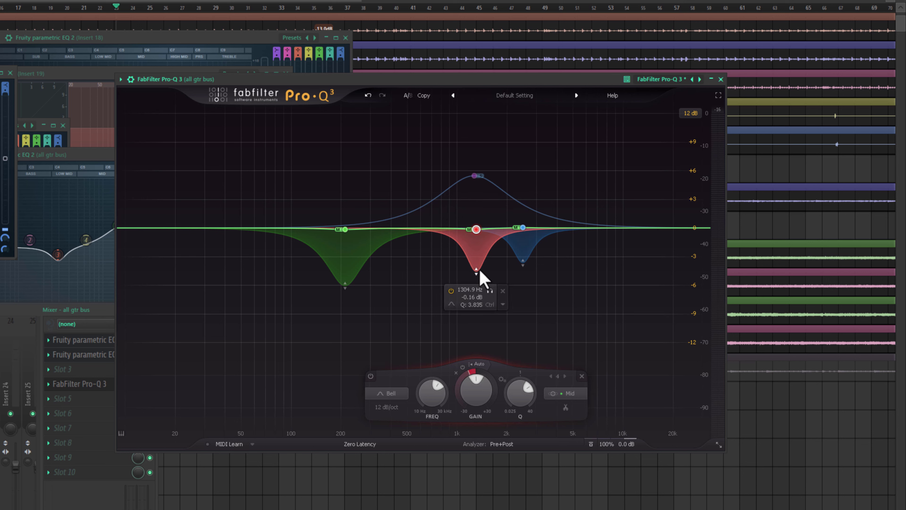
pyautogui.click(346, 281)
pyautogui.scroll(1, 348, 288)
pyautogui.press('space')
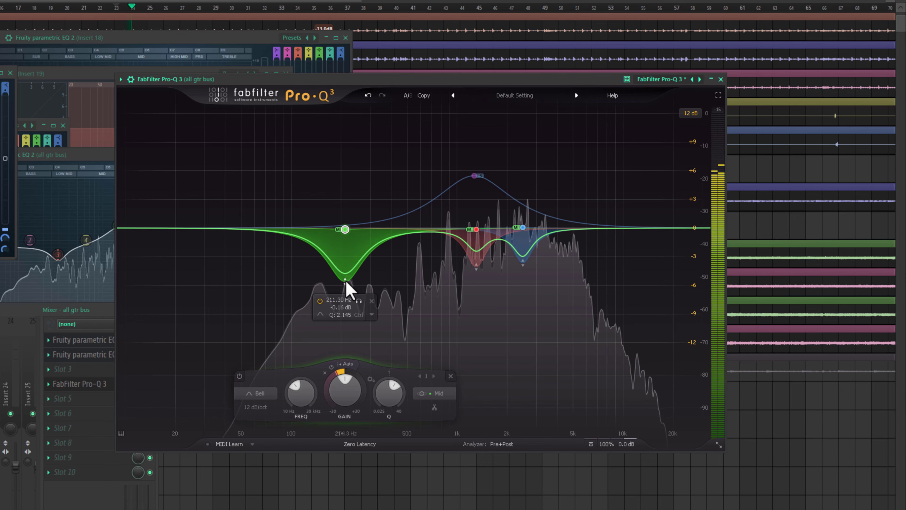
pyautogui.click(523, 267)
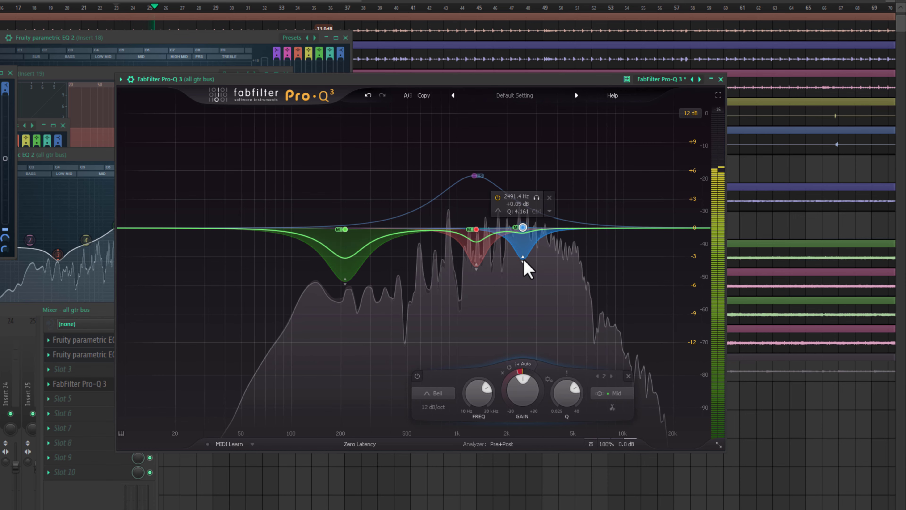
# - Add another bell band on the Side channel, boosting about 1.4 dB near 4.6 kHz
pyautogui.click(549, 214)
pyautogui.click(639, 393)
pyautogui.click(644, 384)
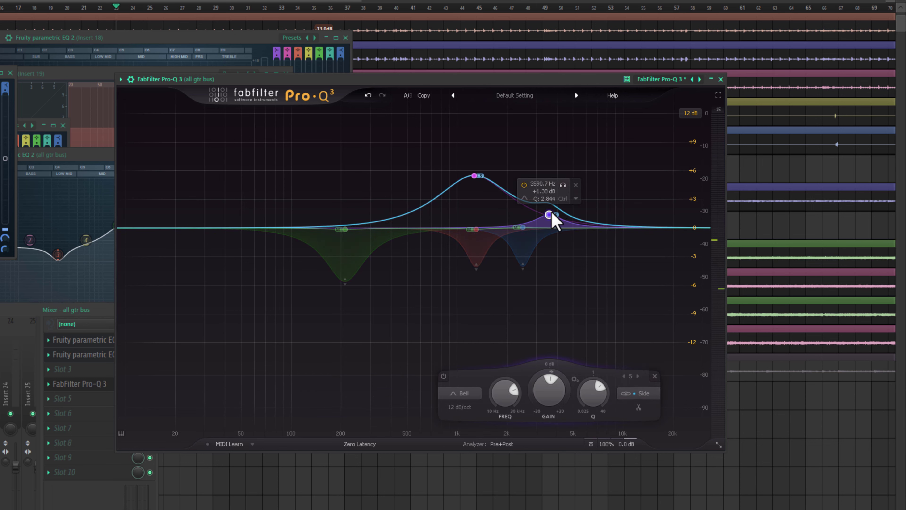
pyautogui.moveTo(553, 218); pyautogui.dragTo(568, 217)
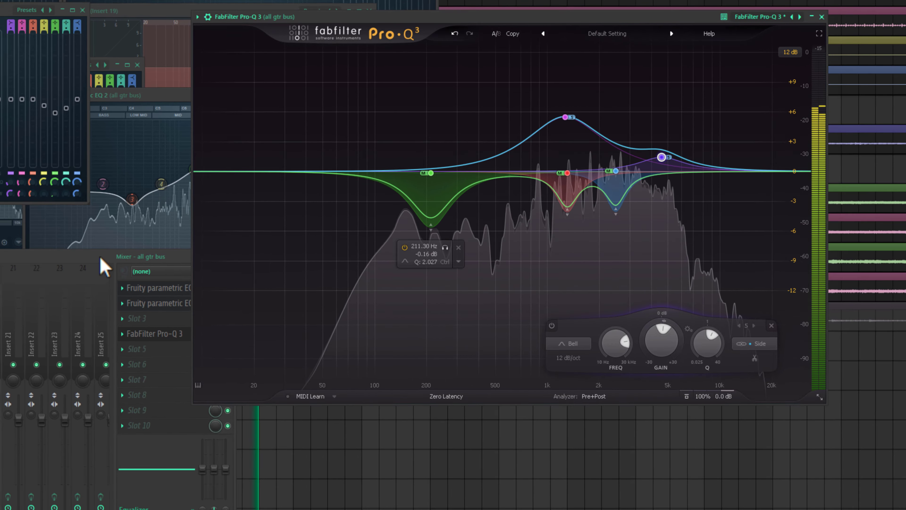
# - Toggle Pro-Q 3 off and on repeatedly on the all gtr bus during playback to judge the finished mid/side EQ
pyautogui.click(28, 308)
pyautogui.click(149, 384)
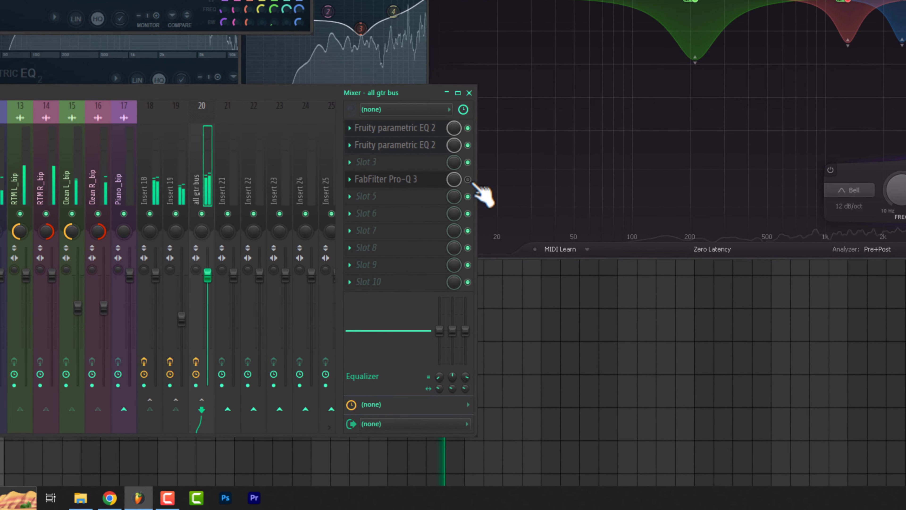
pyautogui.click(454, 188)
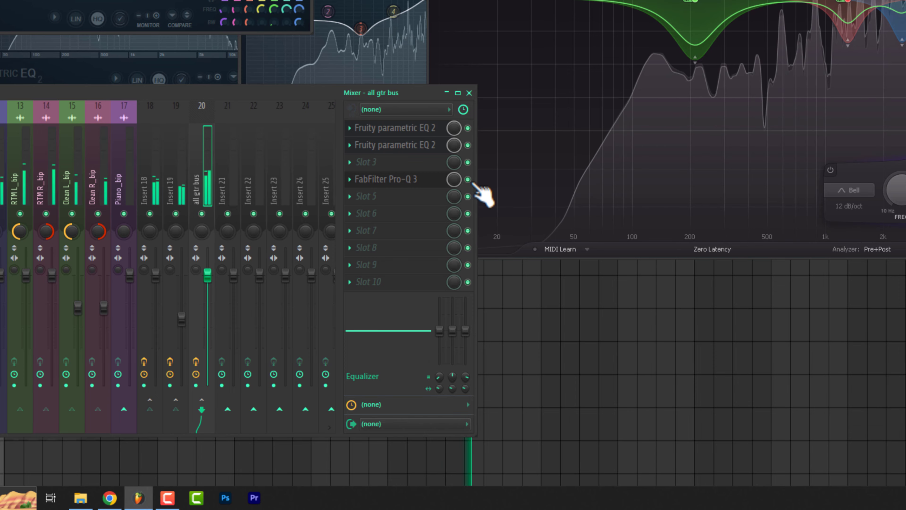
pyautogui.click(473, 183)
pyautogui.click(473, 183)
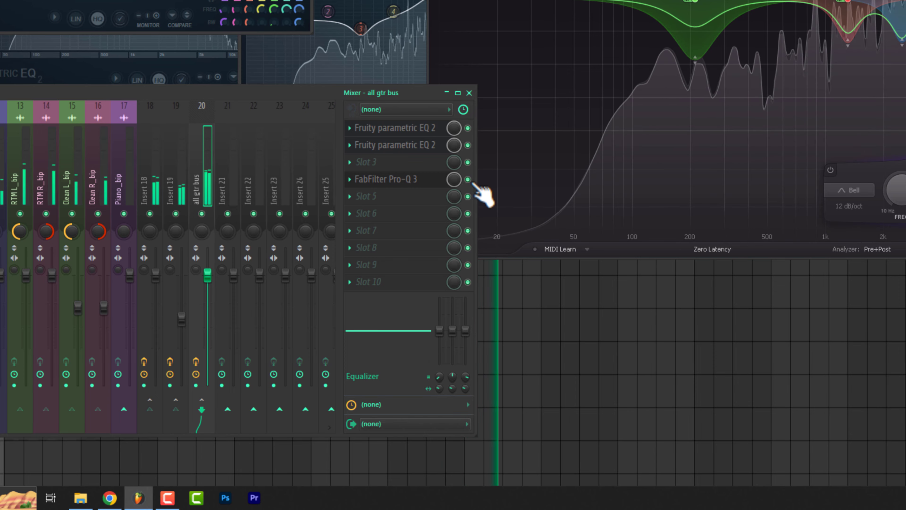
pyautogui.click(473, 183)
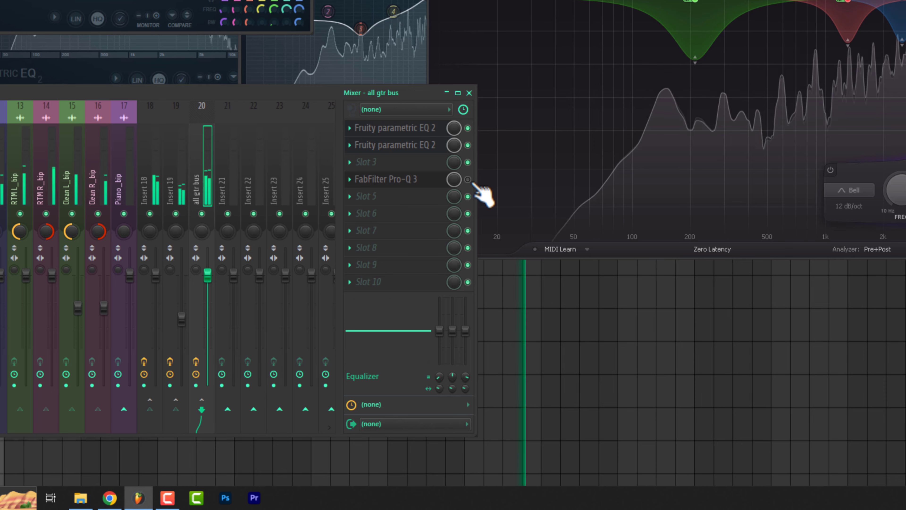
pyautogui.click(473, 183)
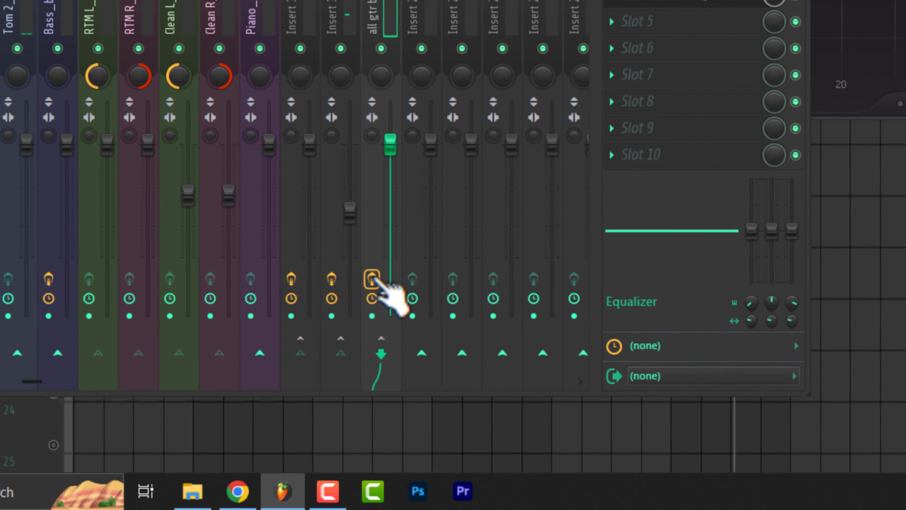
# - Bypass and re-enable the entire all gtr bus effects chain during playback to compare the guitars before and after
pyautogui.click(216, 353)
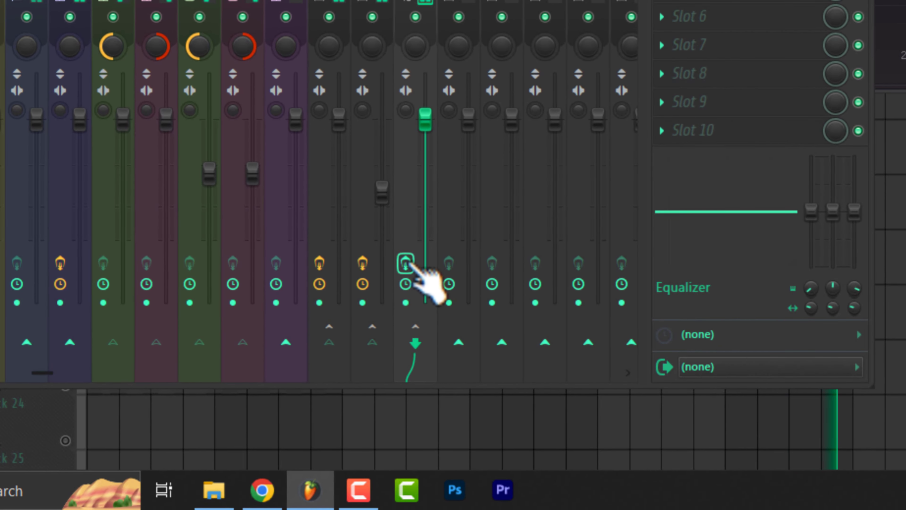
pyautogui.click(410, 264)
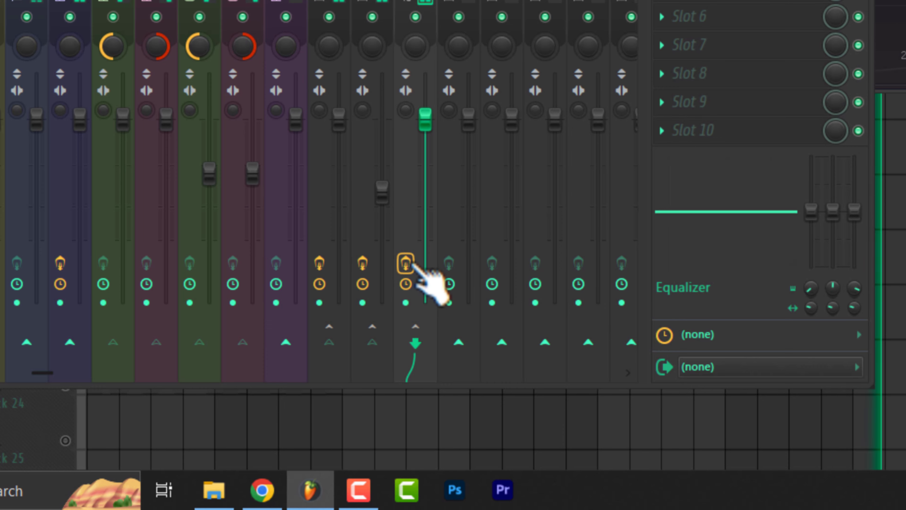
pyautogui.click(413, 265)
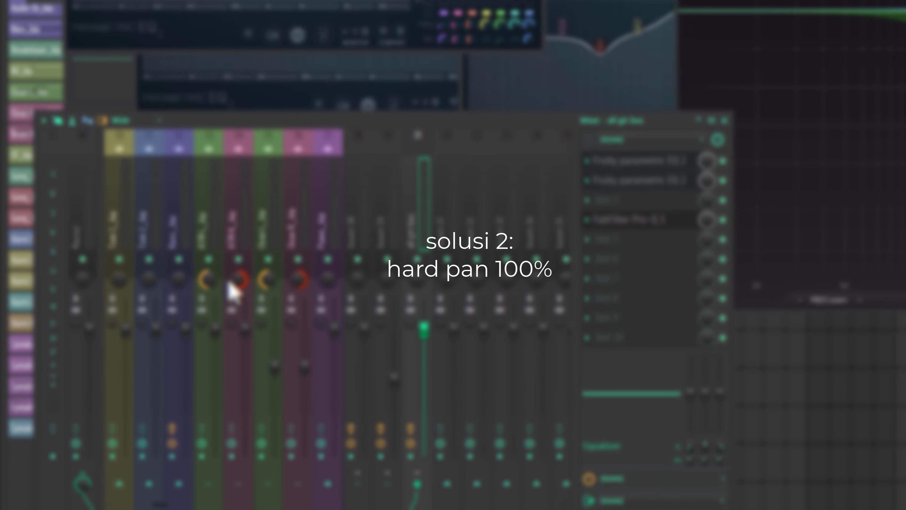
# - Examine the hard panning and routing of the RTM L, RTM R, Clean L and Clean R guitar tracks in the mixer
pyautogui.click(214, 290)
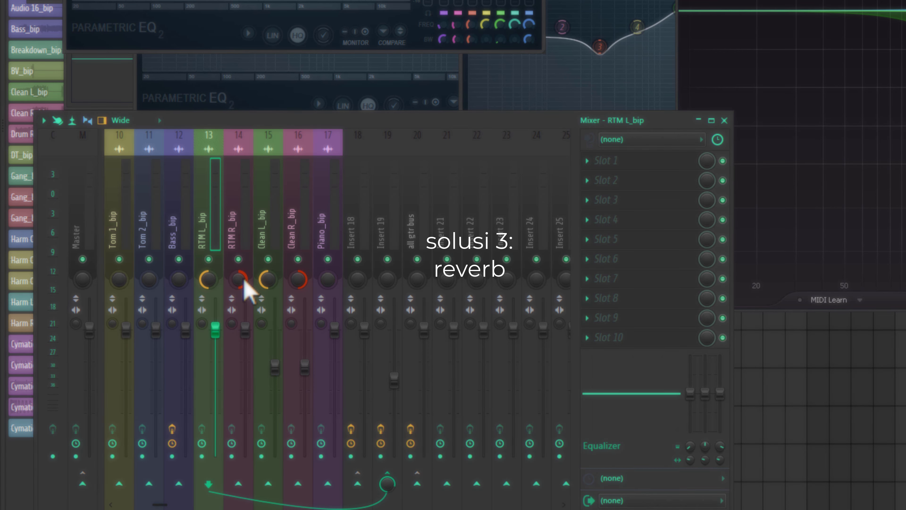
pyautogui.moveTo(246, 250); pyautogui.dragTo(213, 227)
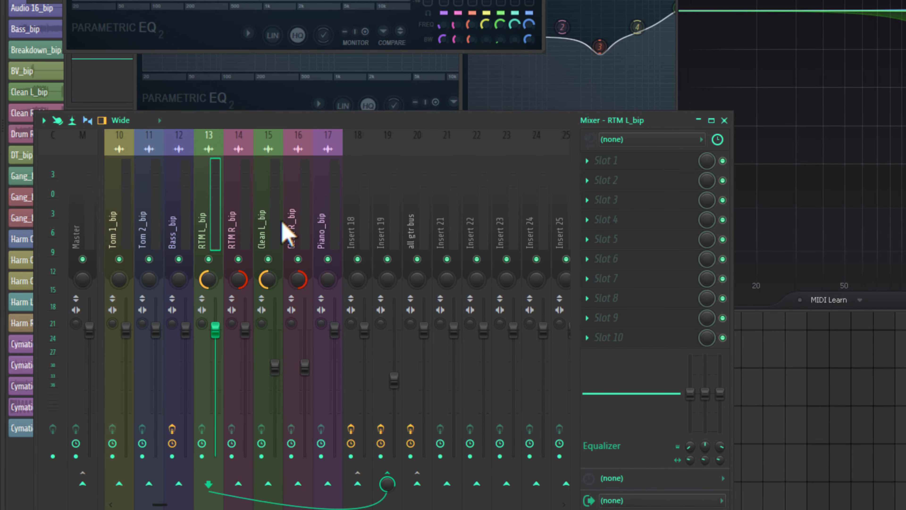
pyautogui.hscroll(3, 287, 229)
pyautogui.hscroll(-3, 282, 232)
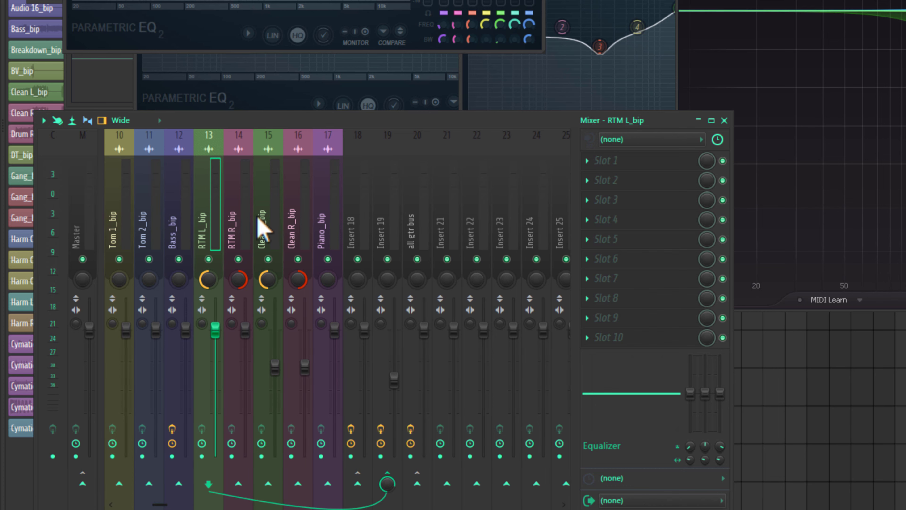
pyautogui.click(243, 215)
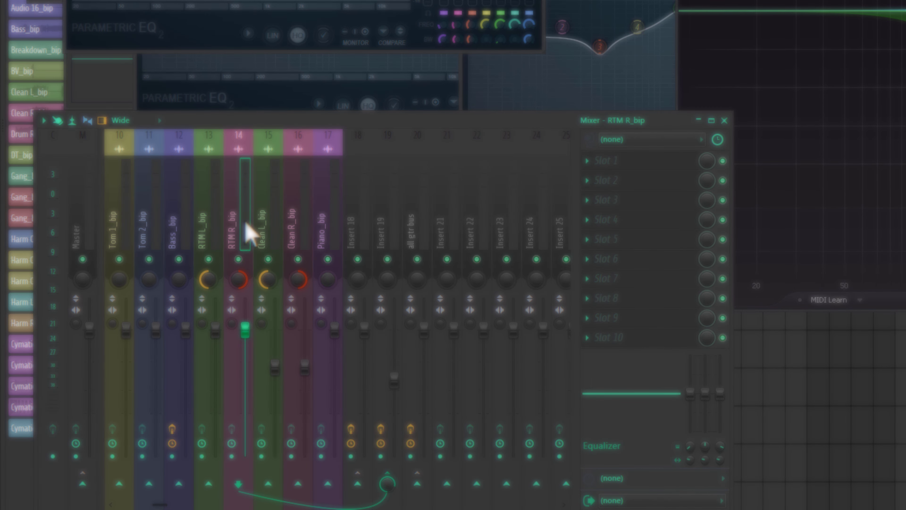
pyautogui.click(220, 226)
pyautogui.click(226, 222)
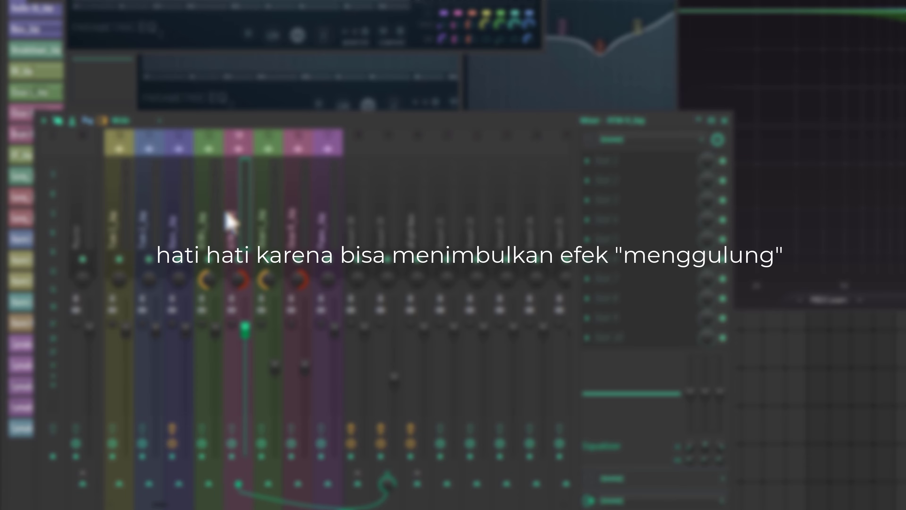
pyautogui.click(218, 216)
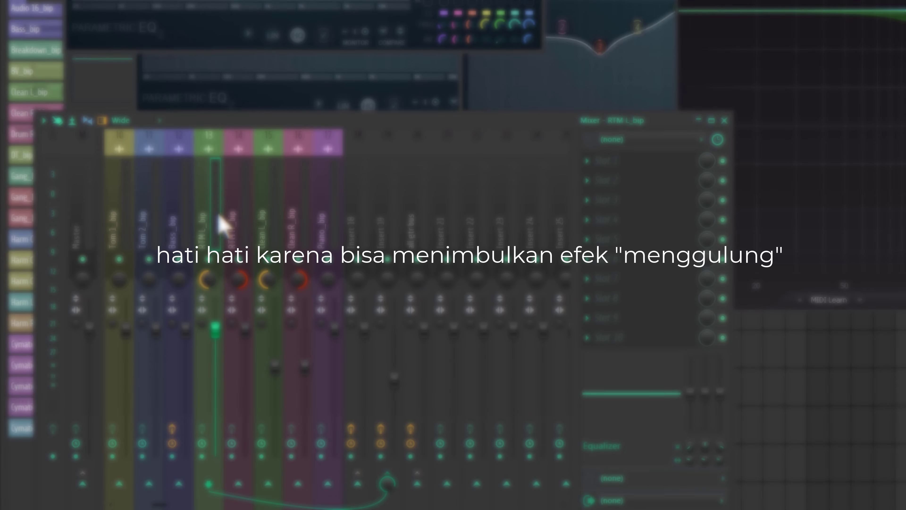
pyautogui.click(245, 214)
pyautogui.click(275, 222)
pyautogui.click(301, 223)
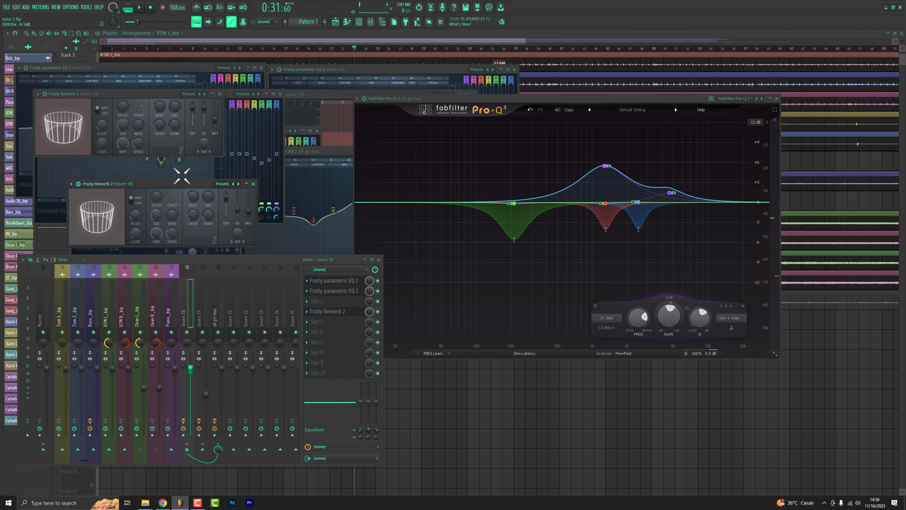
# - Examine the effect chains of the overhead, tom, bass and guitar tracks to consider which instruments need a compressor
pyautogui.click(223, 308)
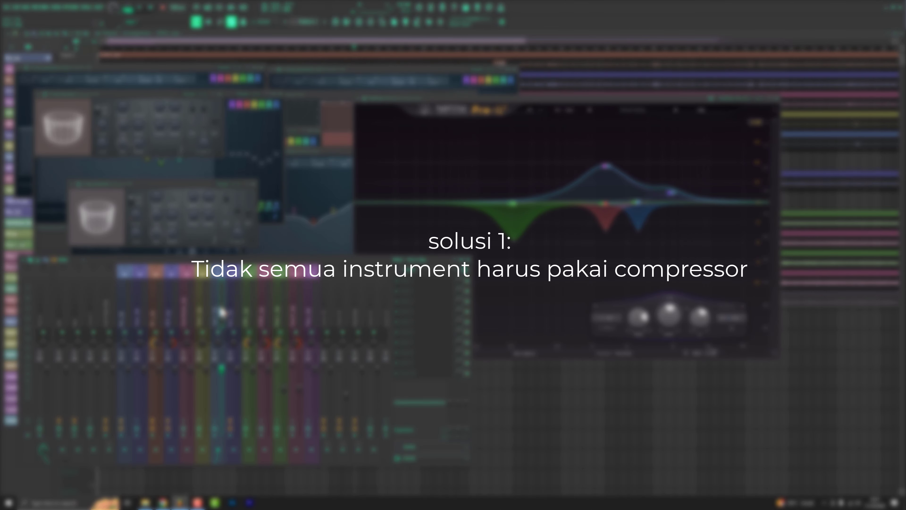
pyautogui.click(160, 305)
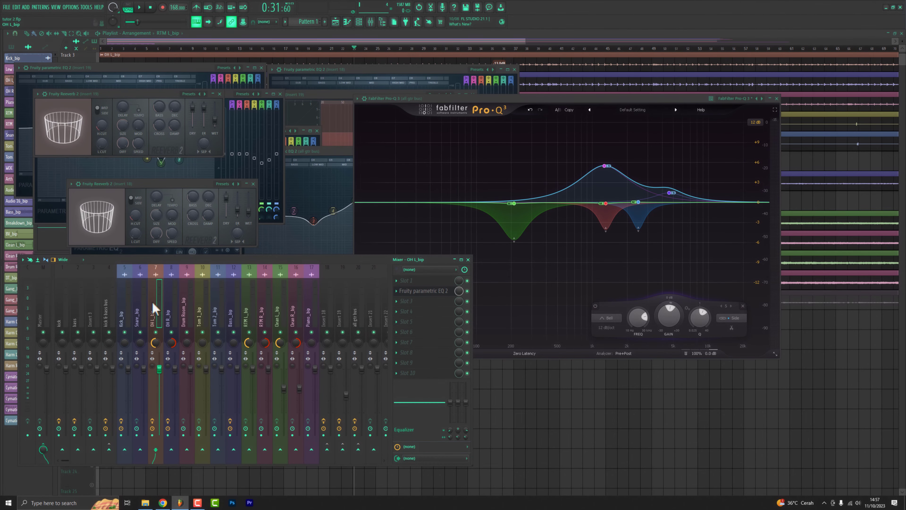
pyautogui.click(264, 310)
pyautogui.click(247, 310)
pyautogui.click(234, 309)
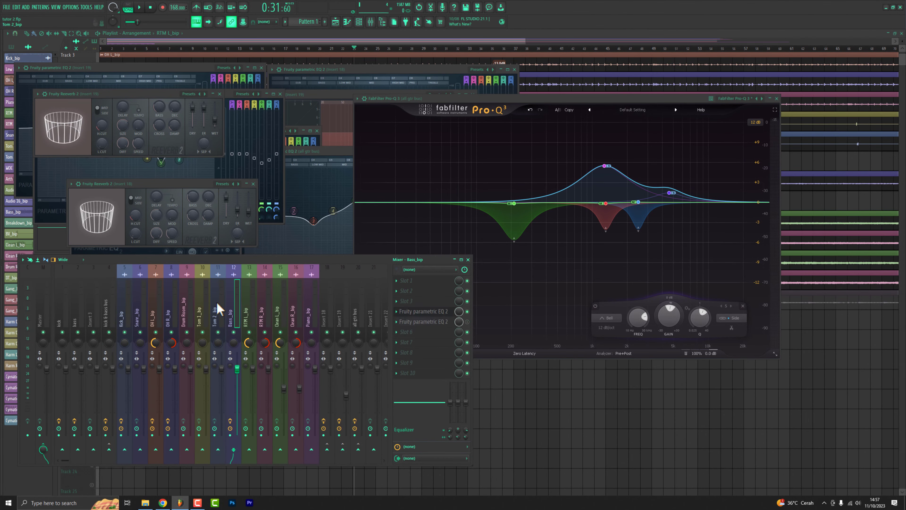
pyautogui.click(216, 307)
pyautogui.click(250, 310)
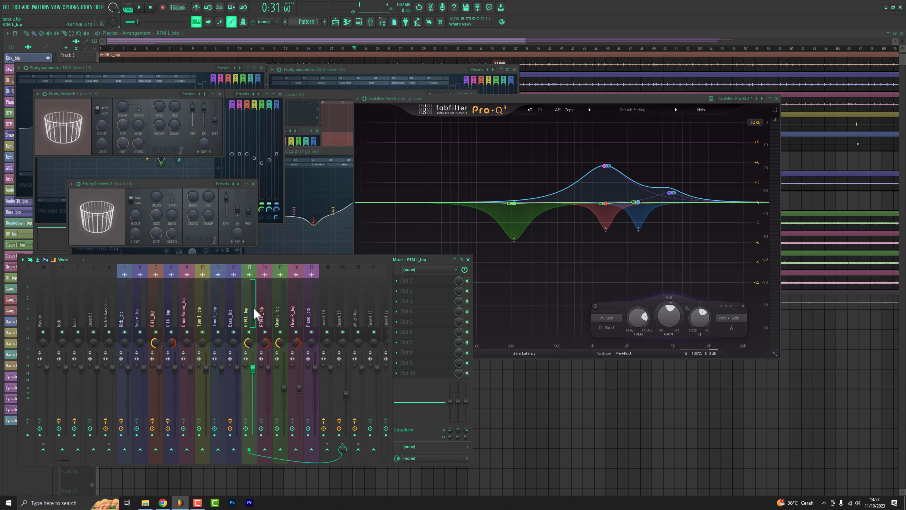
pyautogui.click(297, 309)
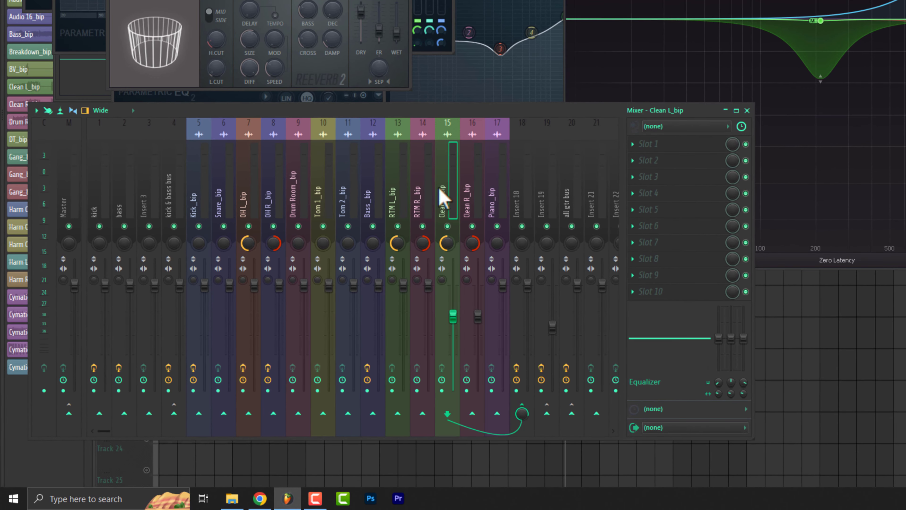
# - Check the effect slots of the drum room, kick, piano, tom, bass, RTM L and snare tracks for existing processing
pyautogui.click(180, 310)
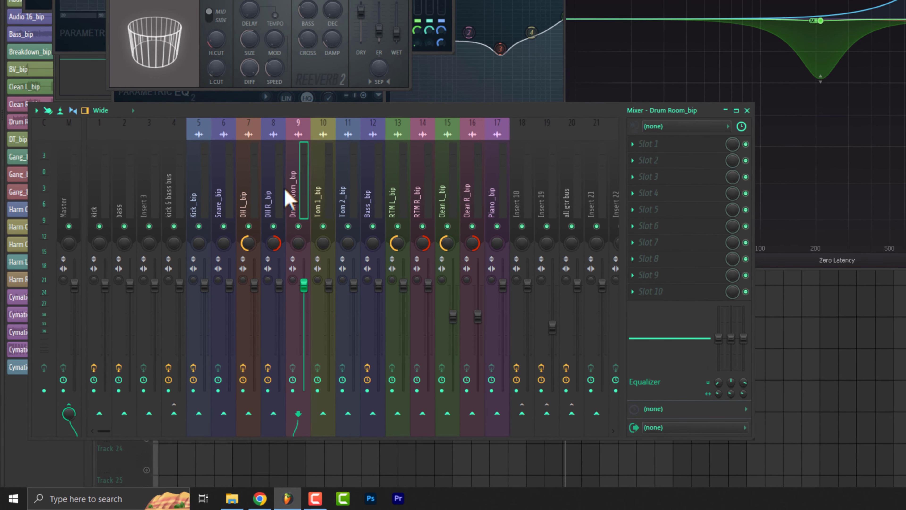
pyautogui.click(202, 196)
pyautogui.click(491, 196)
pyautogui.click(308, 180)
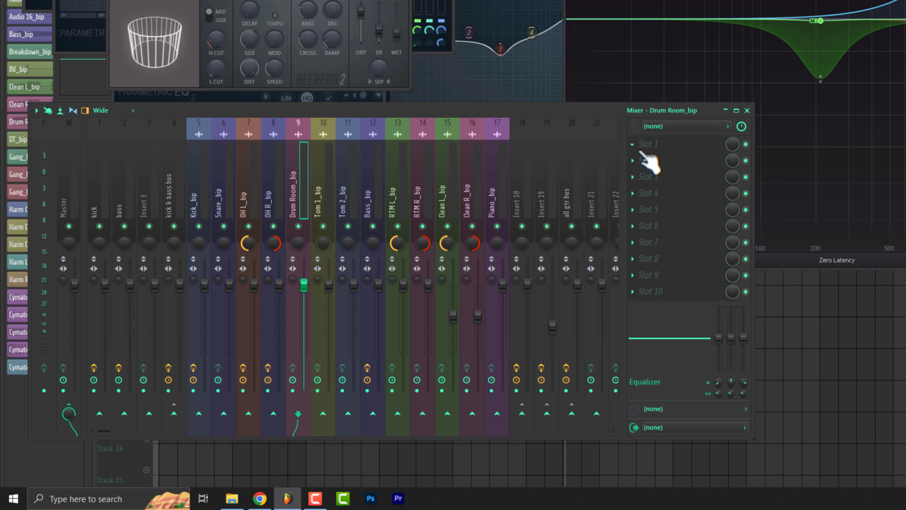
pyautogui.click(323, 193)
pyautogui.click(375, 196)
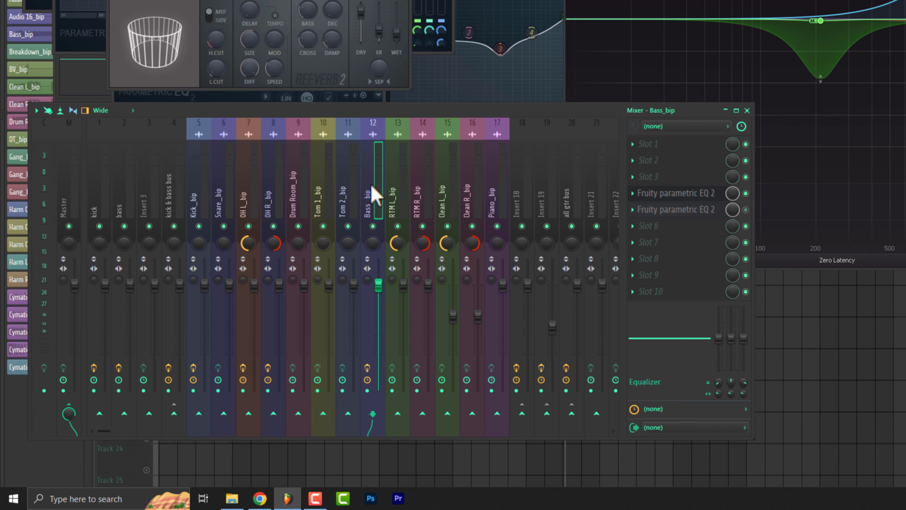
pyautogui.click(397, 190)
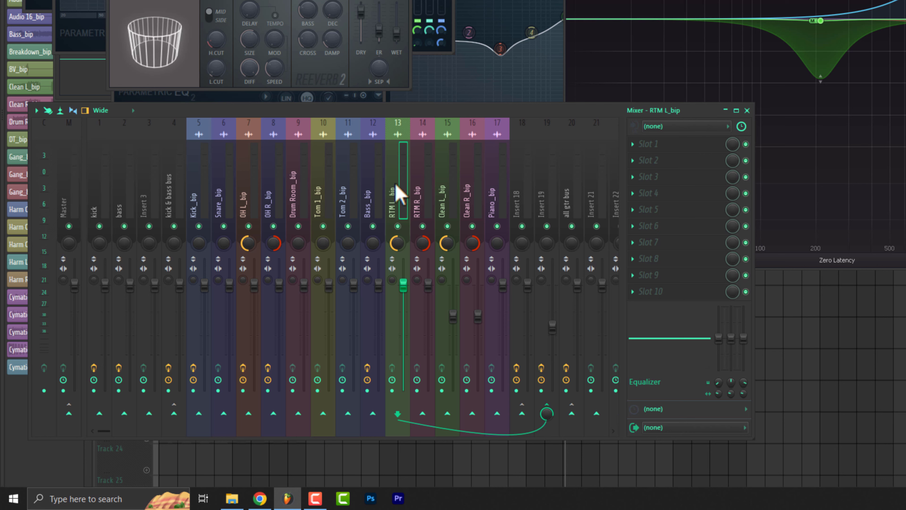
pyautogui.click(355, 182)
pyautogui.click(319, 181)
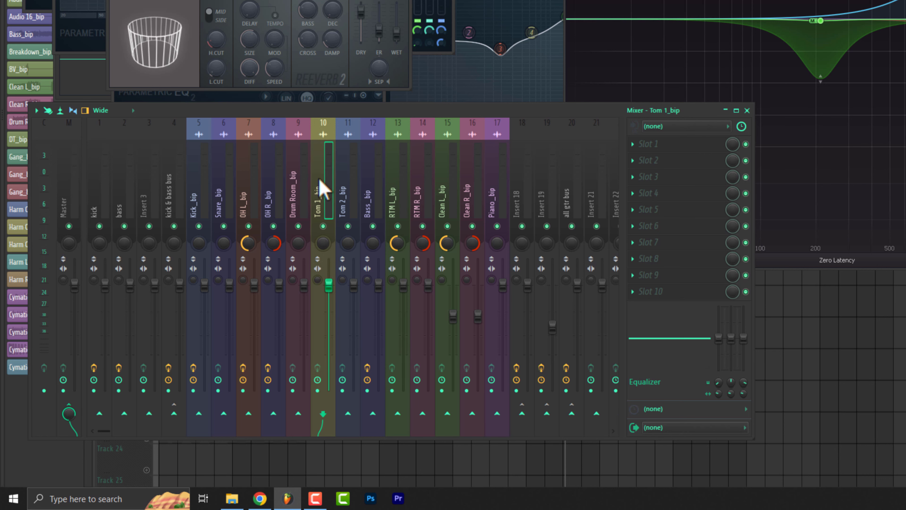
pyautogui.click(234, 175)
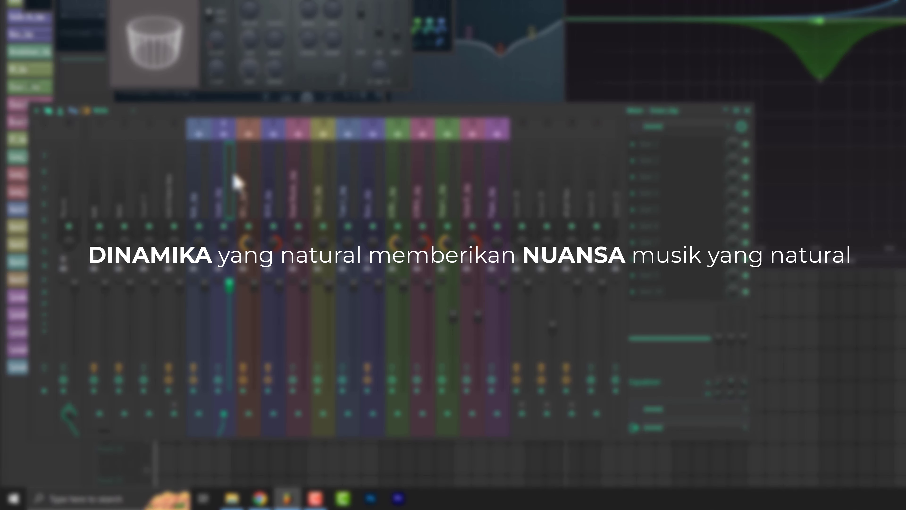